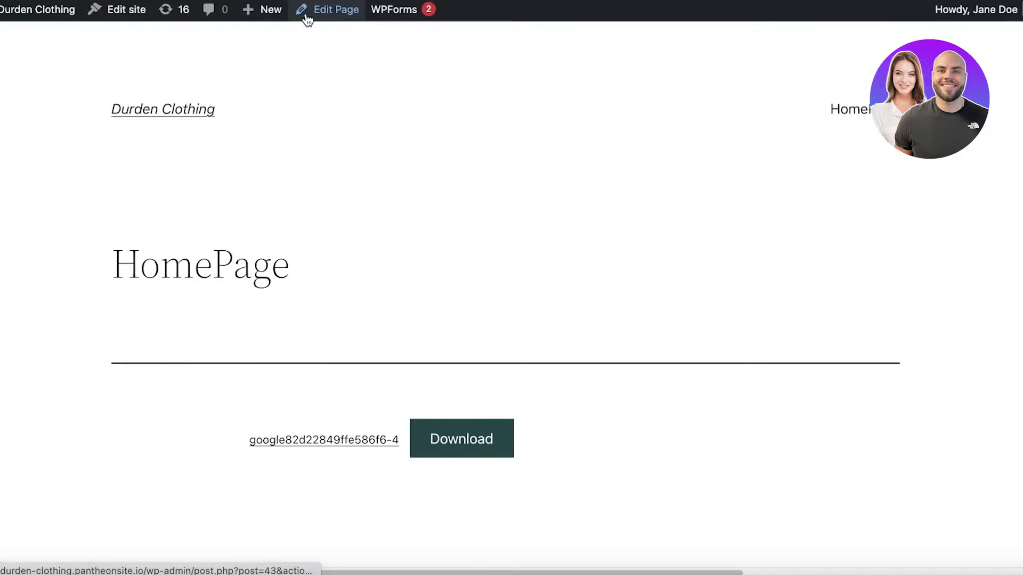
Create a new blank post from the admin bar's + New menu.
mouse_move(279, 14)
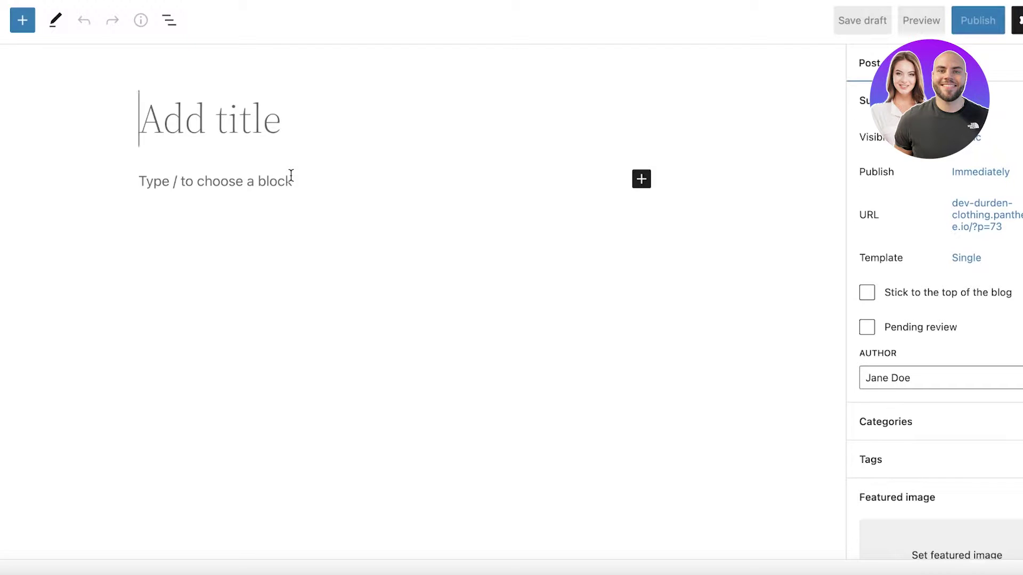
Check the block settings in the sidebar, then return to the post settings.
scroll(1007, 276, "down", 5)
scroll(1007, 277, "right", 2)
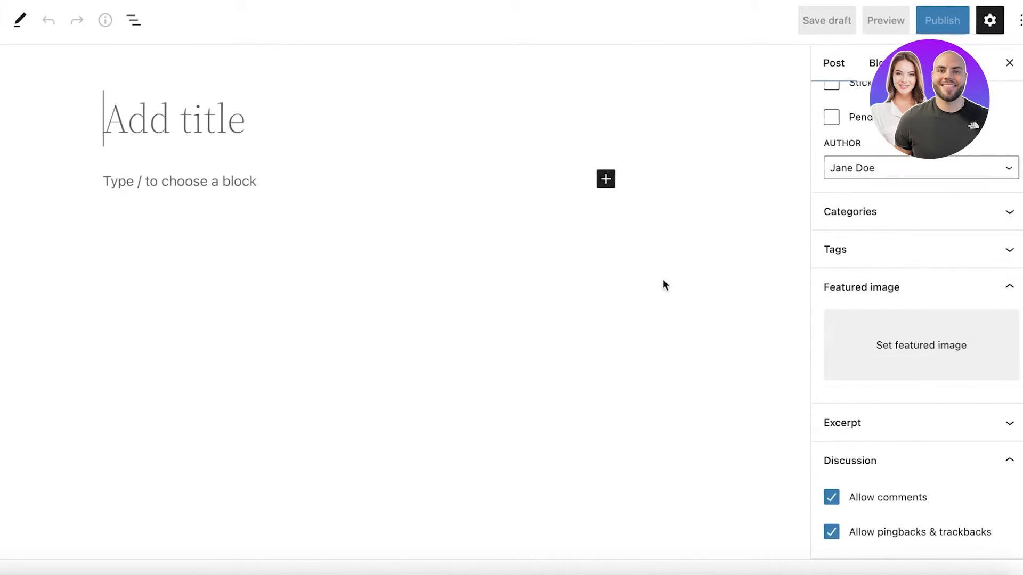
left_click(859, 72)
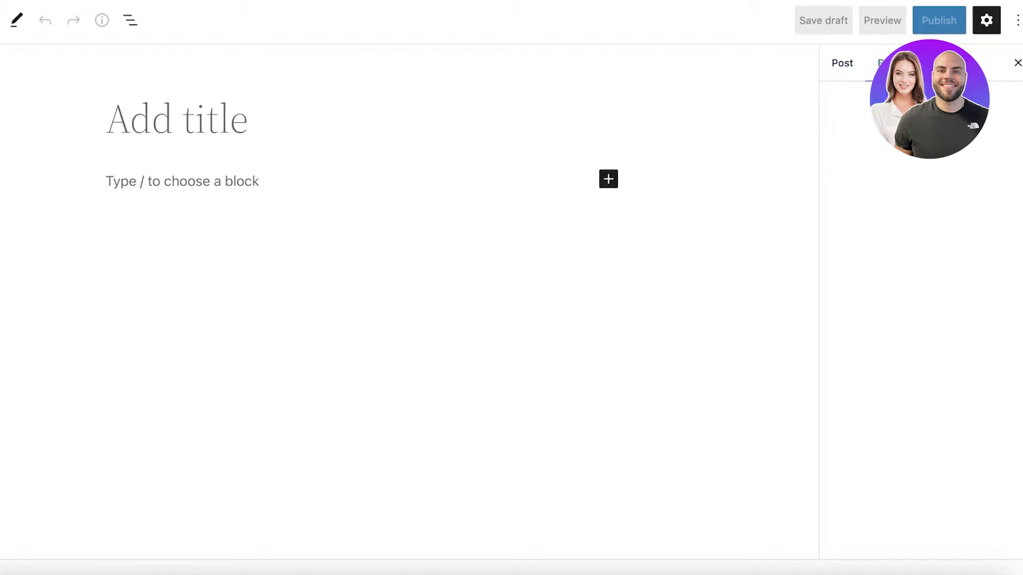
left_click(842, 63)
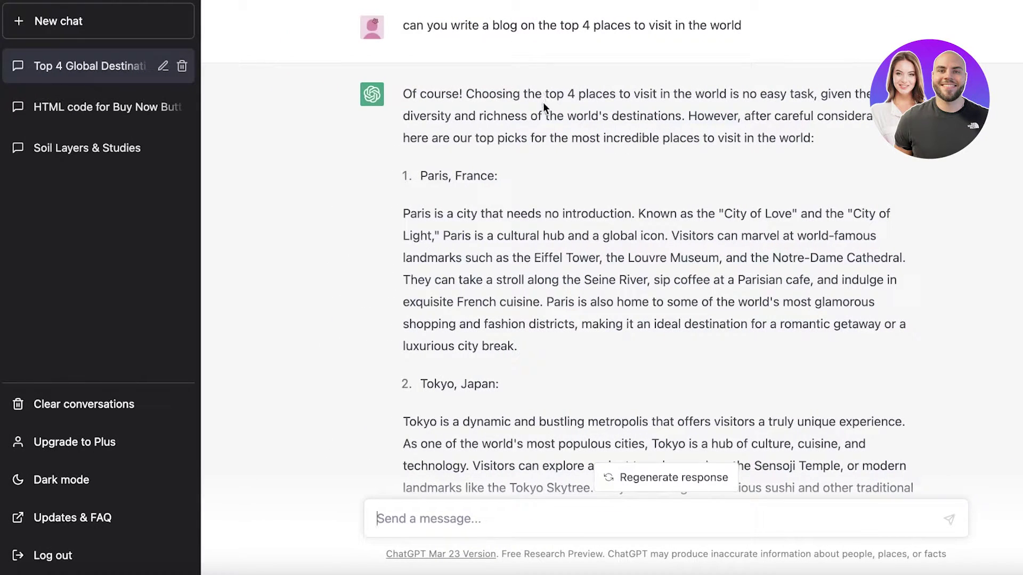
Copy the phrase 'top 4 places to visit in the world' from the ChatGPT prompt.
left_click_drag(563, 28, 742, 26)
right_click(729, 24)
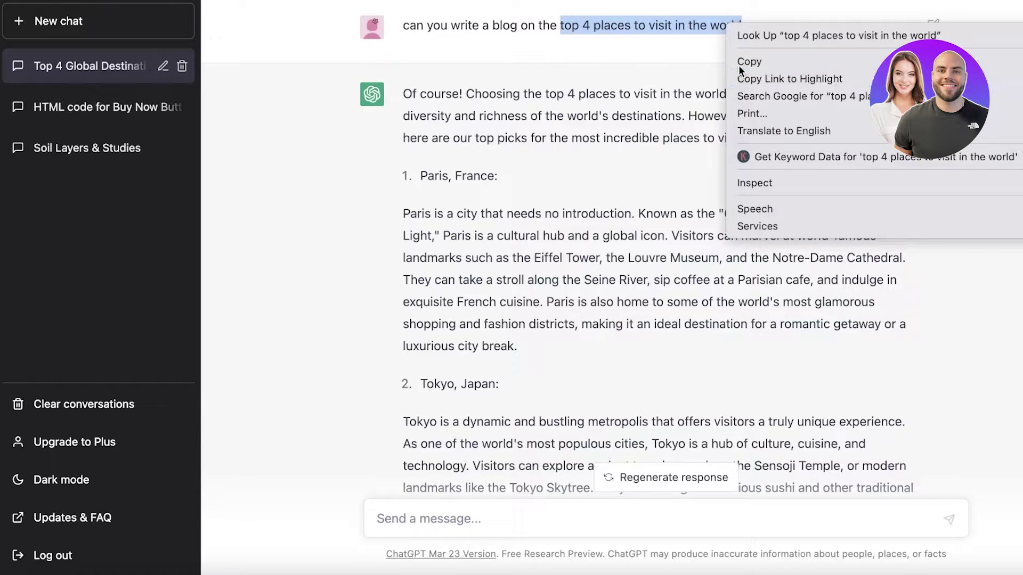
left_click(749, 62)
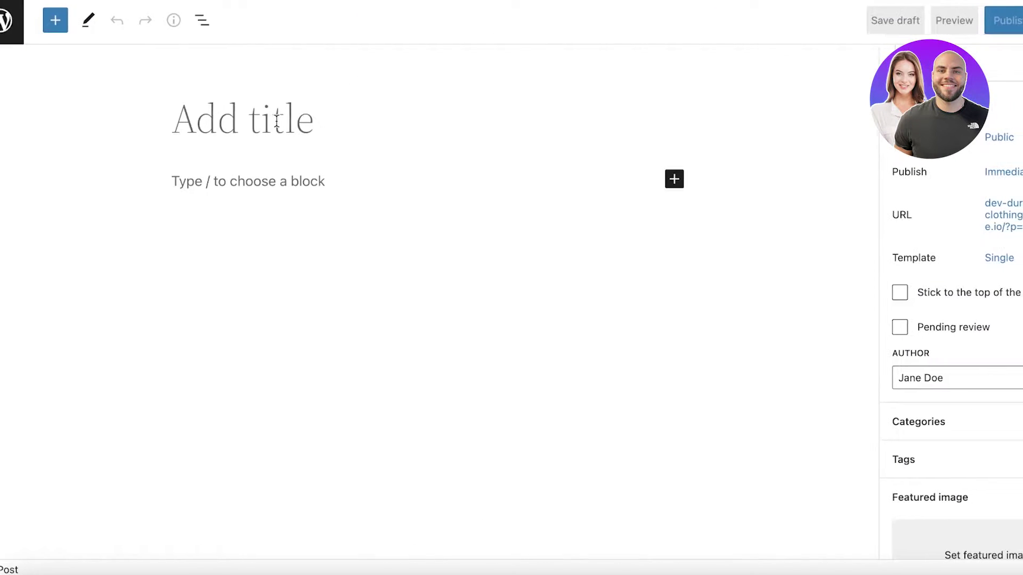
right_click(281, 122)
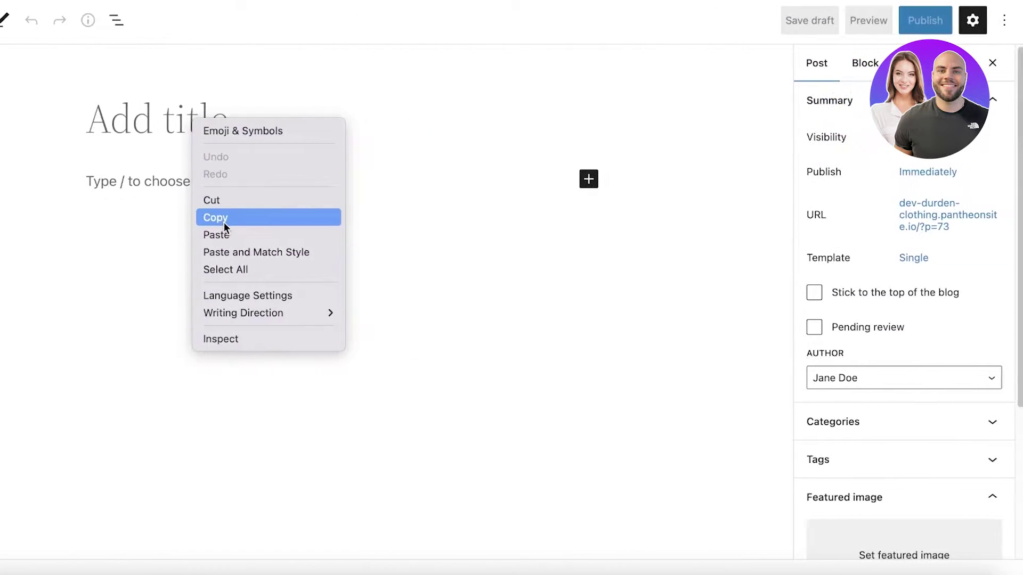
Paste the phrase as the title, capitalized to 'Top 4 places to visit in the world'.
left_click(261, 217)
right_click(229, 121)
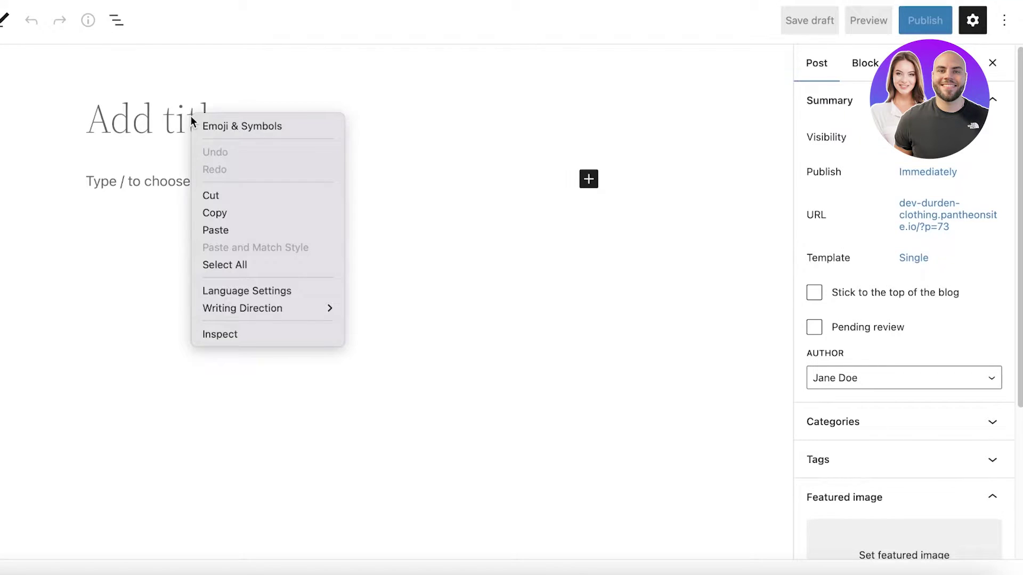
left_click(220, 213)
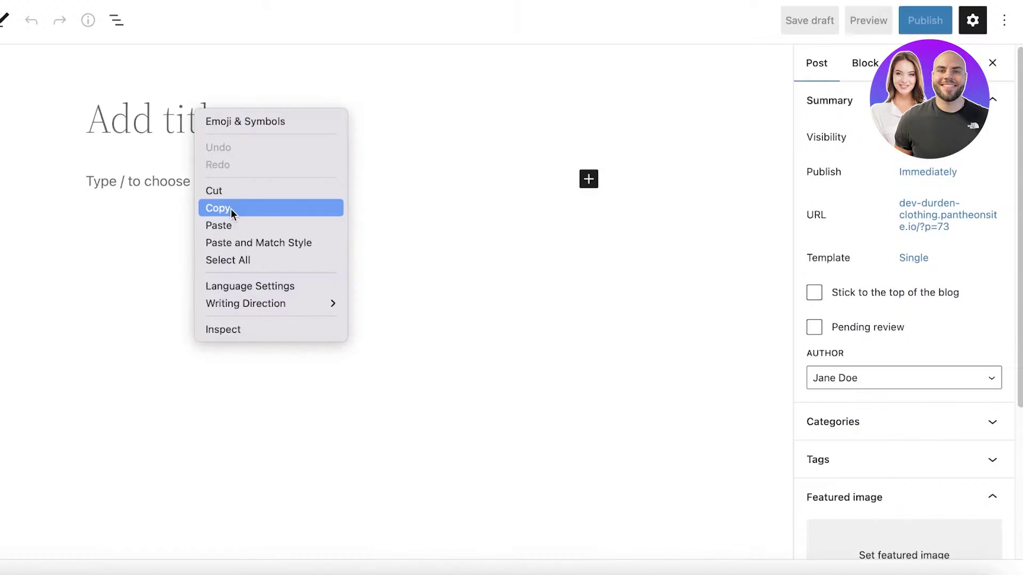
left_click(218, 224)
left_click(111, 120)
key("BackSpace")
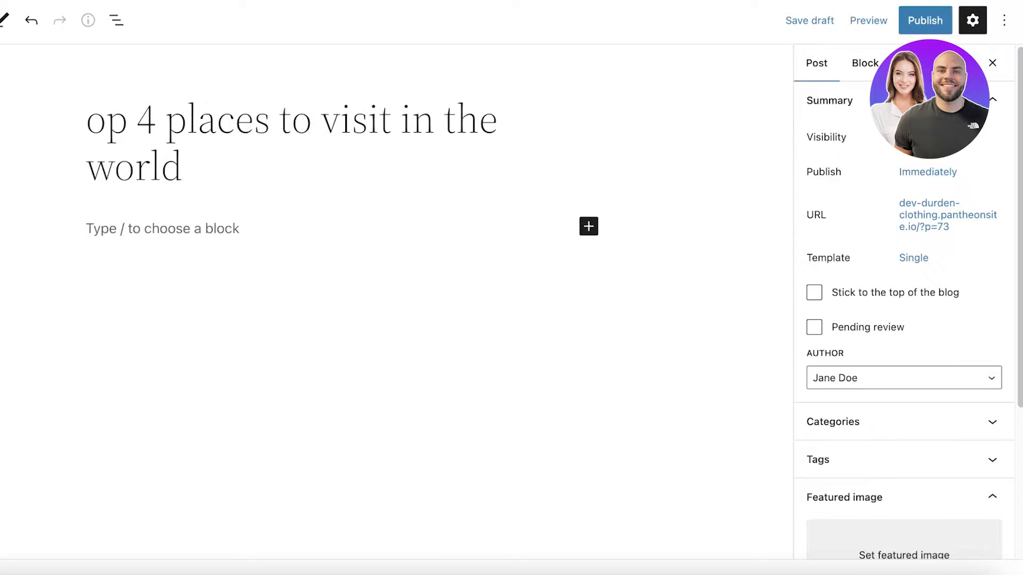
type("T")
left_click(192, 177)
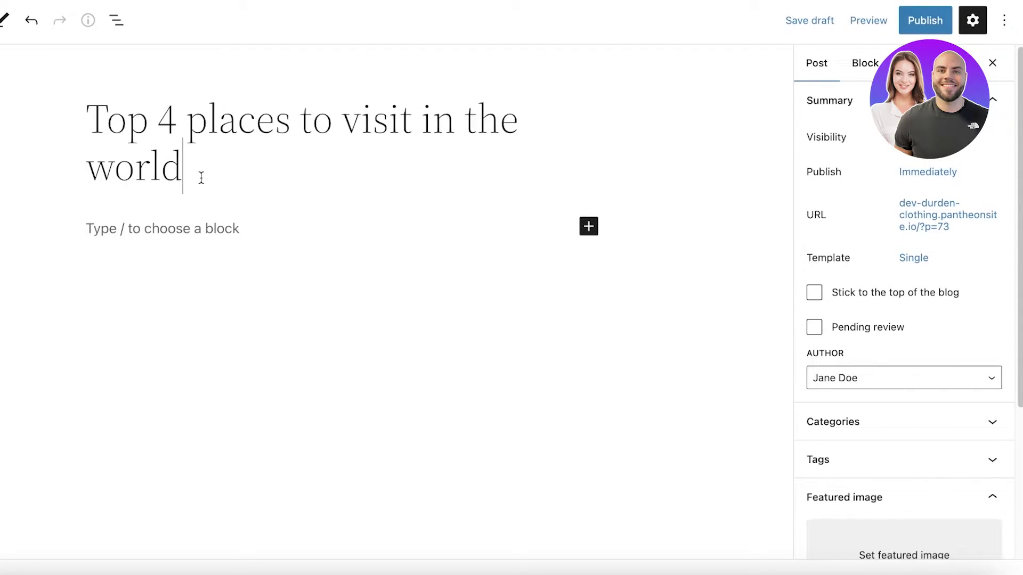
left_click(192, 226)
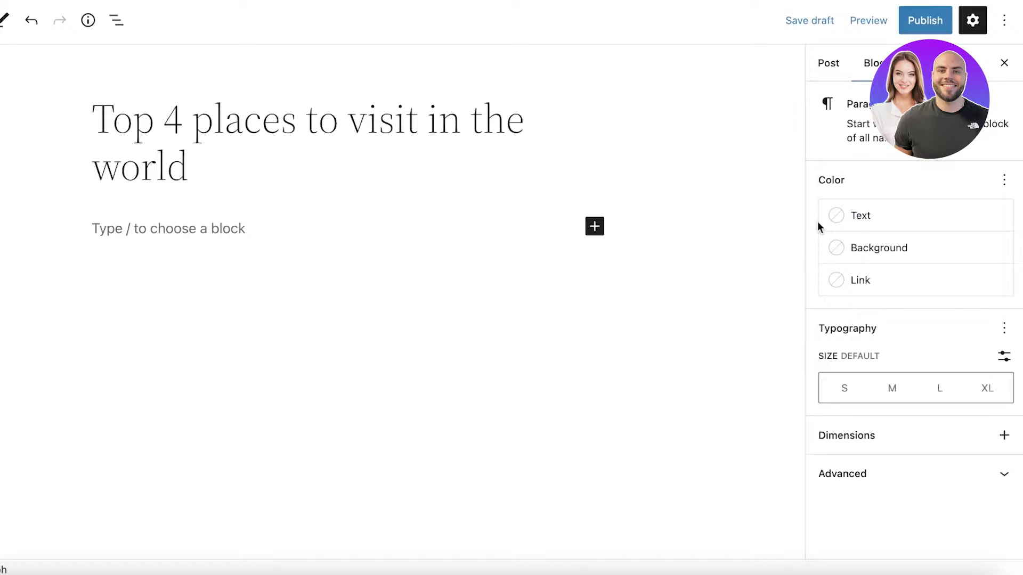
Give the empty paragraph black text on the peach Secondary background.
left_click(848, 219)
left_click(608, 309)
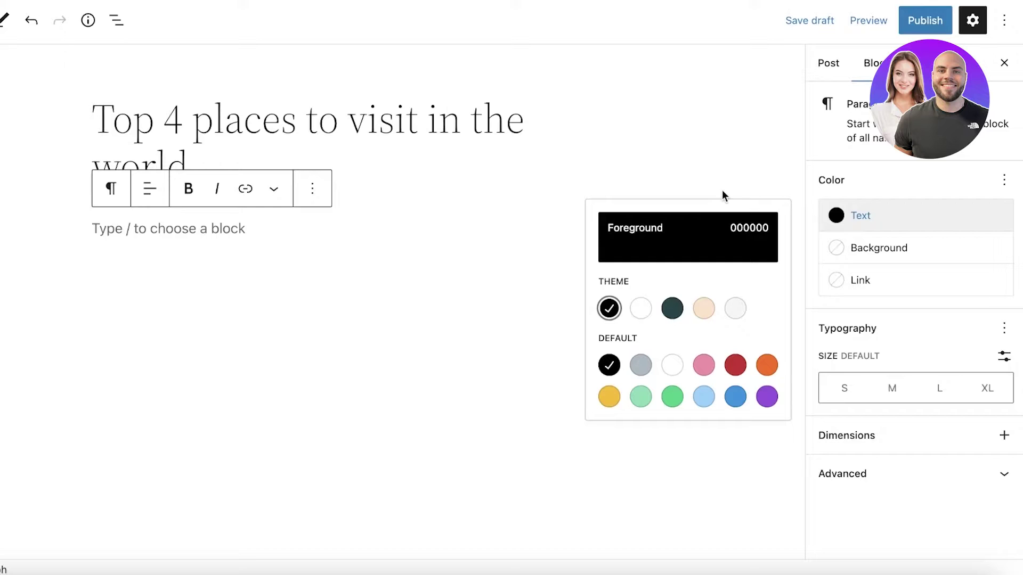
left_click(826, 235)
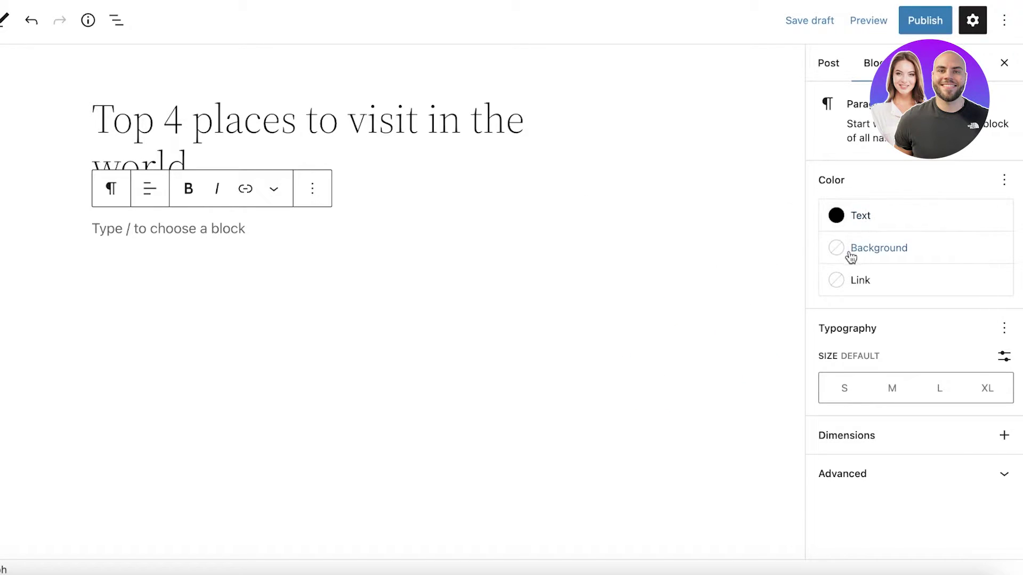
left_click(851, 257)
left_click(705, 379)
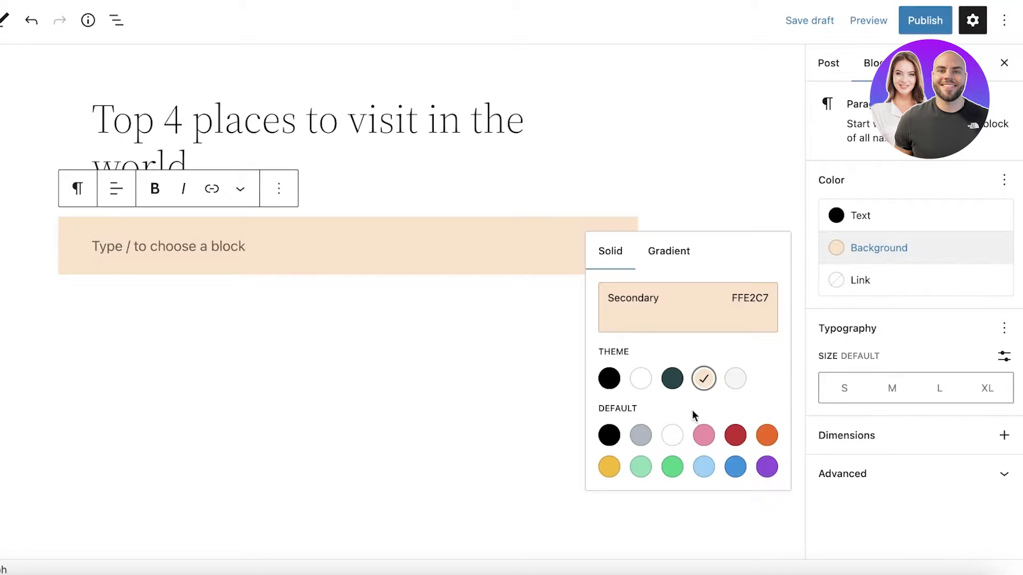
left_click(692, 165)
Copy the 'Paris, France:' heading and its paragraph from the ChatGPT answer.
left_click(777, 1)
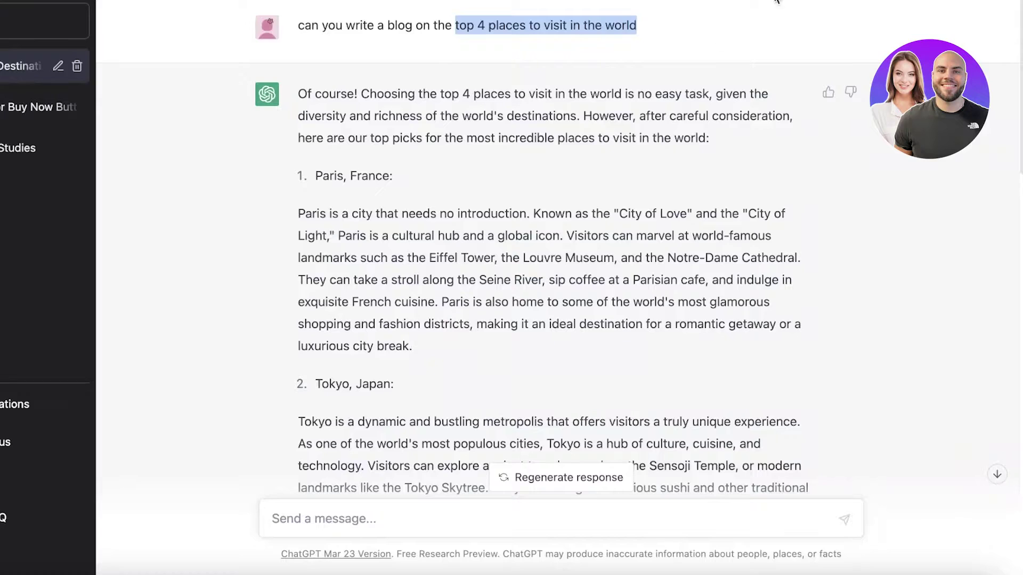
left_click_drag(308, 178, 412, 346)
right_click(409, 345)
left_click(411, 341)
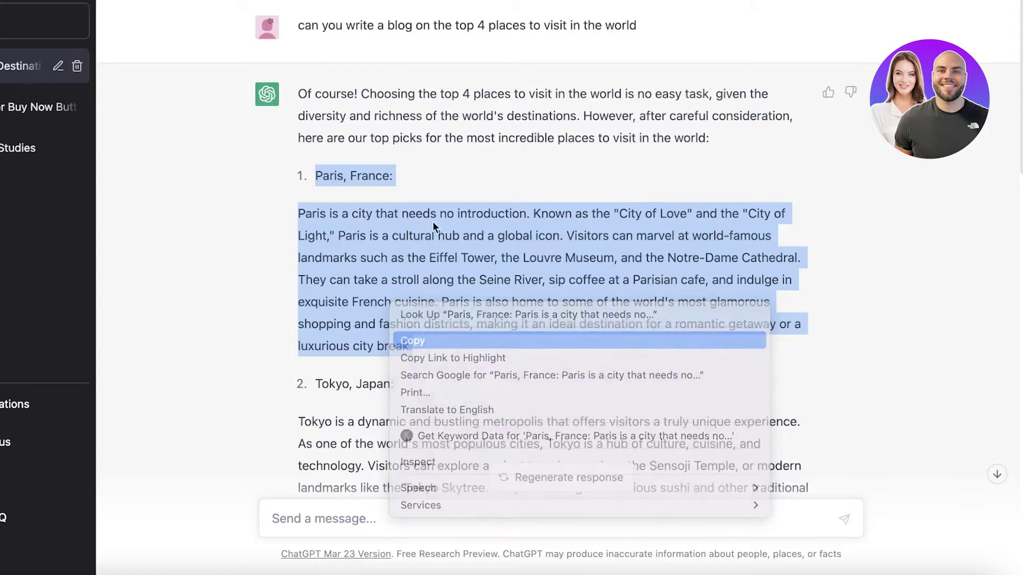
left_click(479, 3)
right_click(166, 245)
Paste the Paris section and replace its numbered item with a plain 'Paris, France' line.
left_click(190, 361)
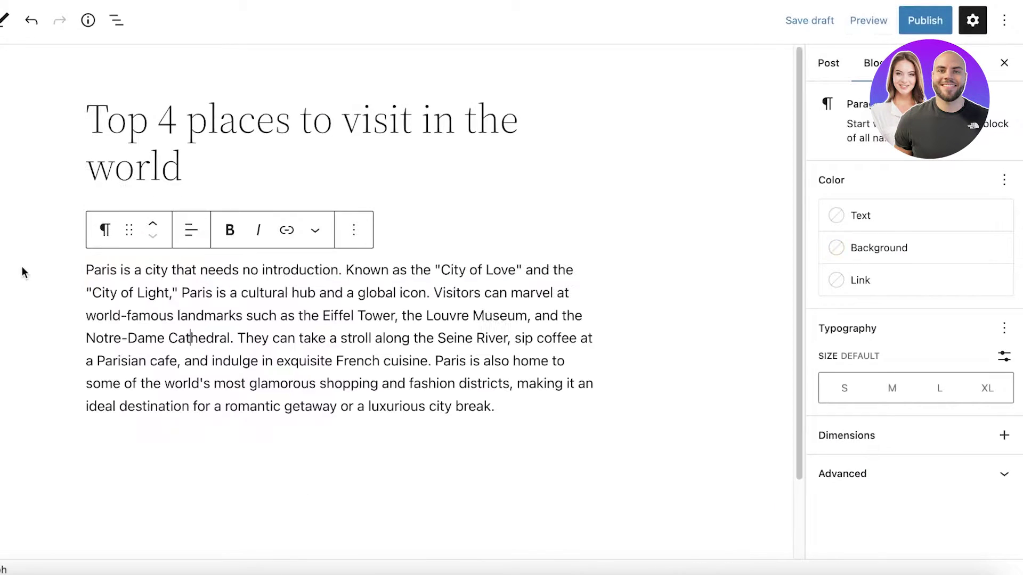
left_click(42, 304)
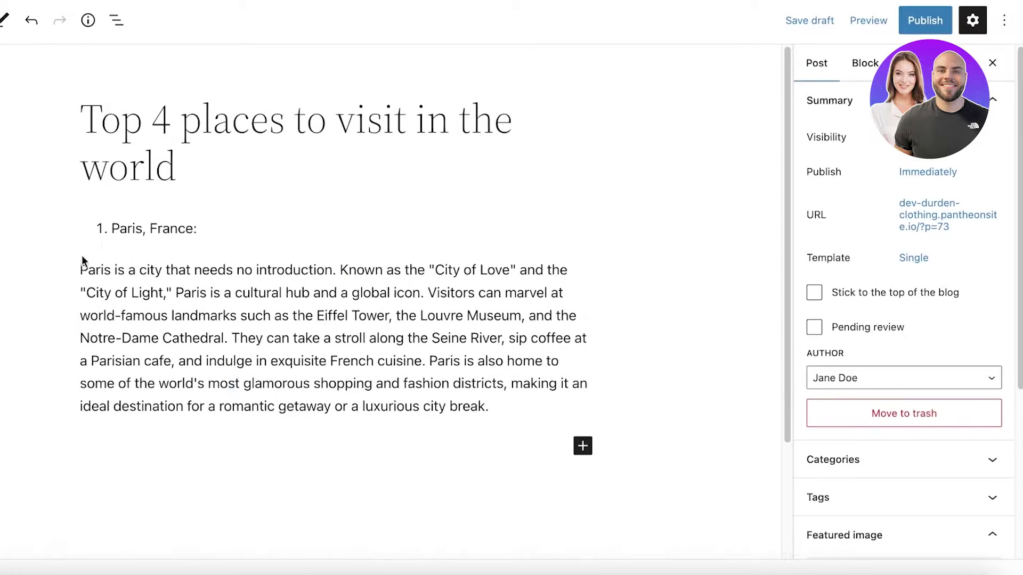
left_click(81, 254)
left_click(249, 185)
left_click(111, 229)
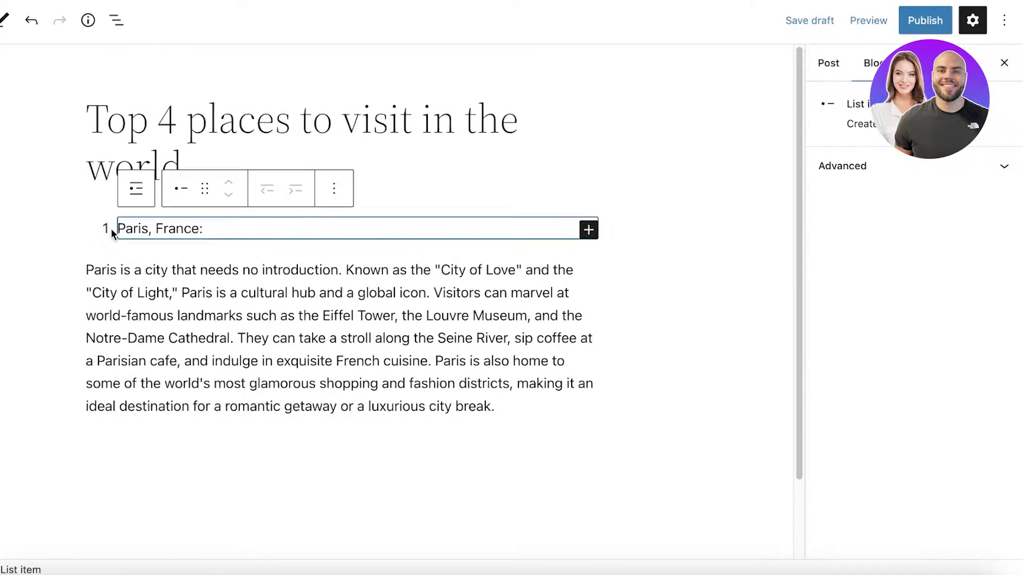
key("ctrl+a")
key("BackSpace")
key("BackSpace")
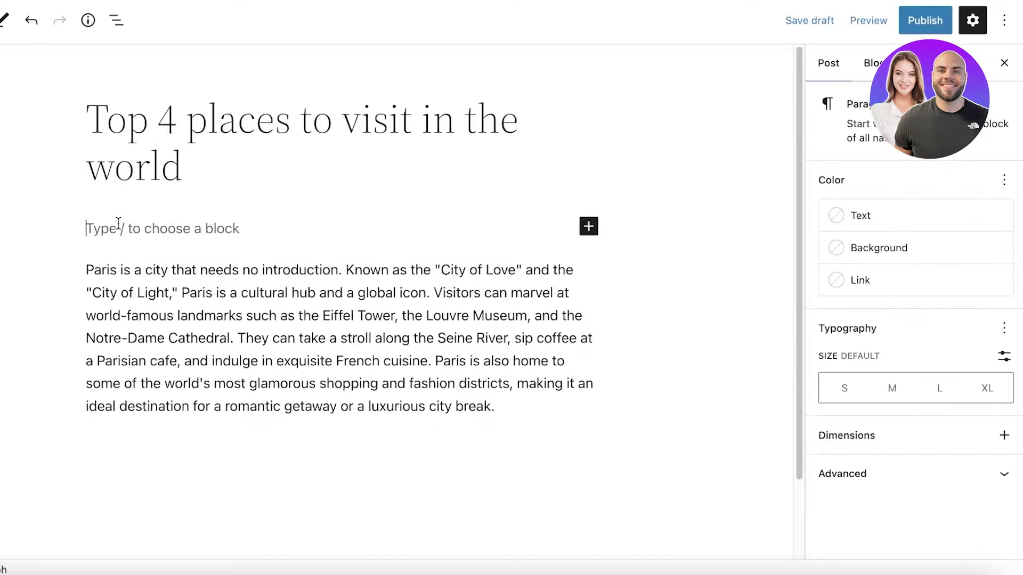
key("ctrl+v")
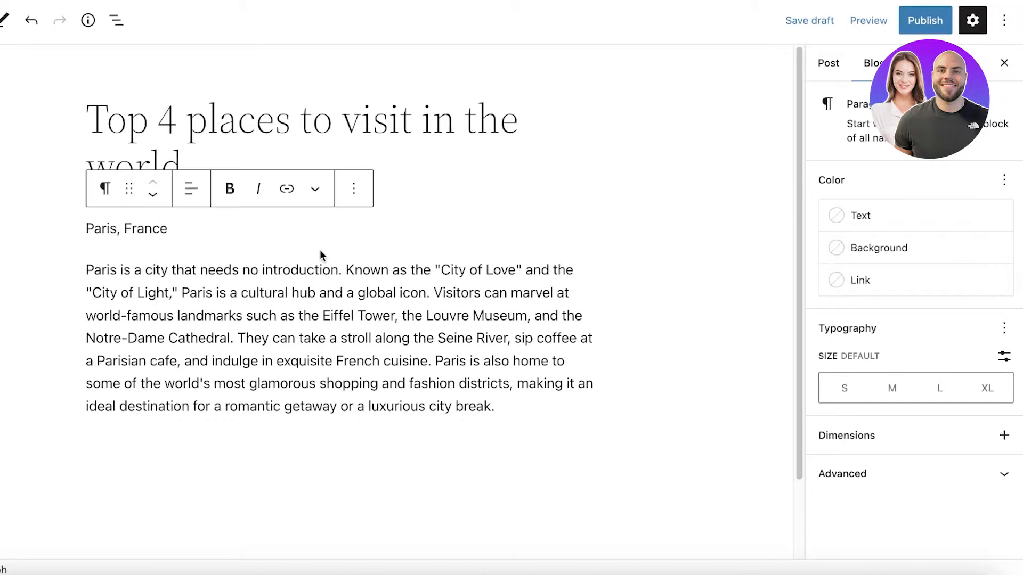
Make the 'Paris, France' line bold.
left_click(303, 333)
left_click(387, 208)
left_click(112, 230)
key("ctrl+a")
left_click(229, 188)
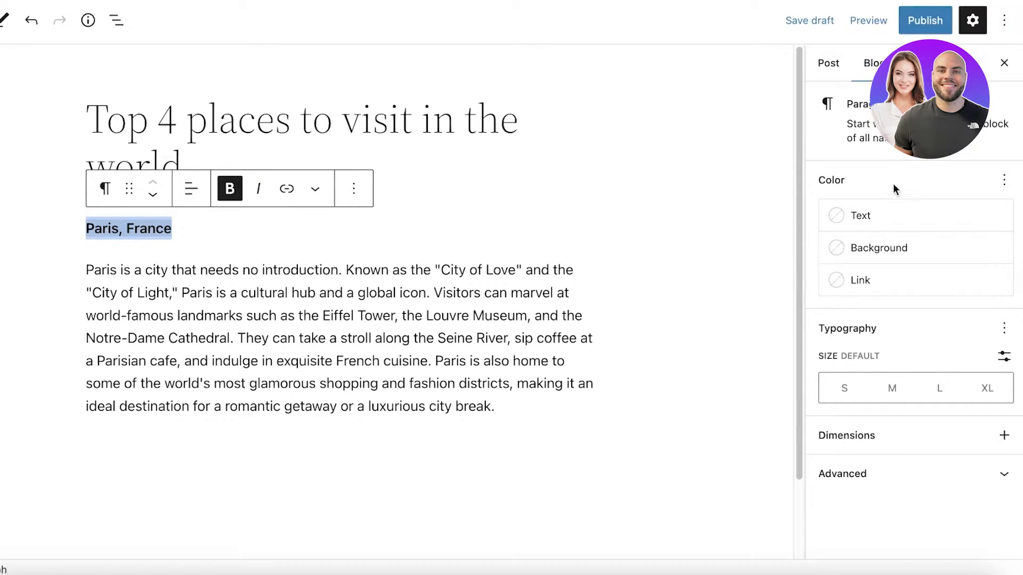
Try black, grey, orange, purple and green text on 'Paris, France', settling on pale pink.
left_click(866, 215)
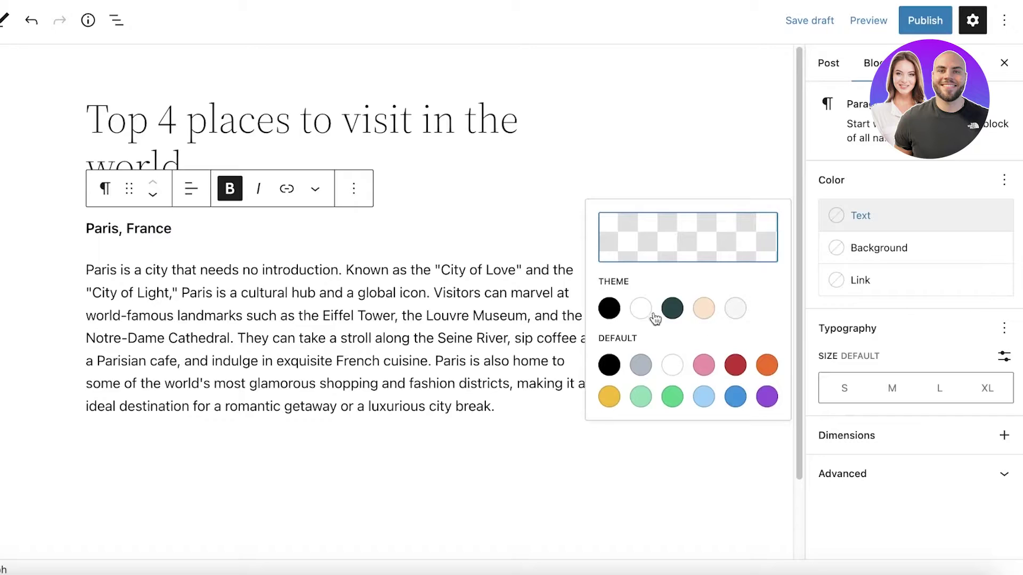
left_click(609, 308)
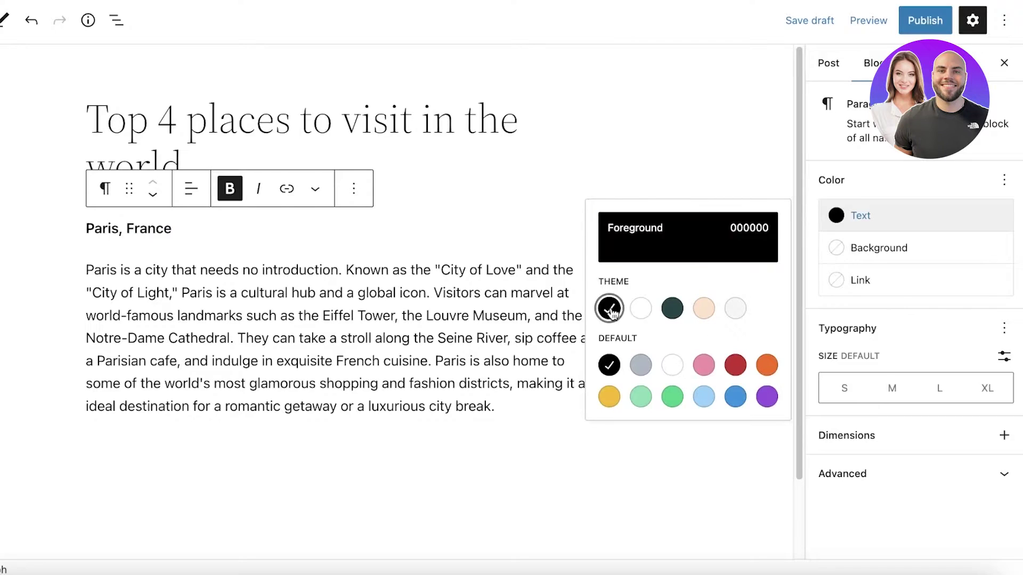
left_click(648, 372)
left_click(755, 366)
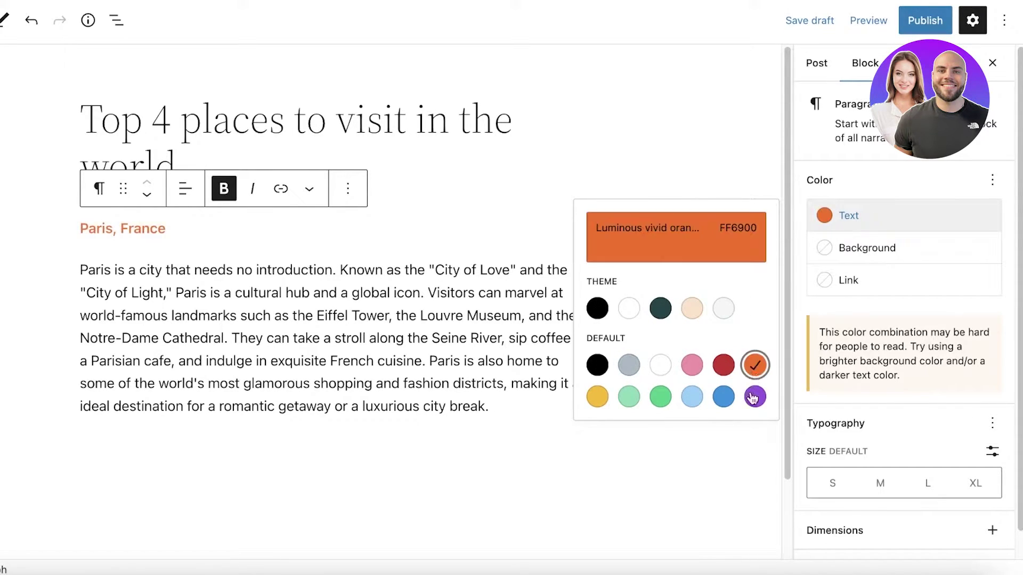
left_click(753, 398)
left_click(638, 397)
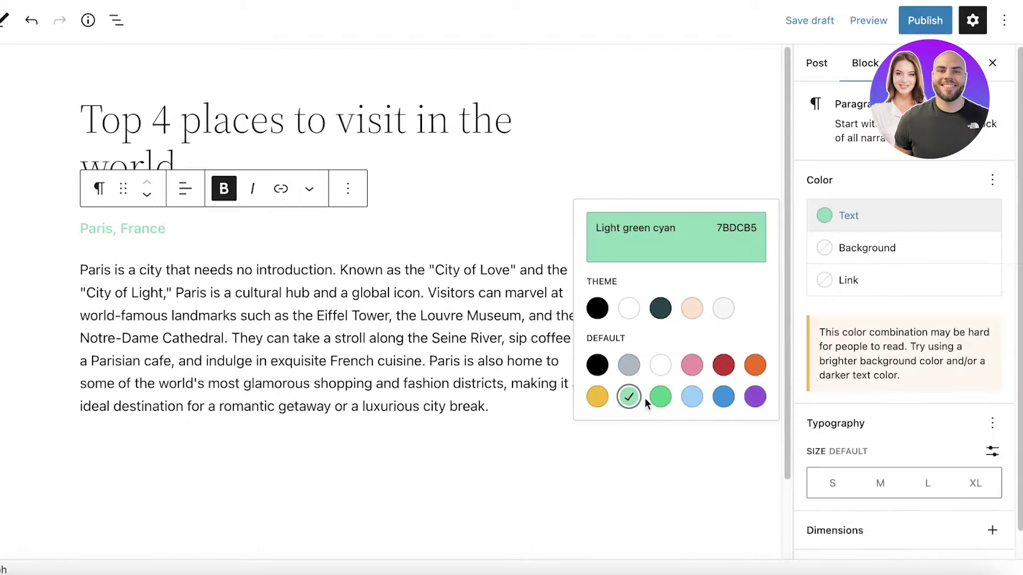
left_click(693, 369)
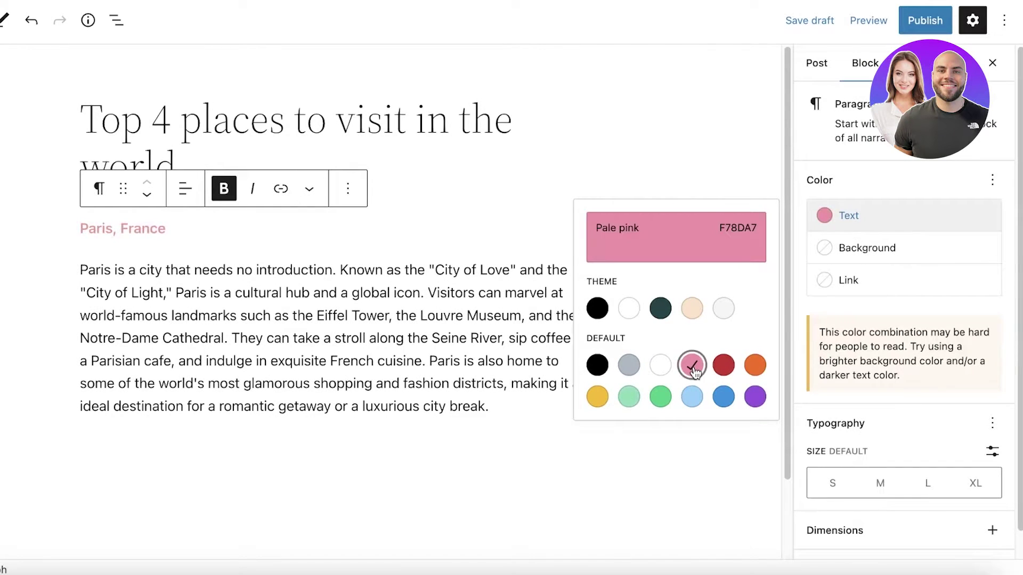
Try several background swatches, ending on Tertiary F6F6F6, then view the gradient options.
left_click(921, 248)
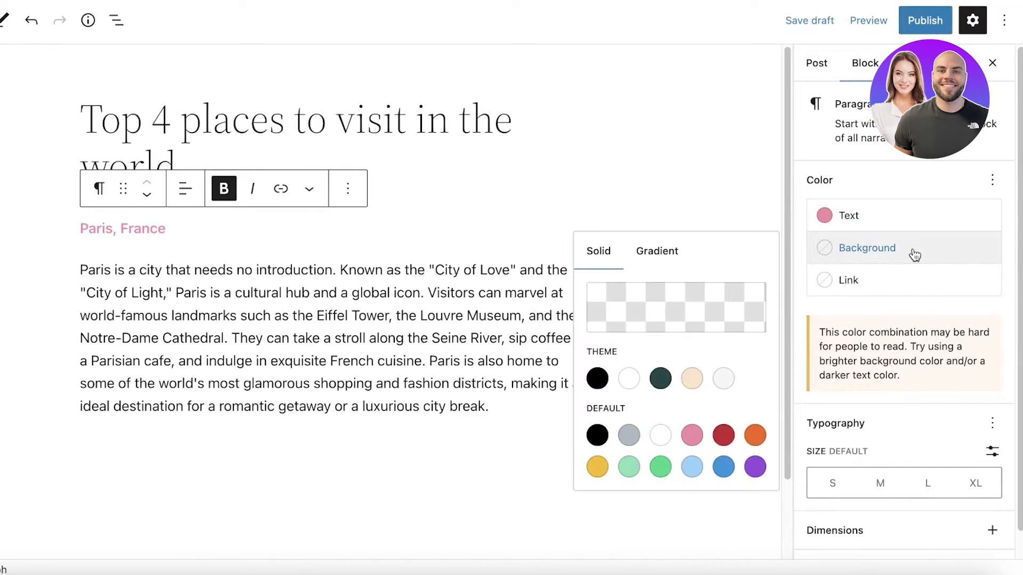
left_click(730, 380)
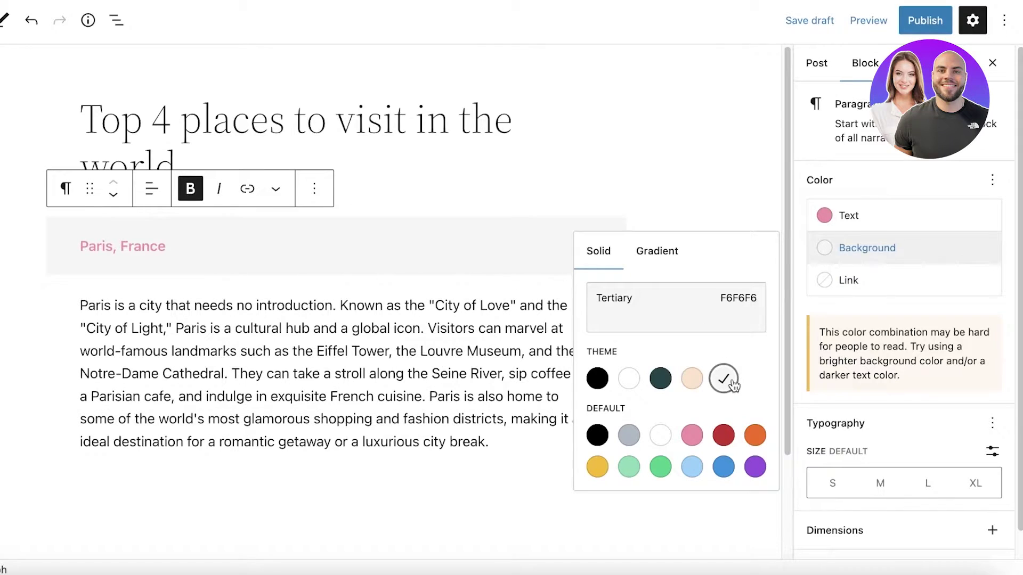
left_click(597, 379)
left_click(629, 379)
left_click(693, 379)
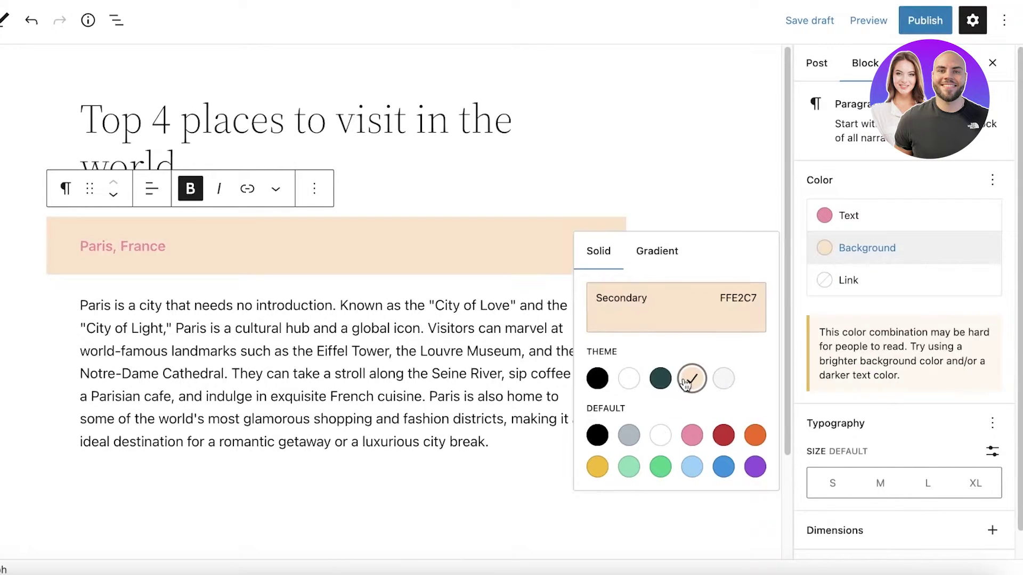
left_click(723, 379)
left_click(703, 378)
left_click(725, 379)
left_click(662, 261)
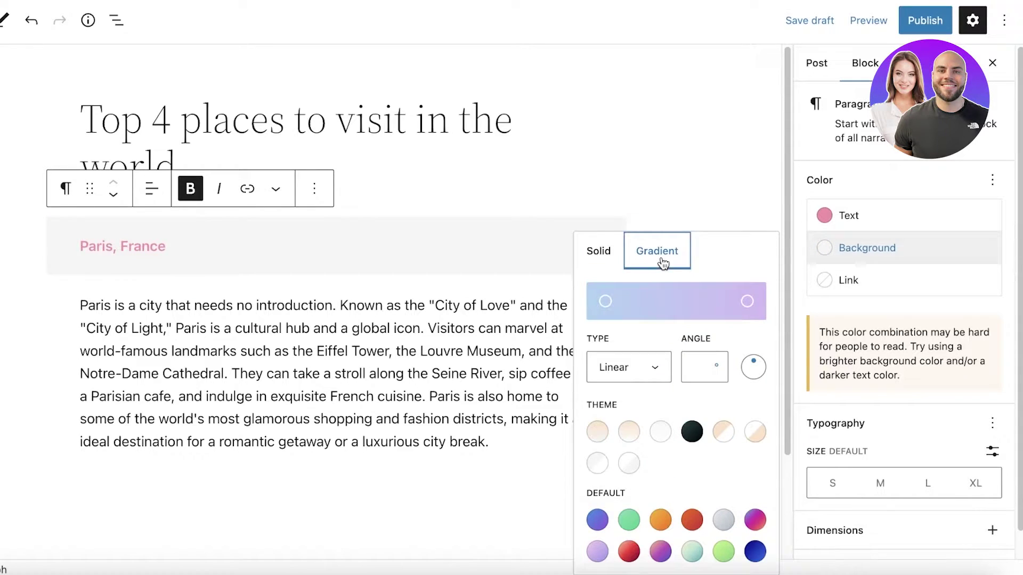
Try gradient presets and angles, then apply the grey default gradient at 135°.
left_click(612, 301)
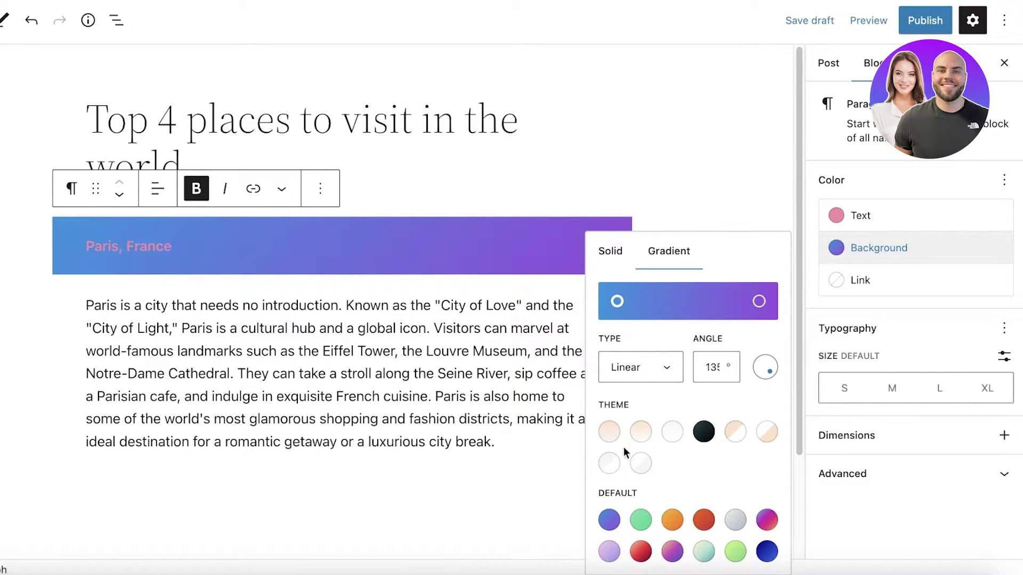
left_click(640, 463)
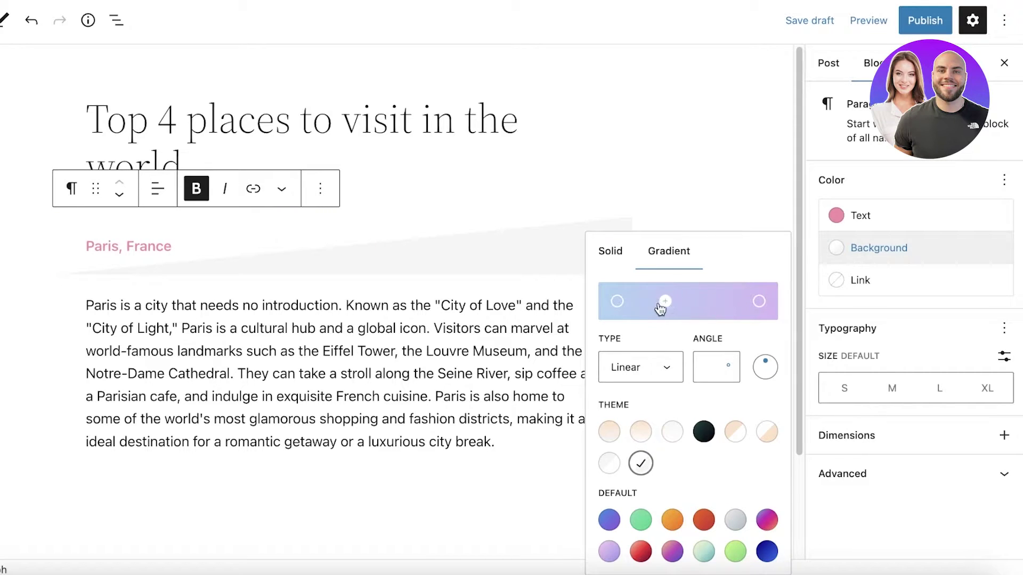
left_click(716, 364)
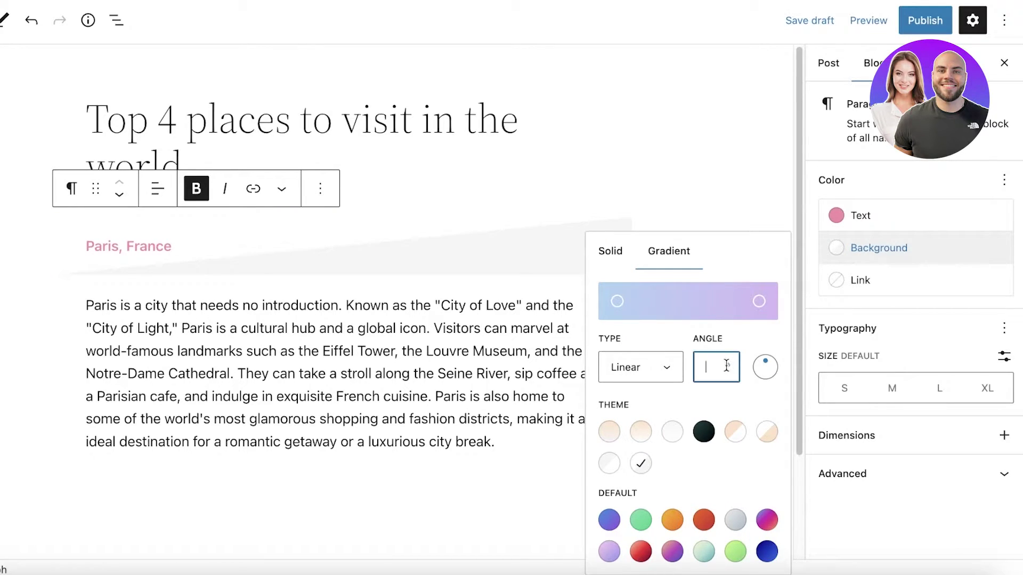
left_click_drag(769, 363, 764, 366)
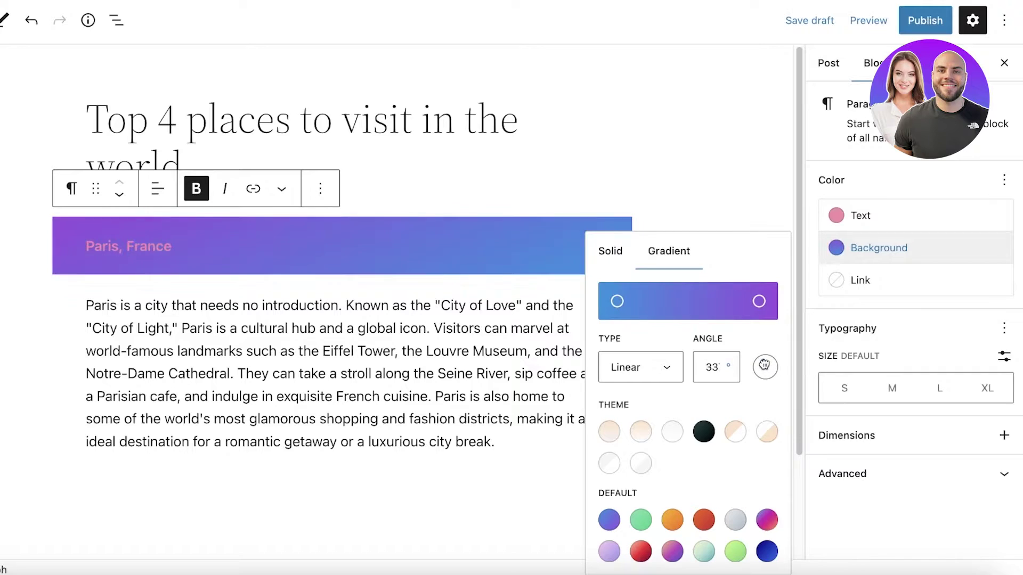
left_click(640, 463)
left_click(735, 520)
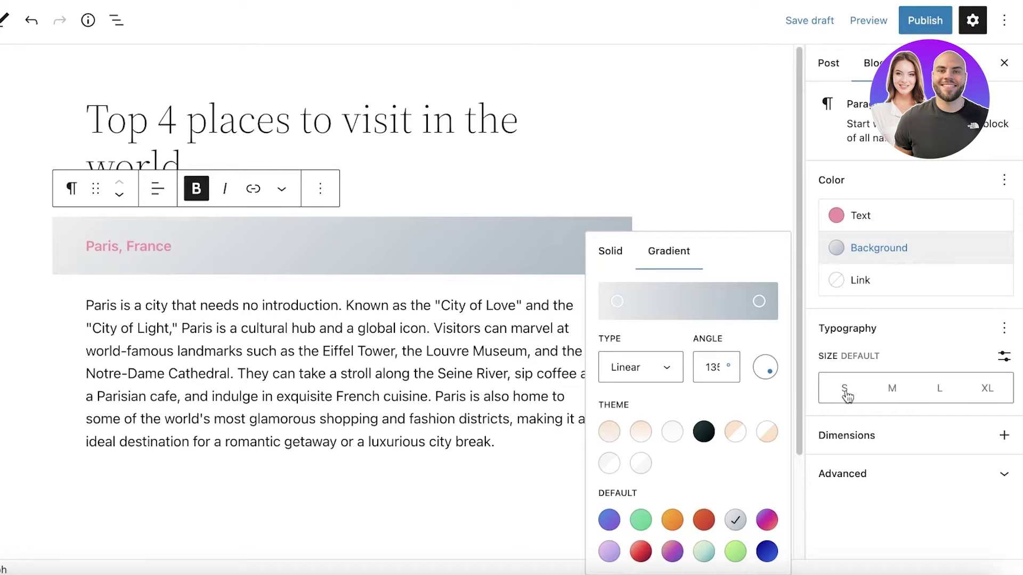
Try the M, L, XL and S font sizes on 'Paris, France', finishing on Medium.
left_click(858, 279)
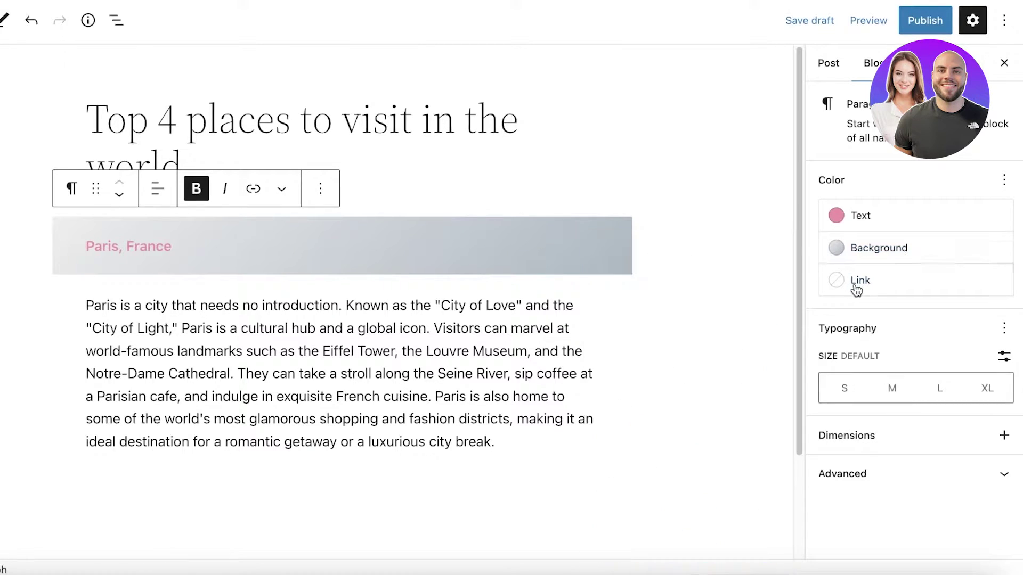
left_click(764, 204)
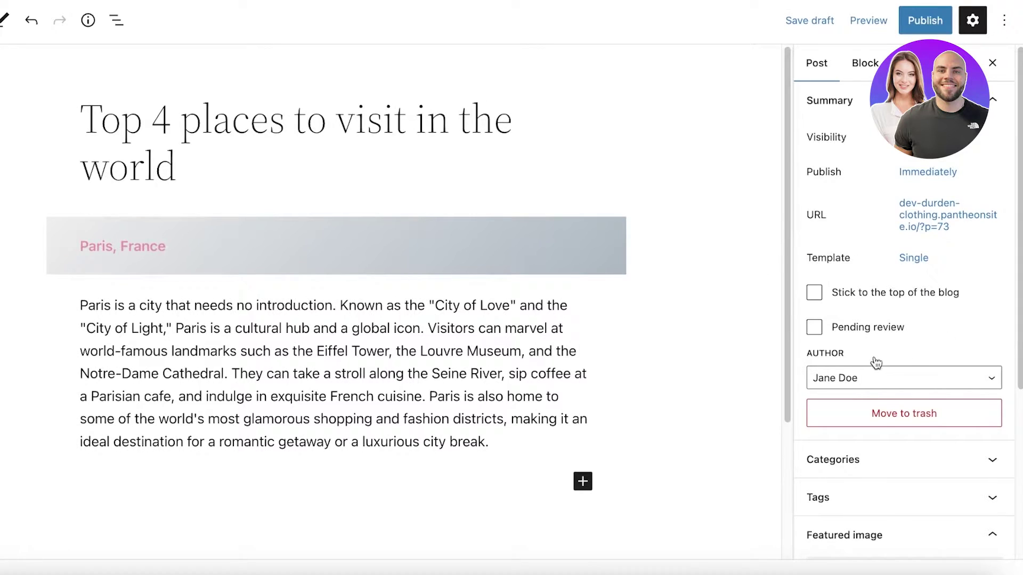
left_click(864, 63)
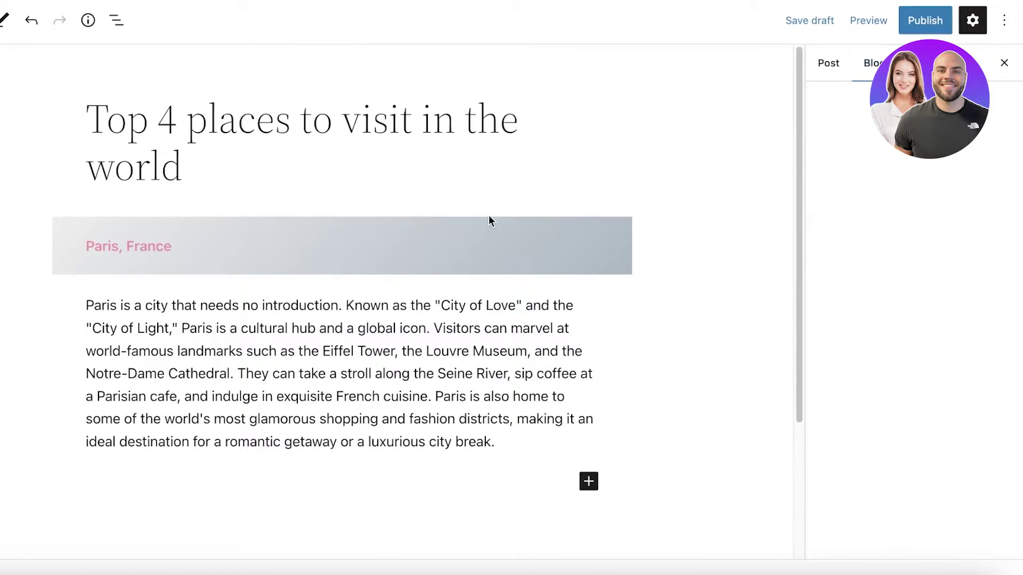
left_click(480, 237)
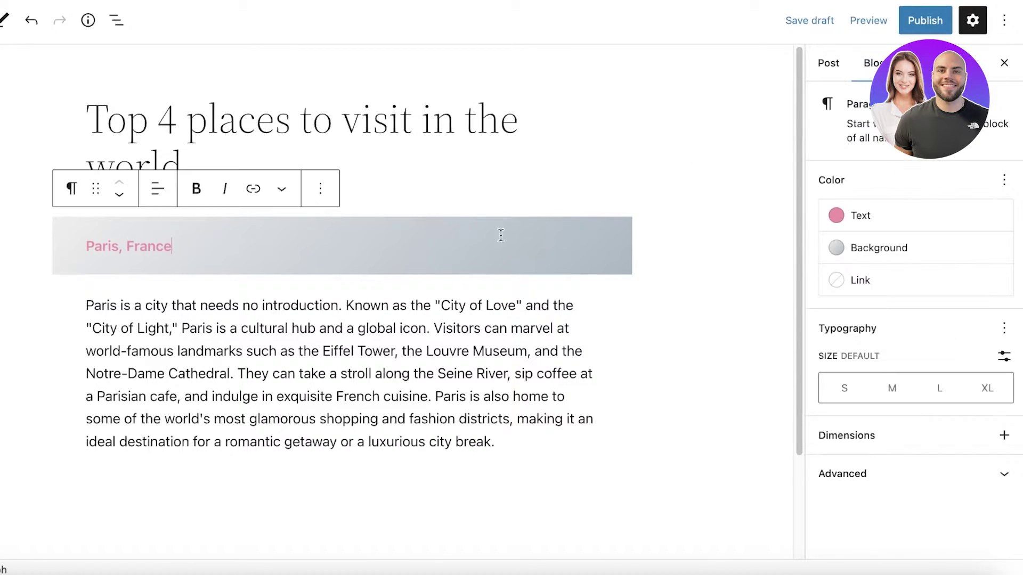
left_click(892, 394)
left_click(938, 394)
left_click(983, 395)
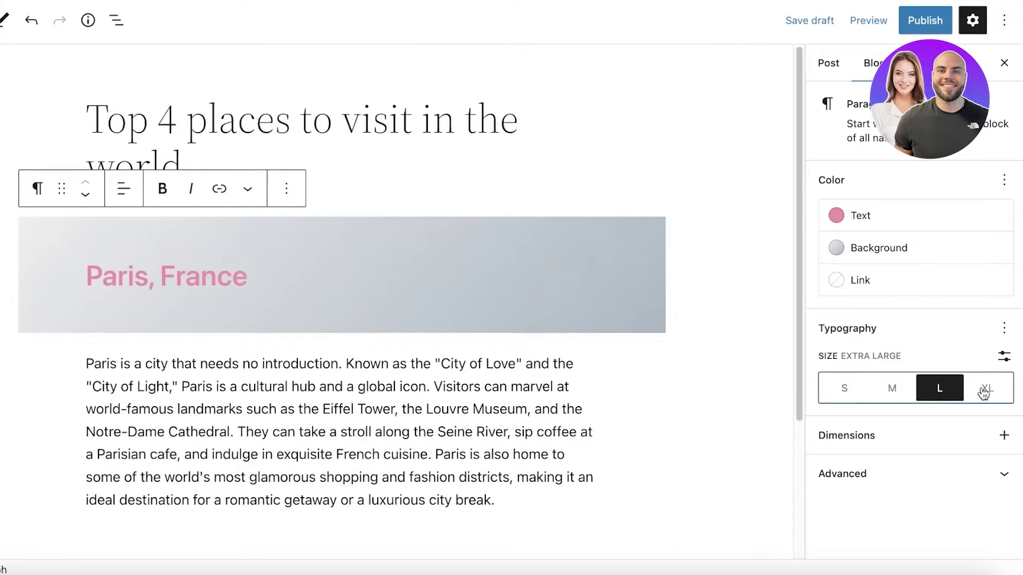
left_click(859, 404)
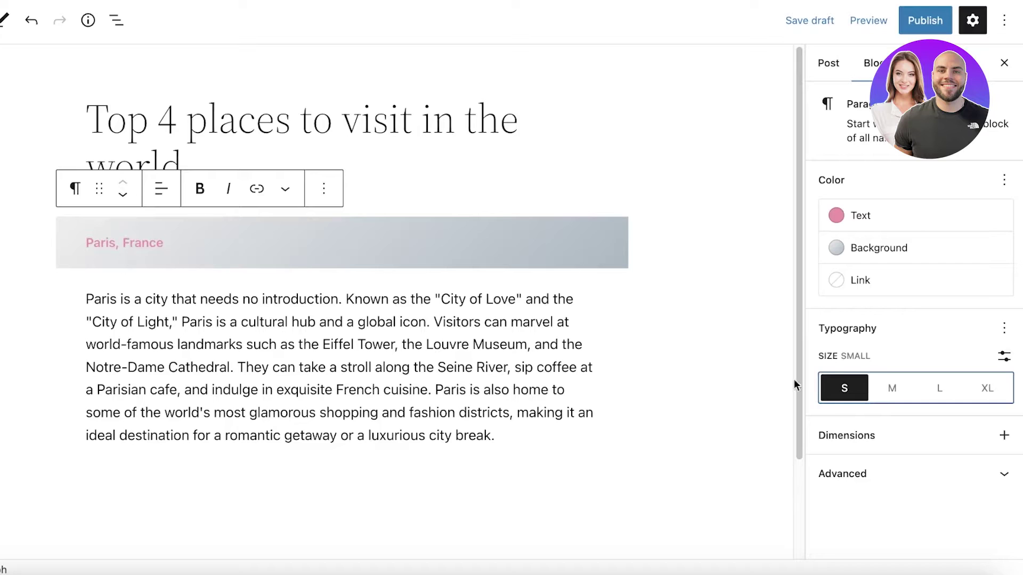
left_click(901, 391)
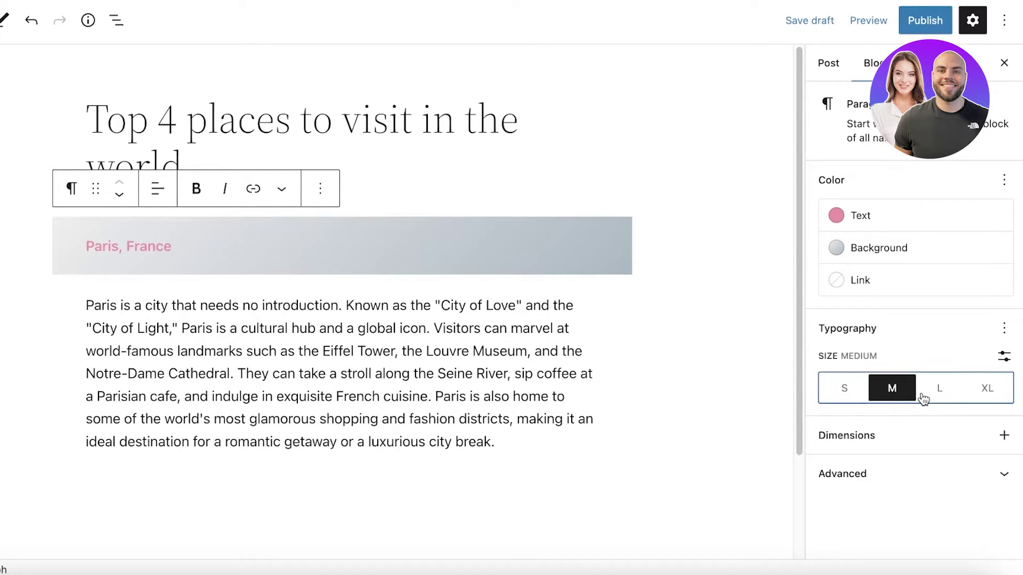
Add Padding to the Paris, France block's Dimensions panel via its + options.
left_click(1004, 435)
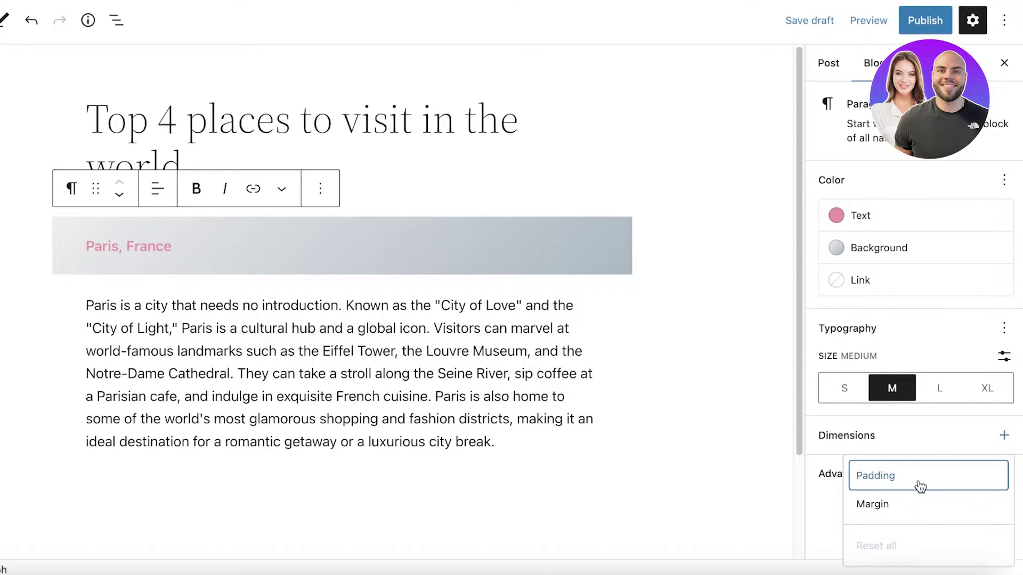
left_click(823, 474)
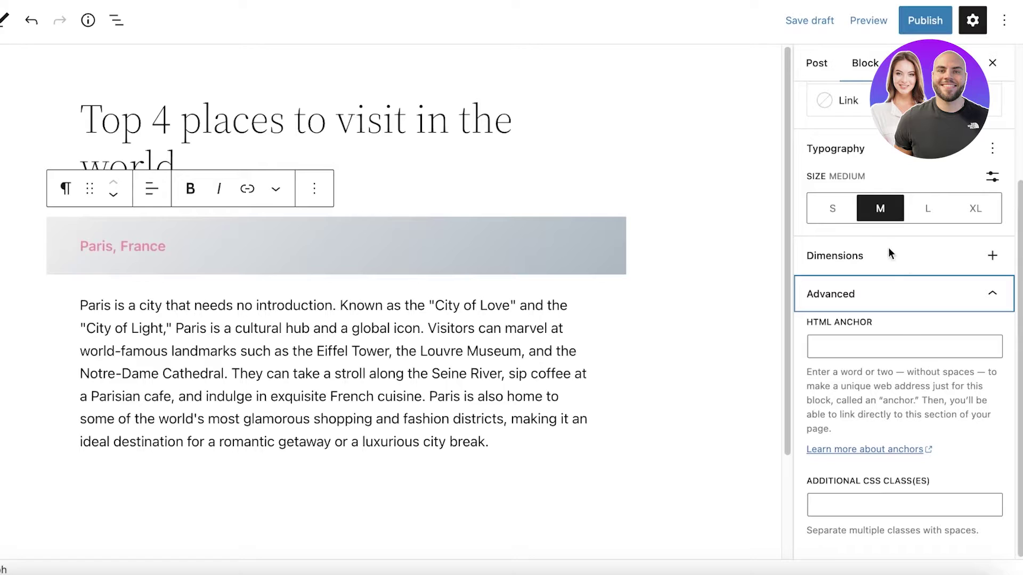
left_click(992, 256)
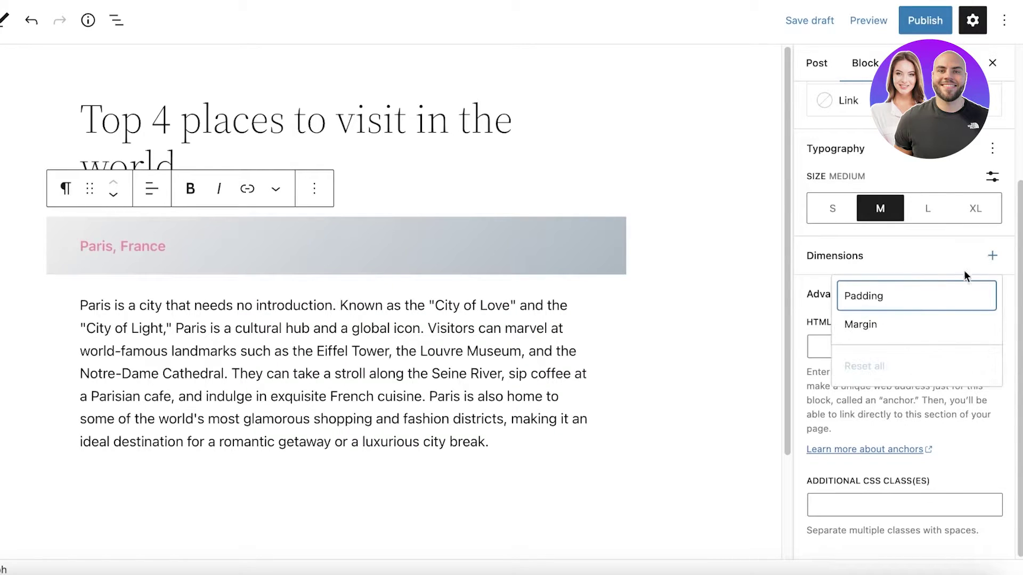
left_click(51, 241)
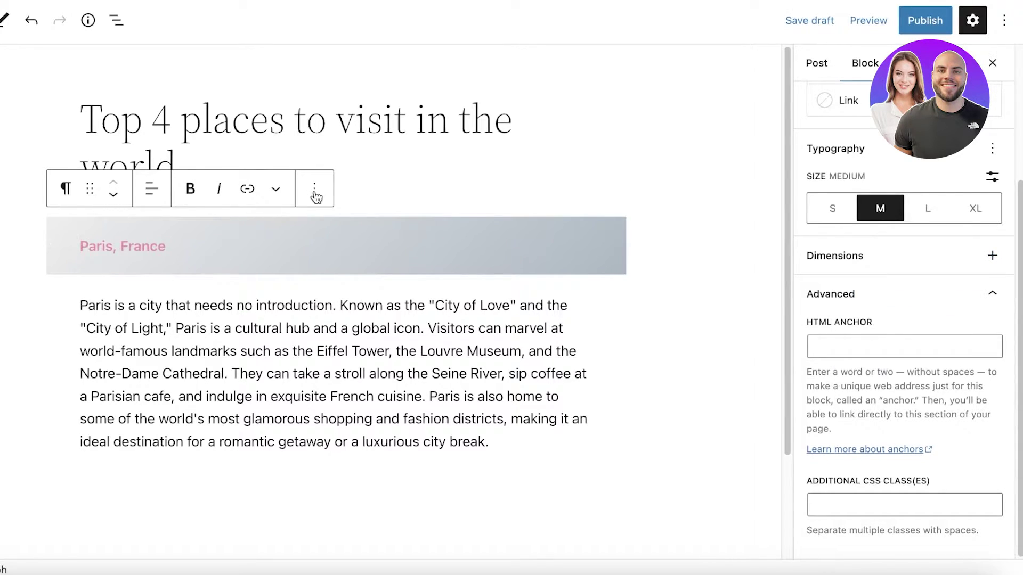
left_click(315, 190)
left_click(571, 296)
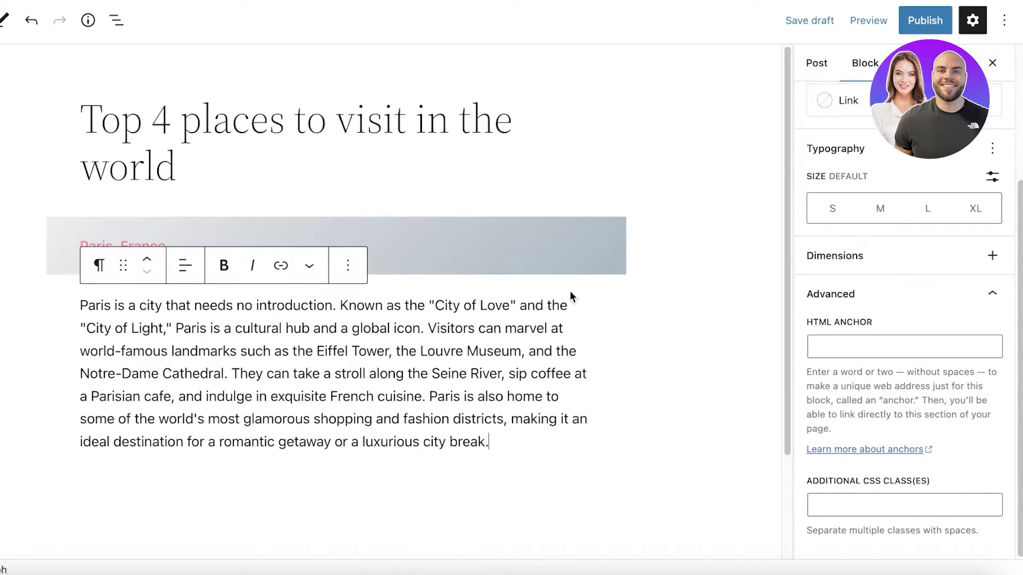
left_click(528, 214)
left_click(565, 249)
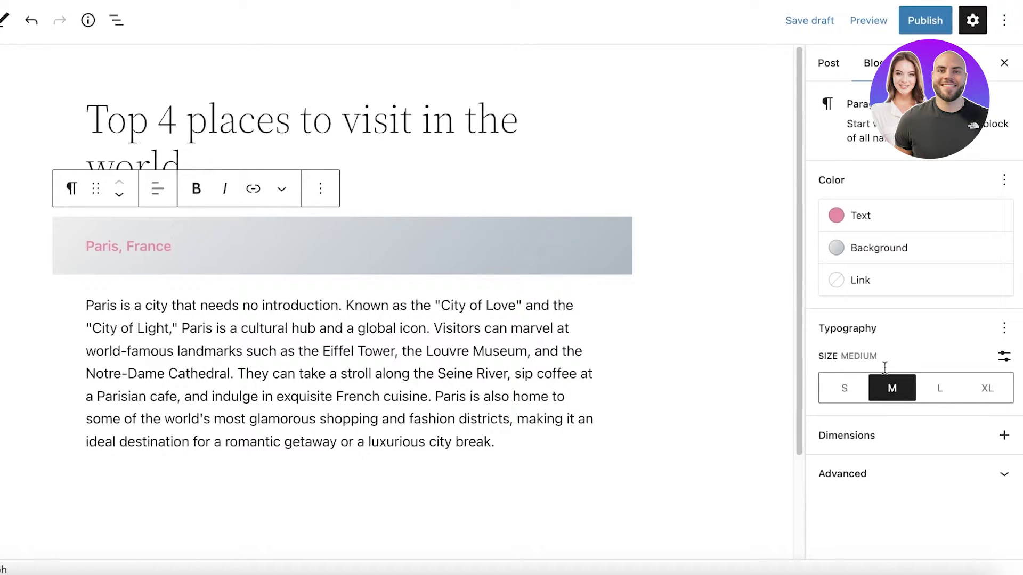
left_click(1004, 435)
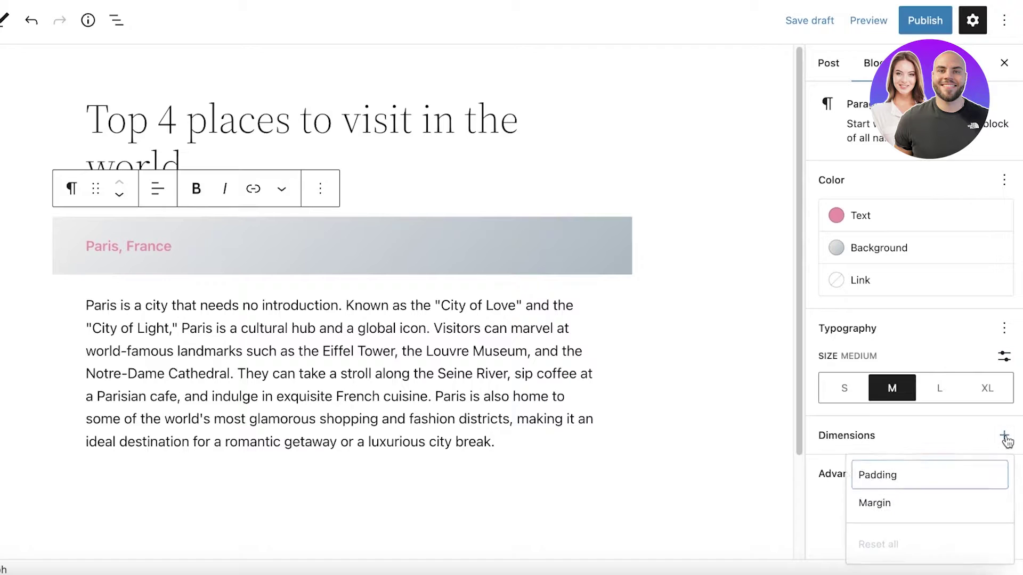
left_click(912, 477)
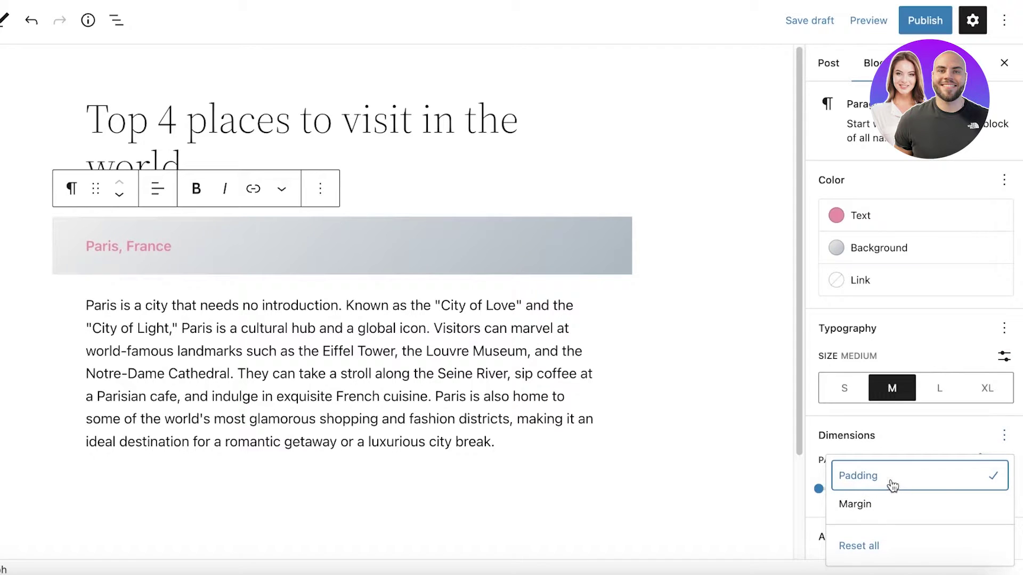
Reset the block padding to 0 and unlink it to set each side separately.
left_click(842, 441)
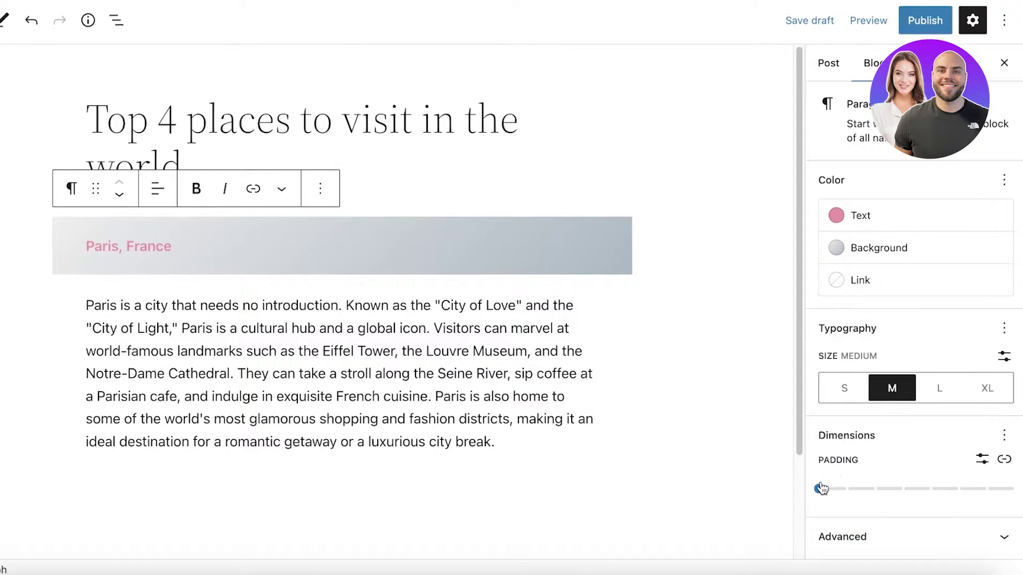
left_click_drag(820, 489, 772, 491)
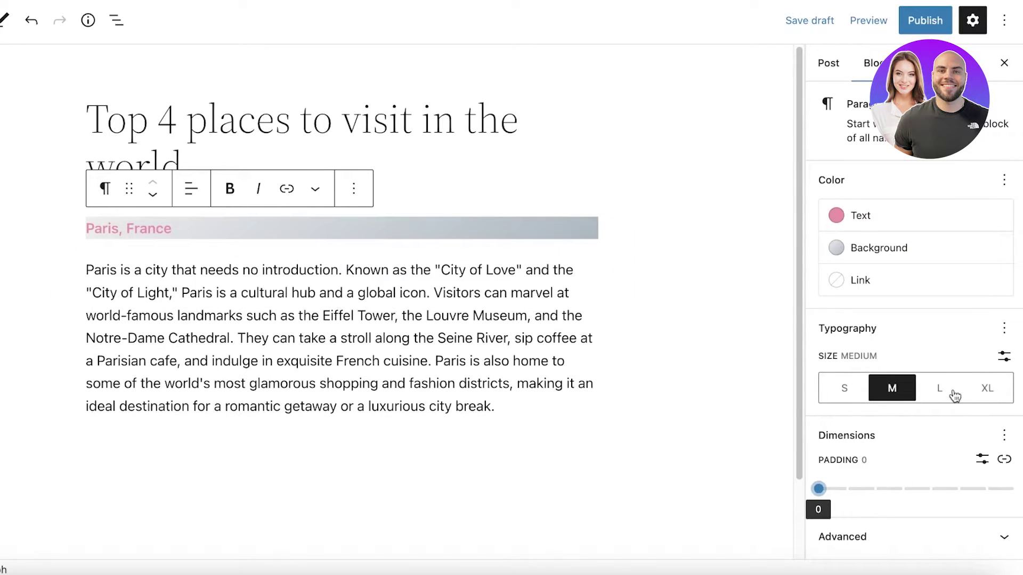
left_click(1004, 435)
left_click(1005, 435)
left_click(982, 459)
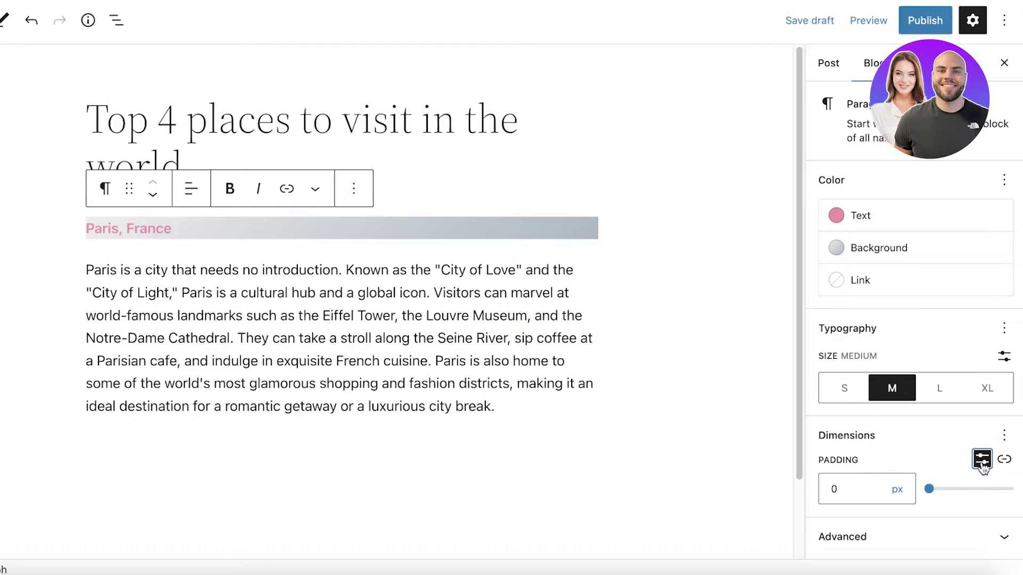
left_click(1004, 459)
Set the left padding to 2, keeping the right padding at 0.
scroll(819, 366, "down", 5)
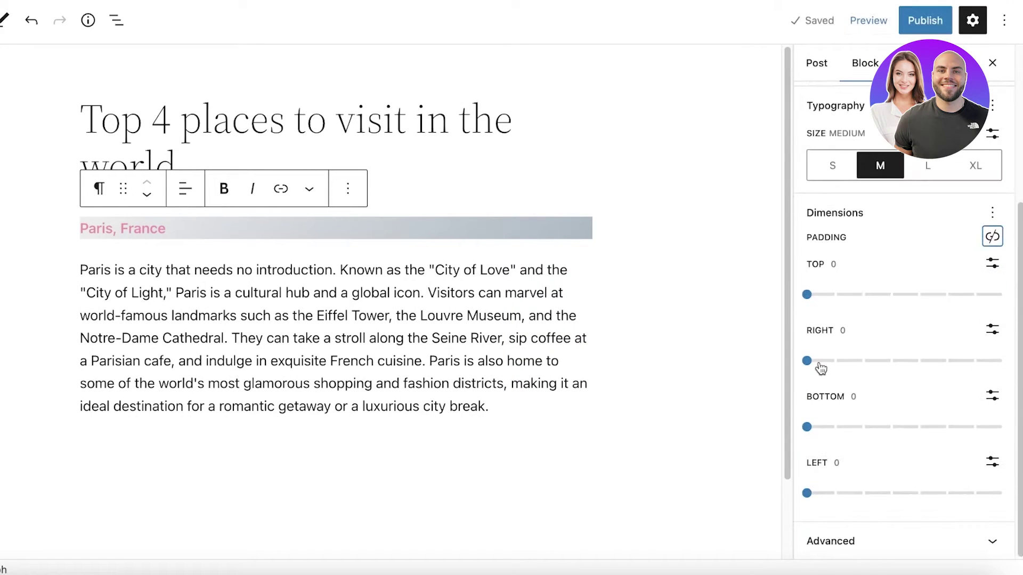
mouse_move(810, 362)
left_mouse_down()
mouse_move(845, 362)
mouse_move(804, 357)
left_mouse_up()
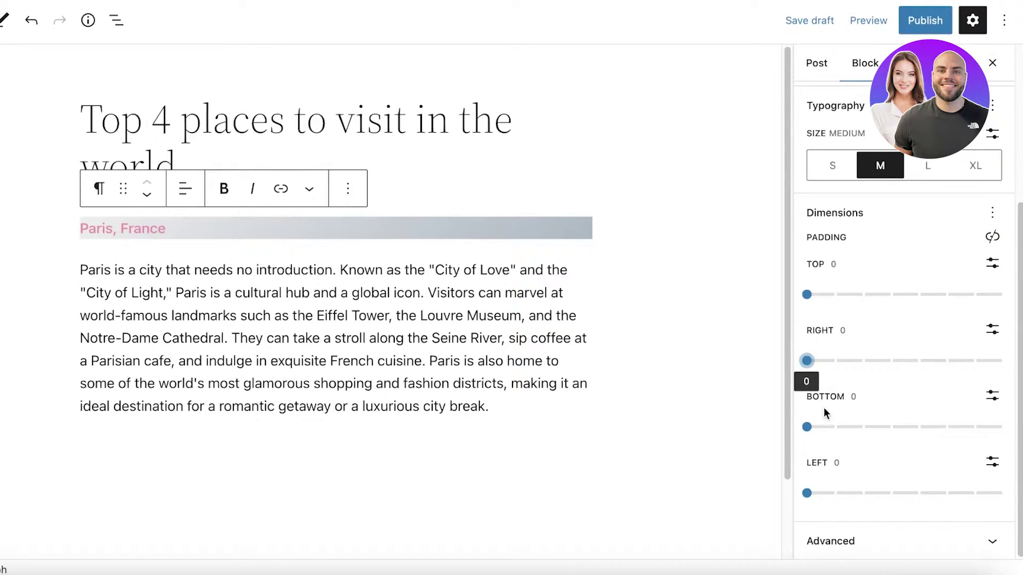
left_click_drag(807, 493, 861, 494)
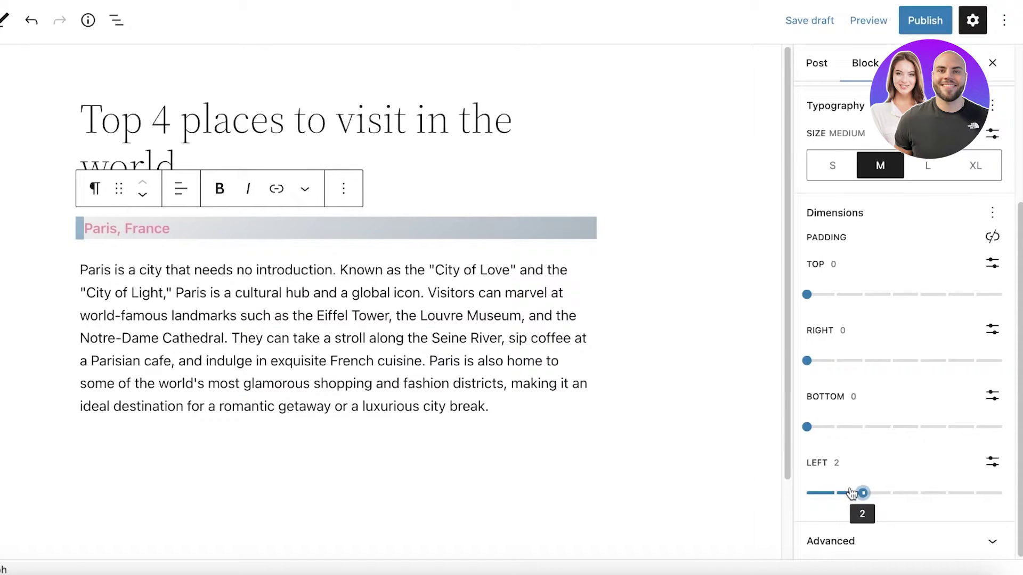
left_click(746, 429)
scroll(563, 261, "down", 1)
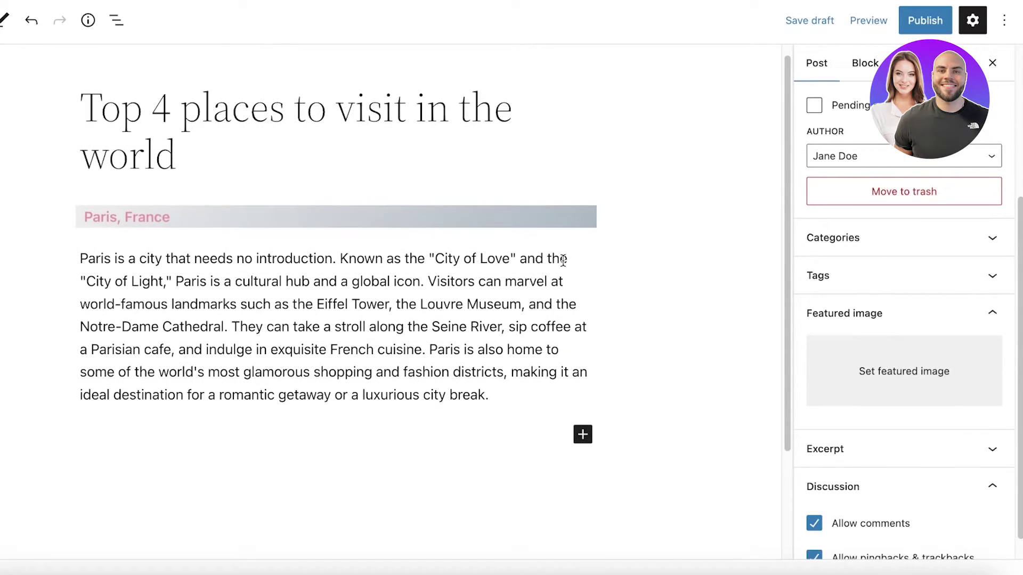
Select the Paris description paragraph and give it a gradient background.
left_click(529, 214)
left_click(727, 180)
left_click(401, 300)
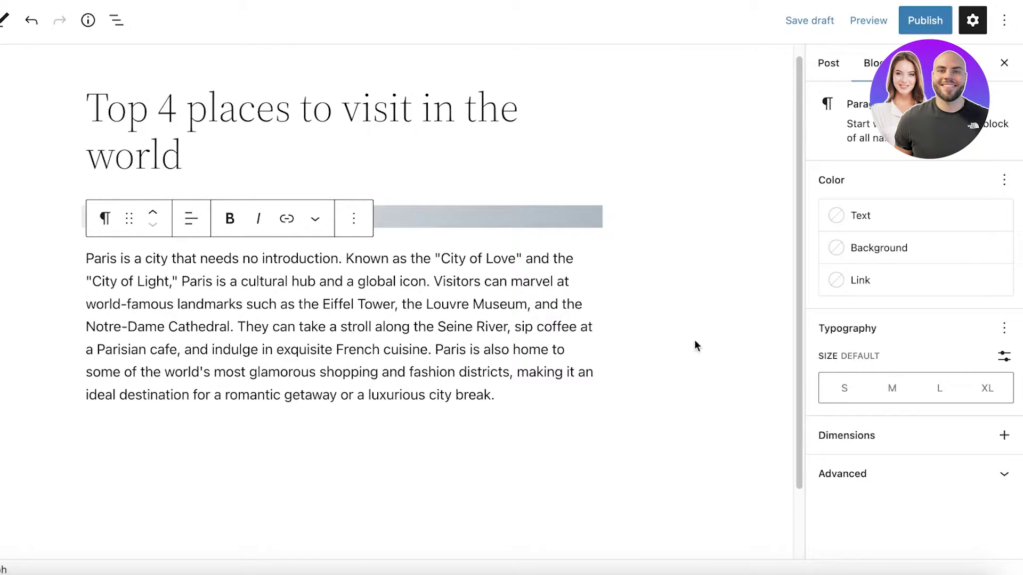
left_click(855, 246)
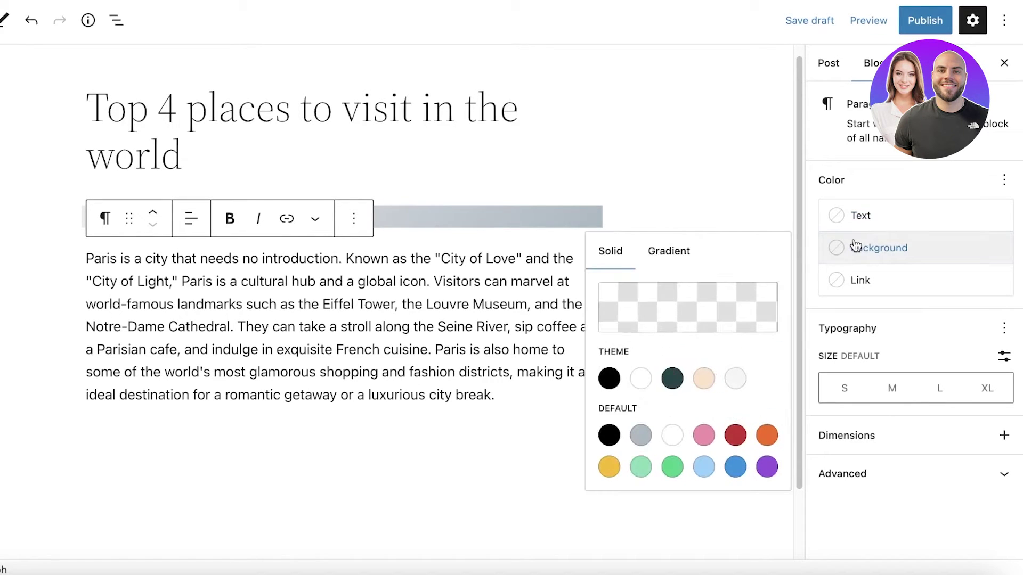
left_click(704, 436)
left_click(696, 256)
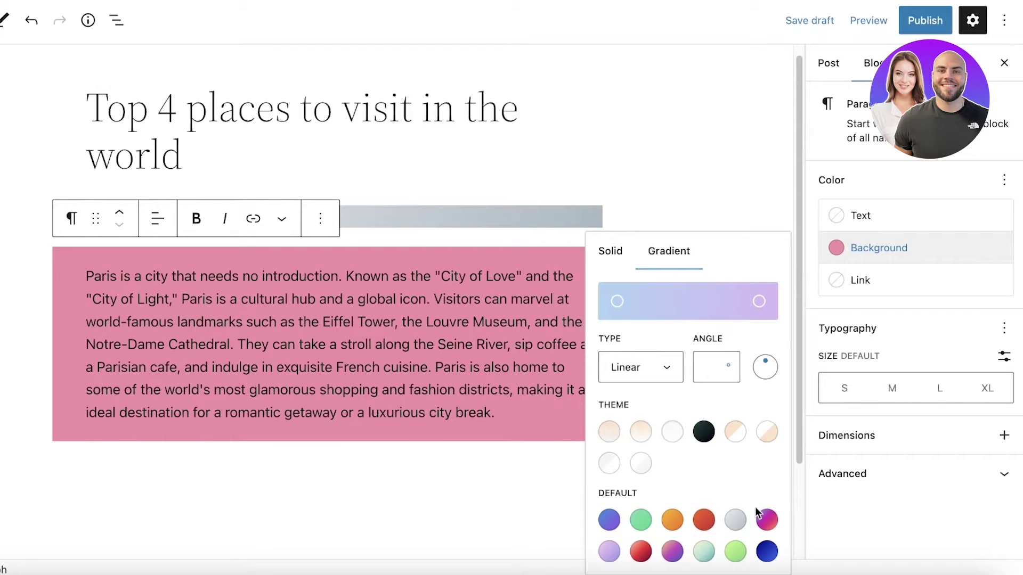
left_click(767, 522)
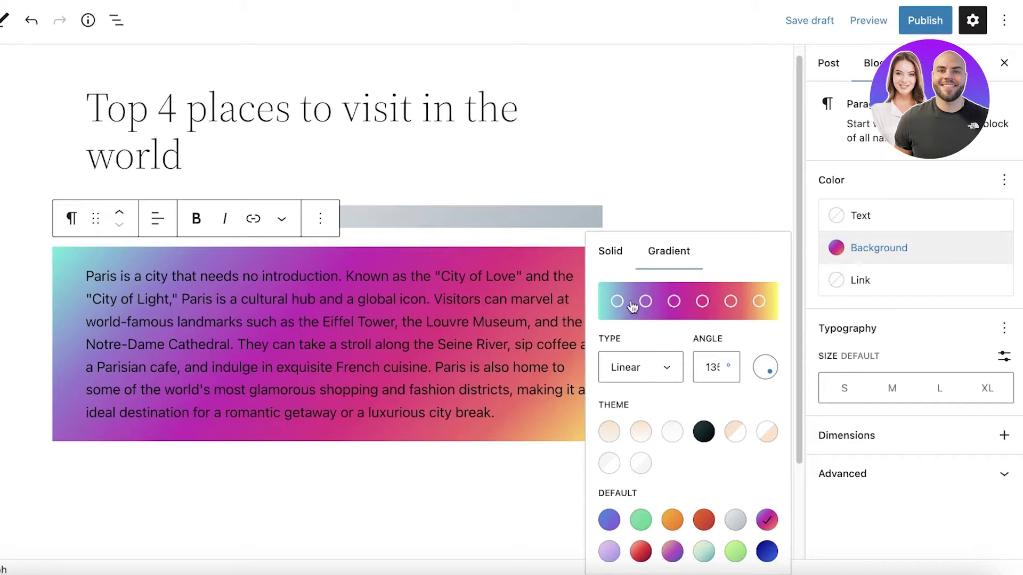
Try the peach, light gray and pink gradient presets, then settle on lavender.
left_click(735, 431)
left_click(766, 431)
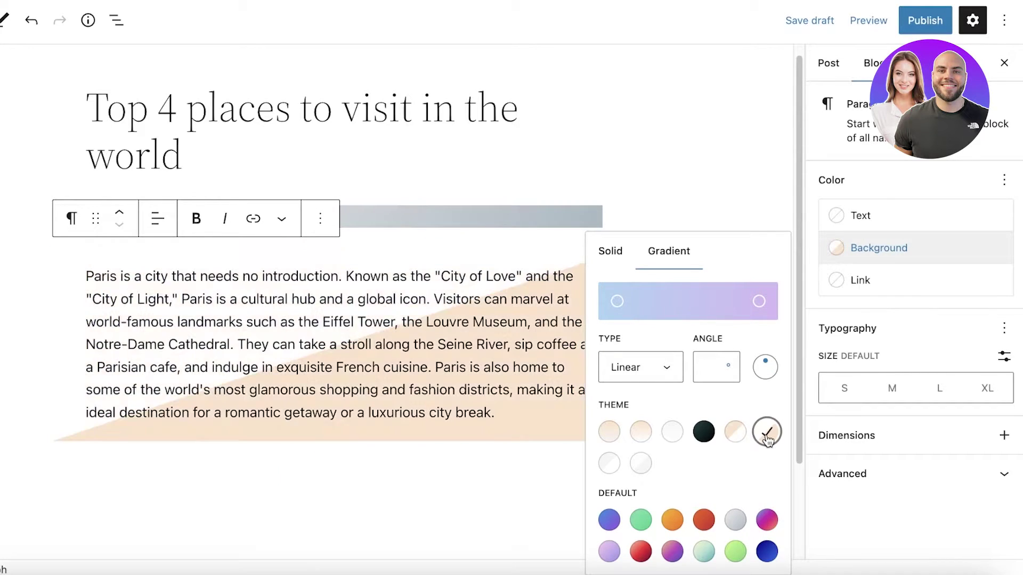
left_click(735, 519)
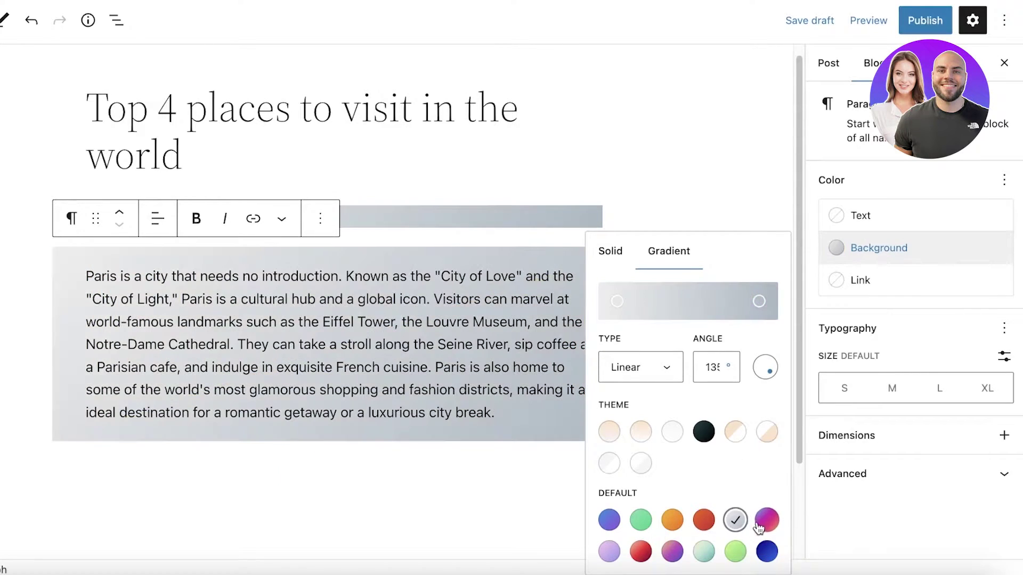
left_click(767, 519)
left_click(735, 520)
left_click(609, 552)
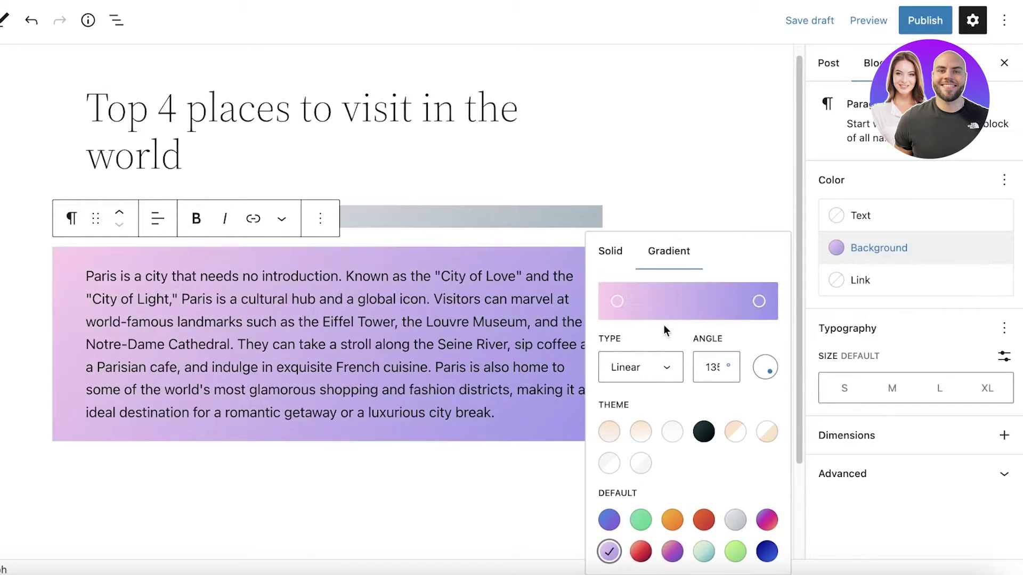
Change the gradient's starting colour to a very pale pink.
left_click(619, 303)
left_click(624, 301)
left_click(610, 301)
left_click_drag(661, 192, 671, 192)
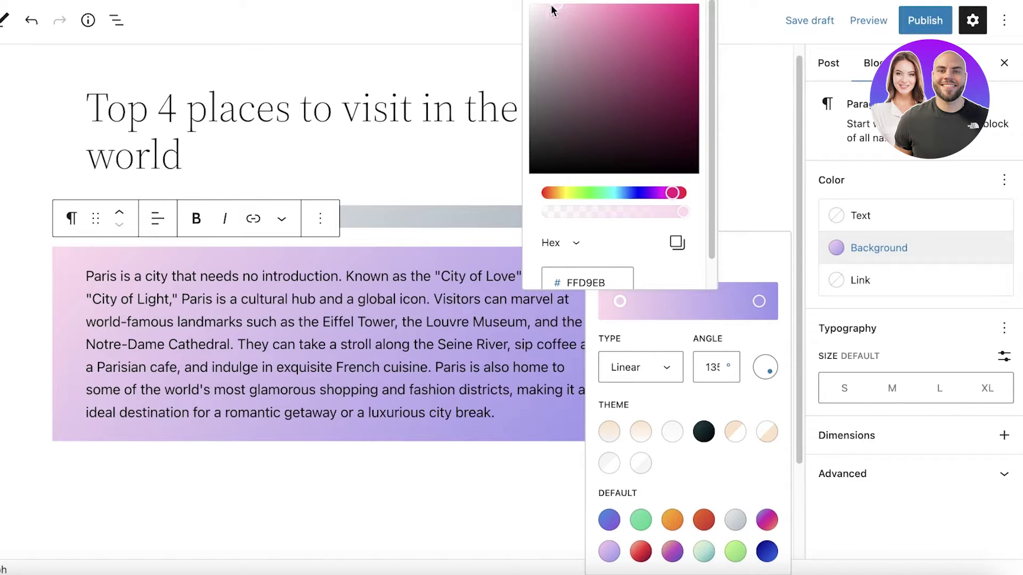
left_click_drag(552, 9, 545, 7)
left_click(729, 303)
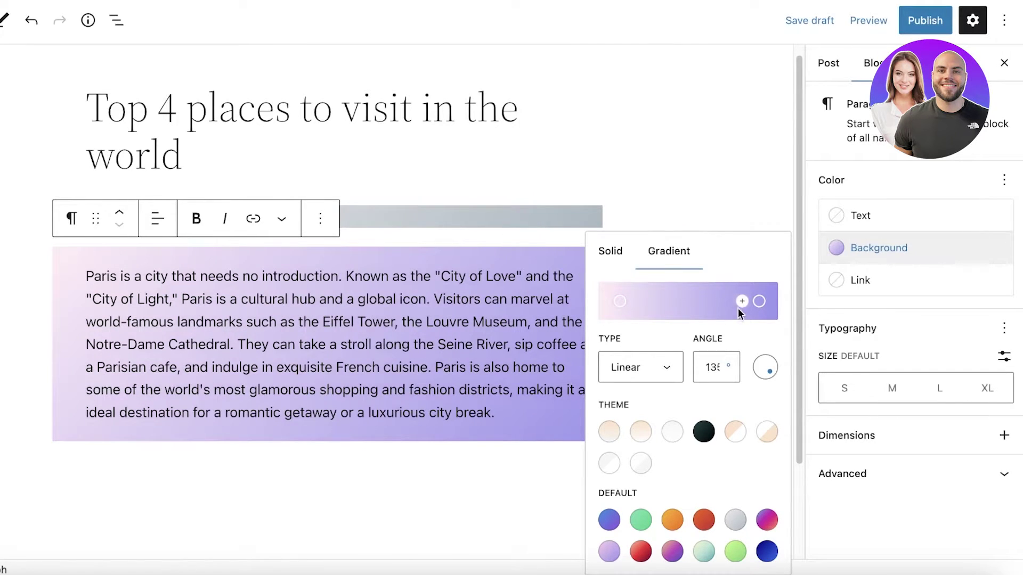
Add a soft pink middle colour stop to the gradient.
left_click(667, 302)
left_click(715, 194)
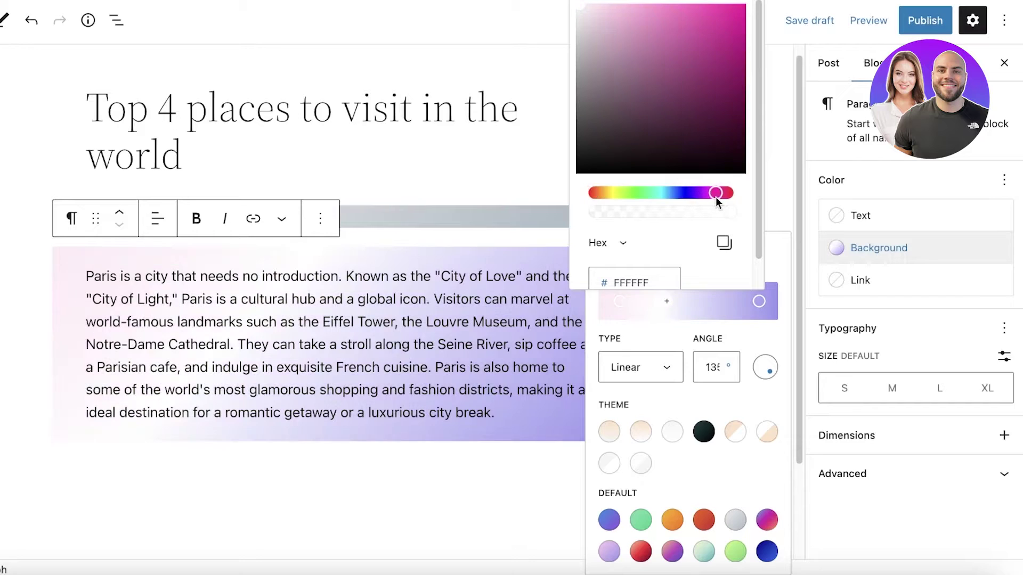
left_click_drag(638, 24, 626, 4)
left_click(714, 193)
left_click(778, 167)
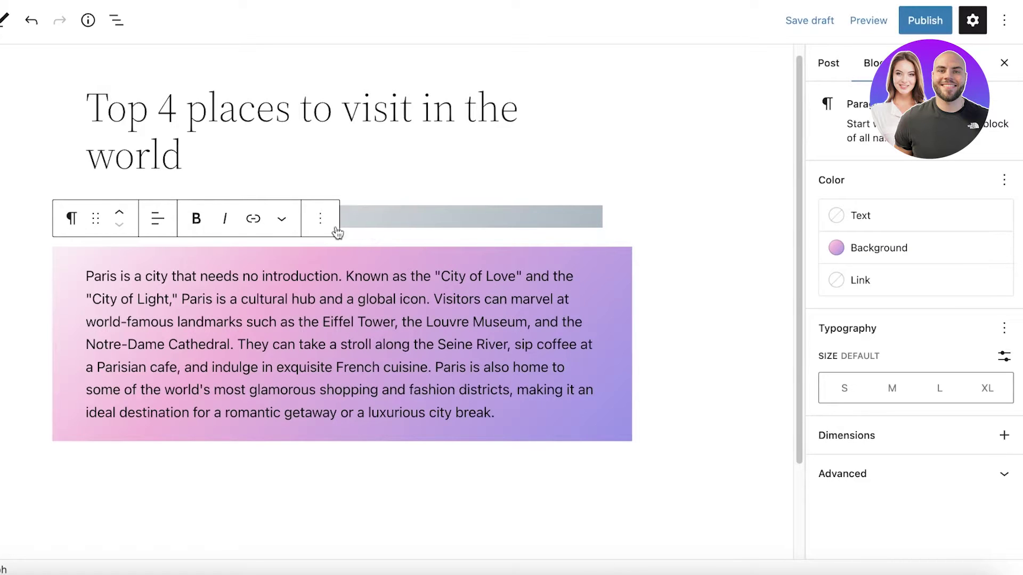
Change the gradient's ending colour to a deep magenta.
left_click(840, 248)
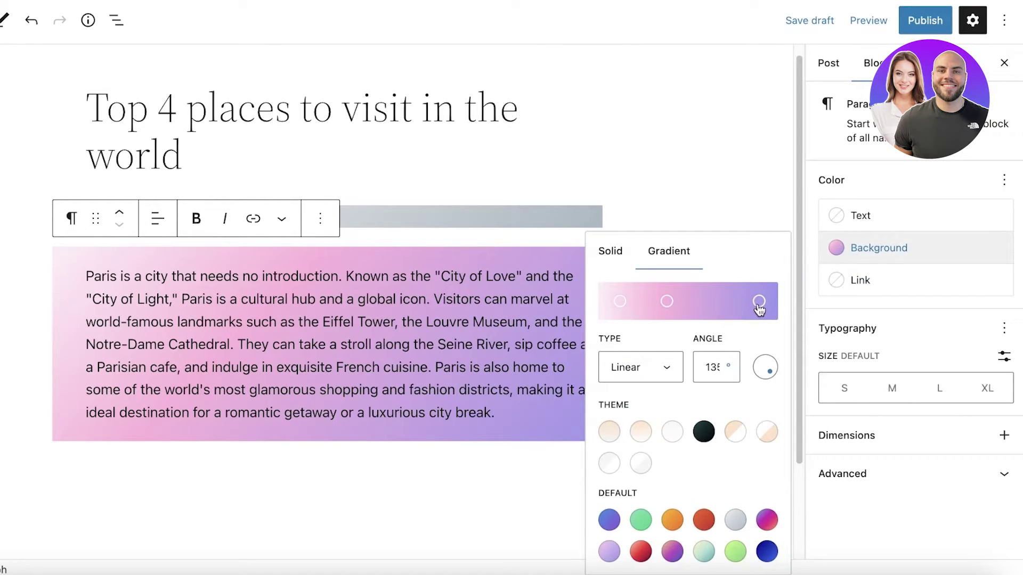
left_click(759, 301)
left_click_drag(792, 194, 808, 197)
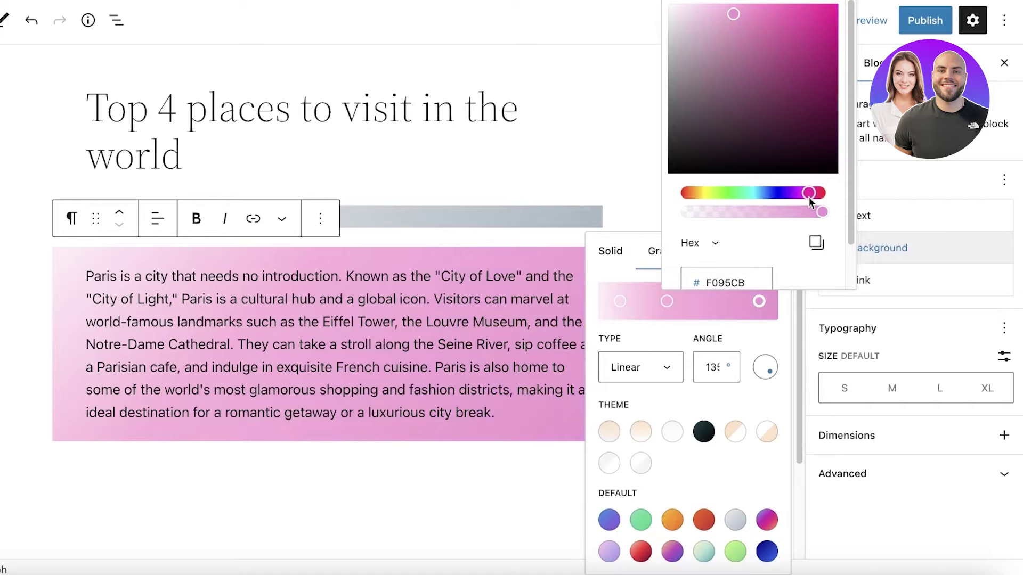
left_click_drag(751, 22, 779, 28)
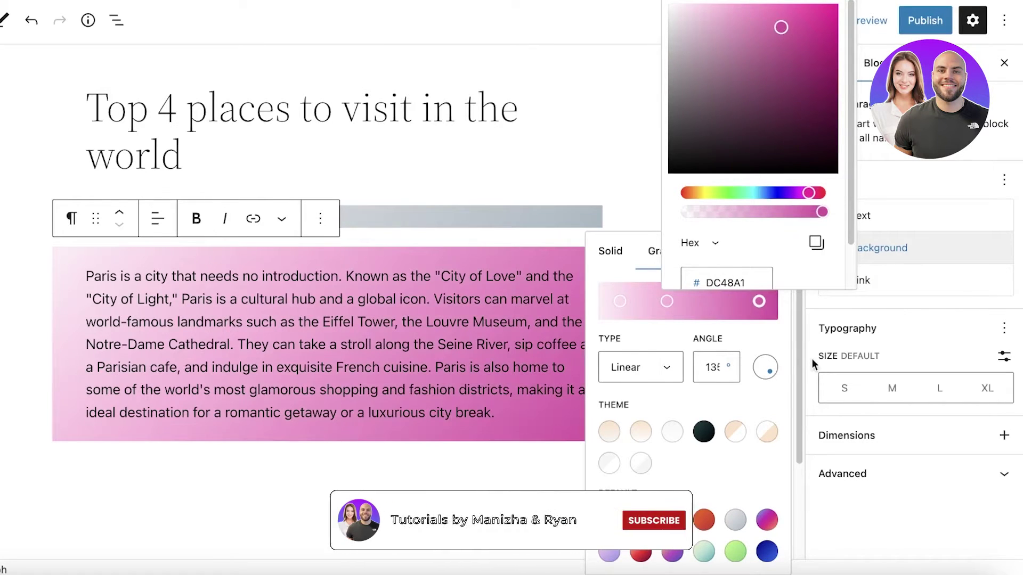
left_click(597, 169)
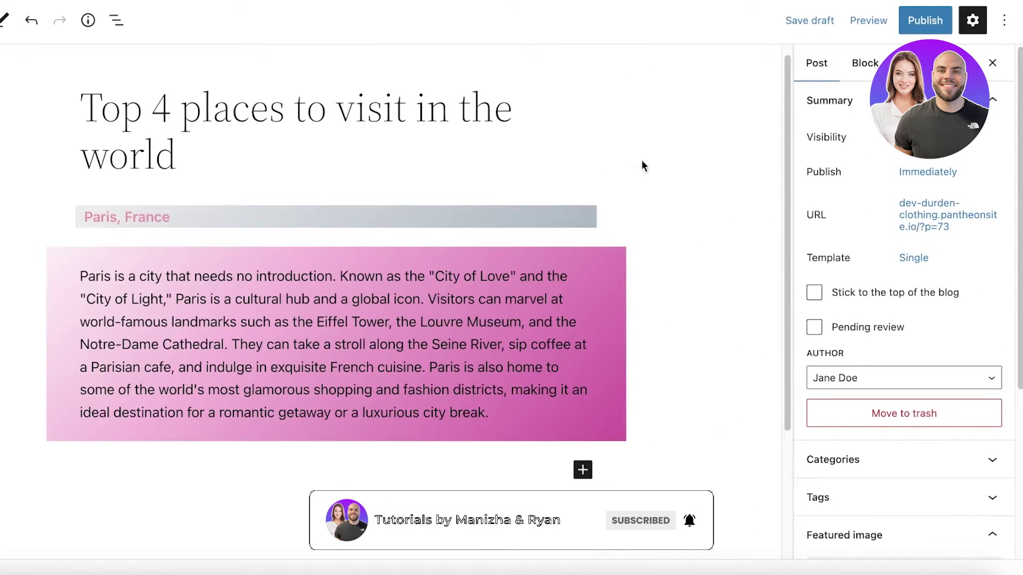
Select the Paris, France heading bar and open its three-dot block Options menu.
scroll(577, 110, "down", 3)
scroll(621, 119, "up", 3)
scroll(621, 119, "down", 3)
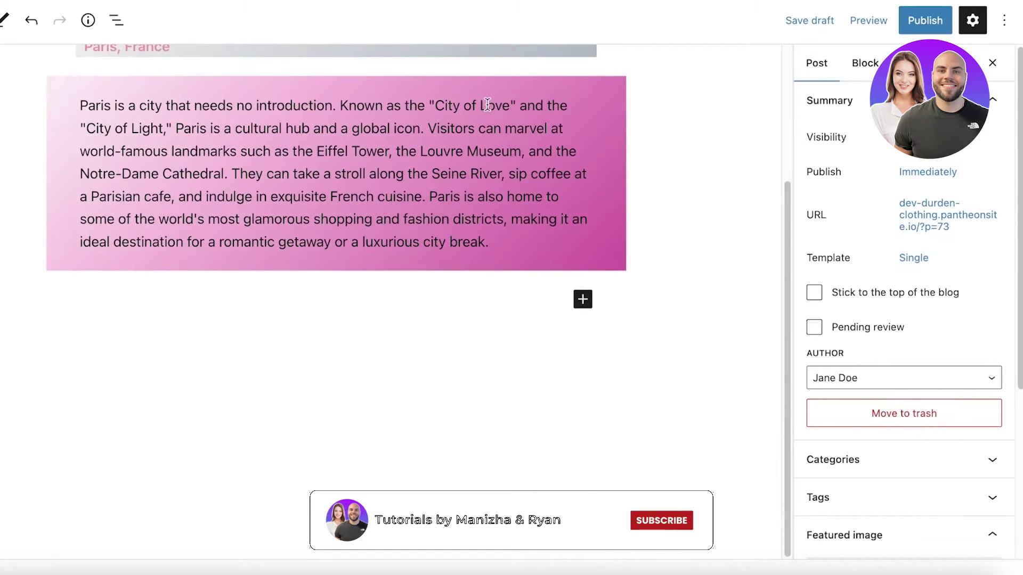
scroll(497, 128, "up", 3)
left_click(508, 228)
scroll(538, 178, "down", 1)
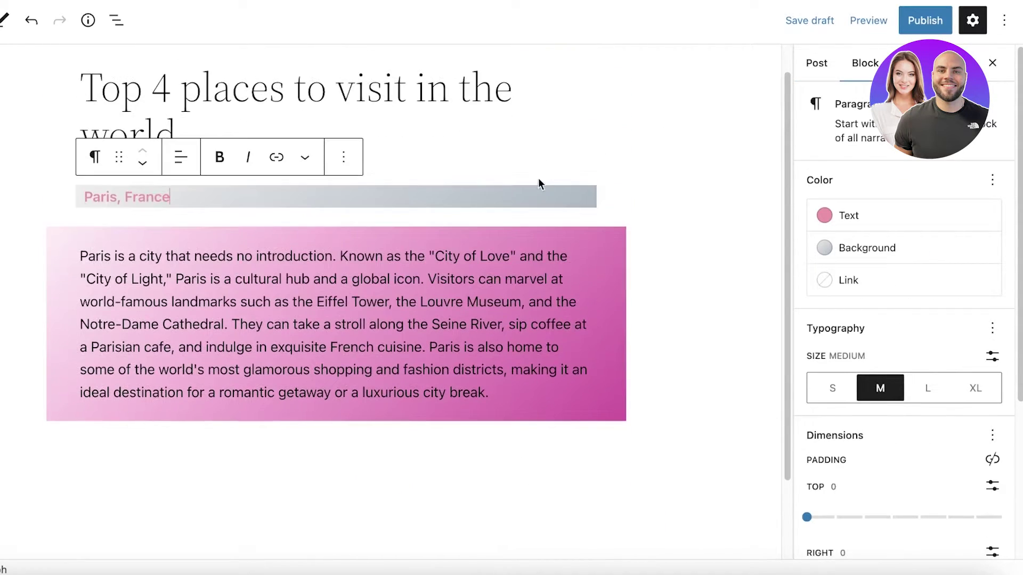
key("Up")
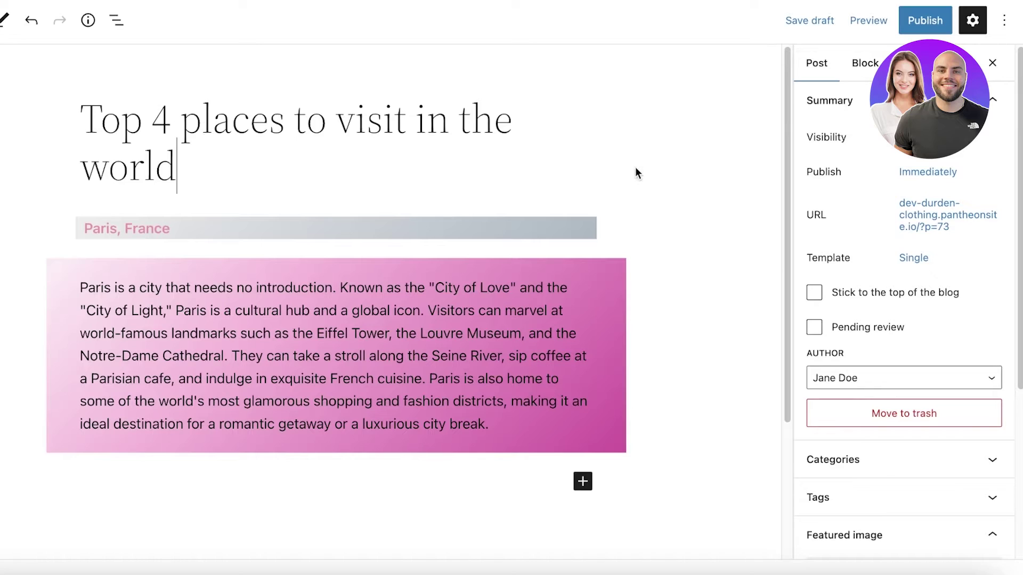
left_click(549, 223)
left_click(613, 229)
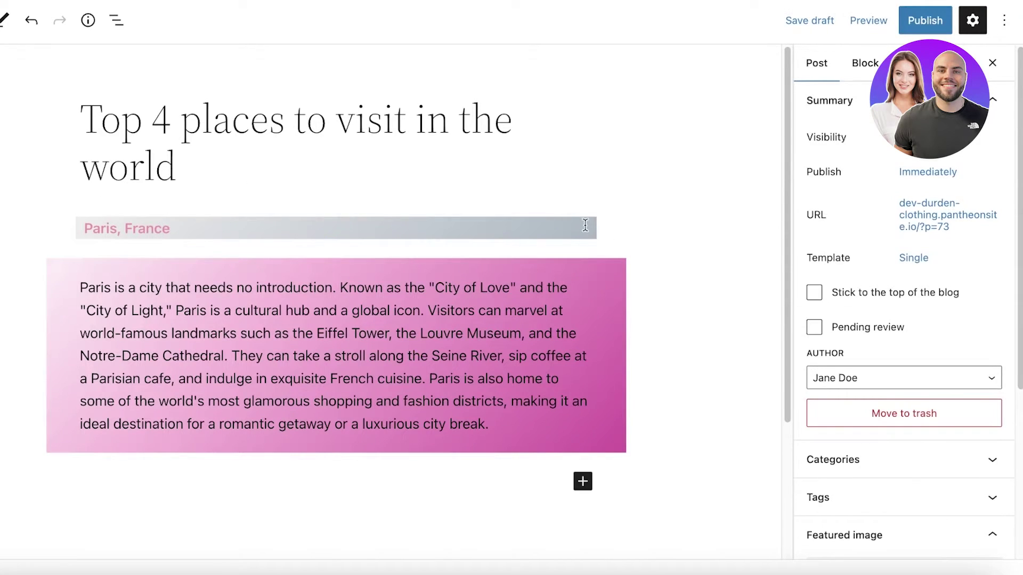
left_click(509, 229)
scroll(676, 213, "down", 3)
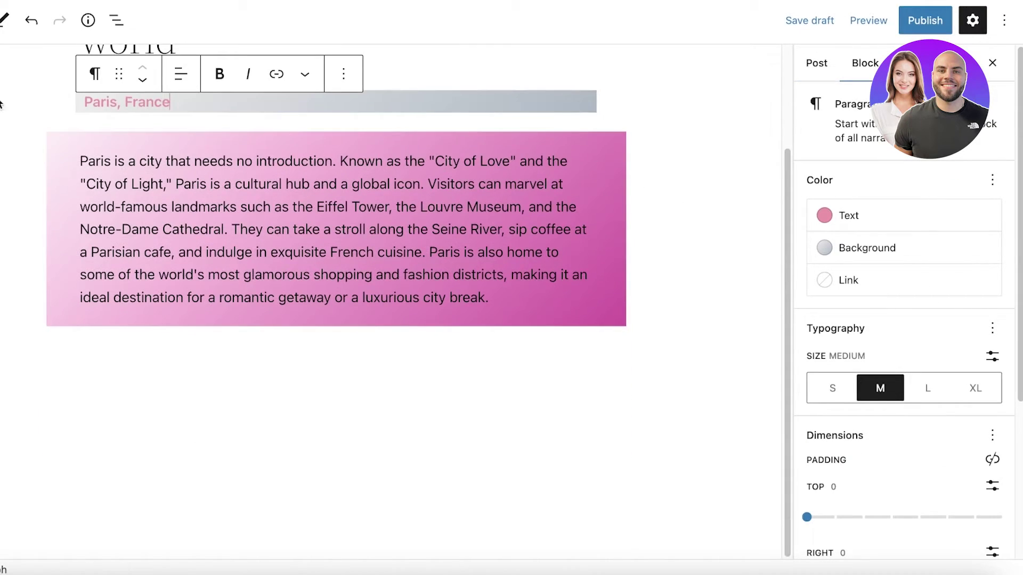
scroll(116, 118, "up", 1)
left_click(339, 106)
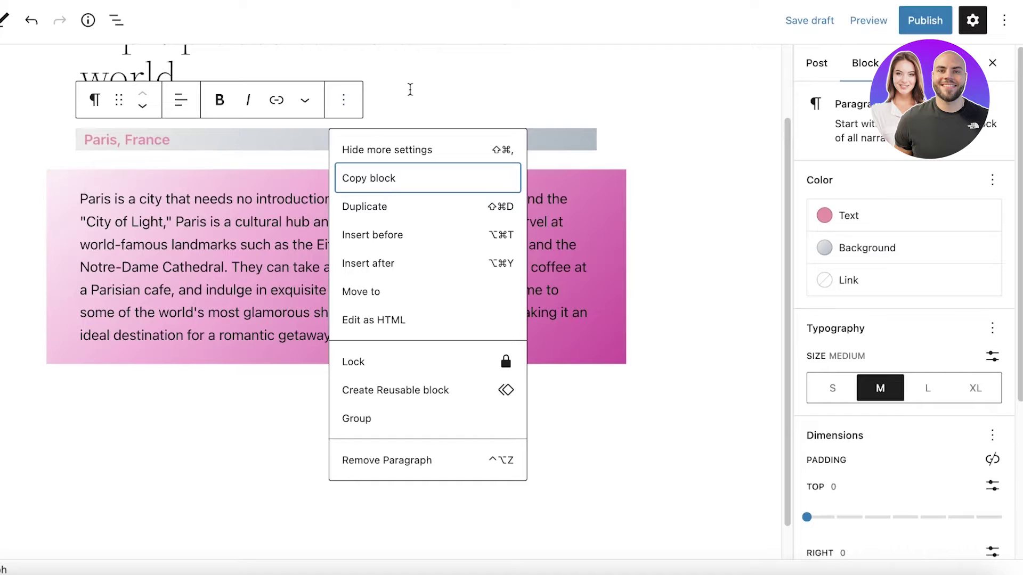
Duplicate the Paris, France block and delete the text from the copy.
left_click(403, 211)
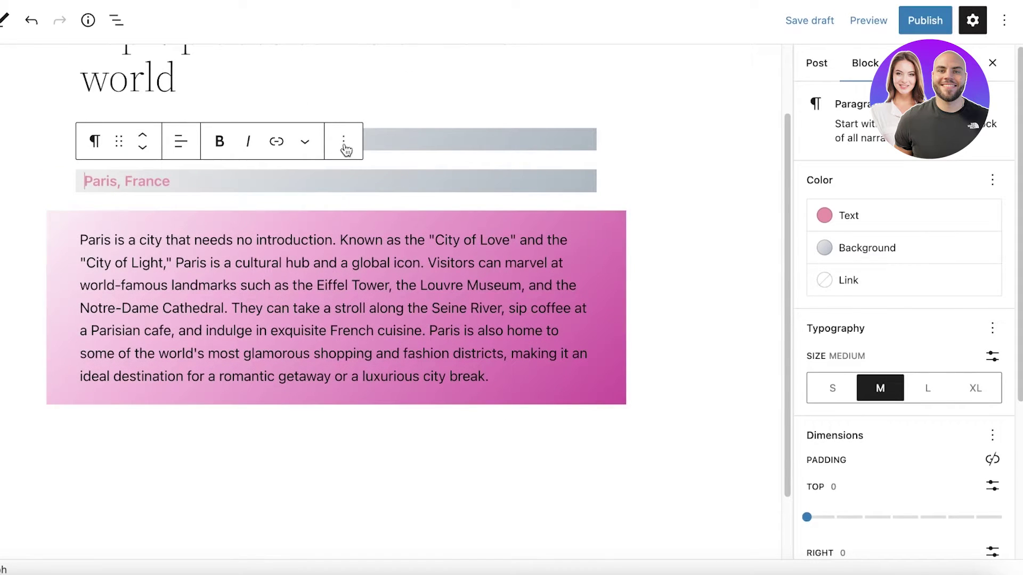
left_click(303, 147)
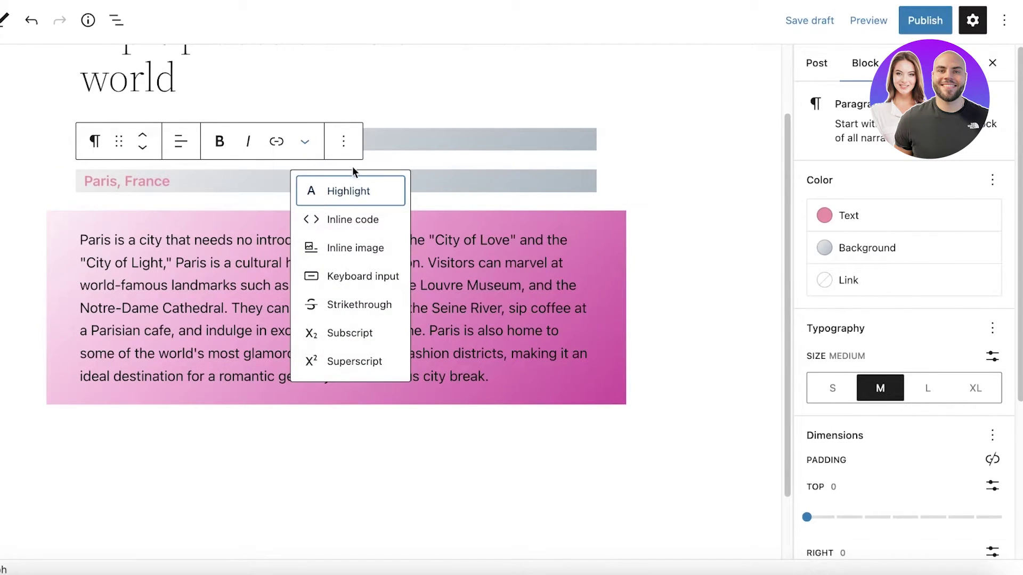
left_click(413, 162)
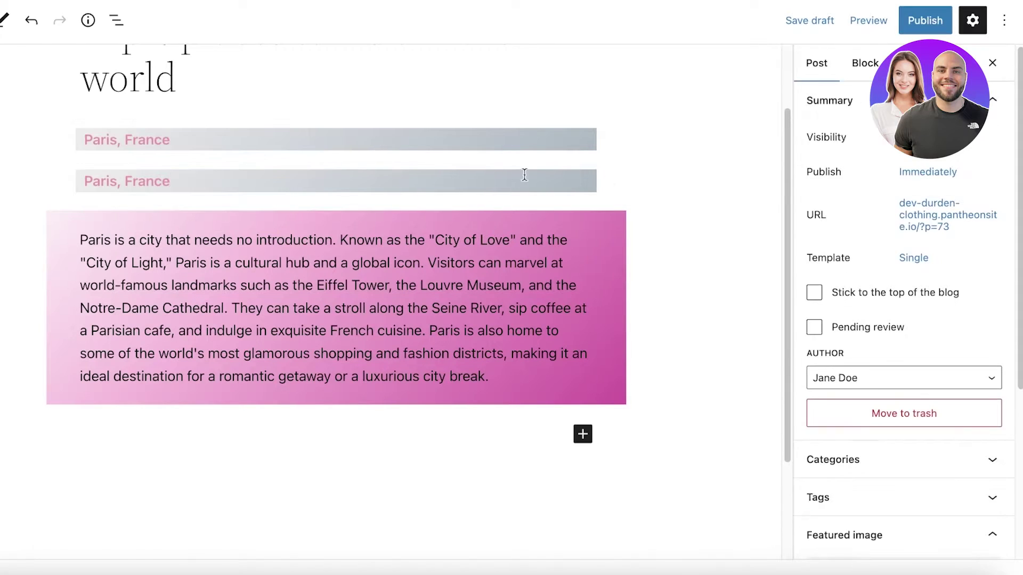
left_click(184, 181)
triple_click(142, 182)
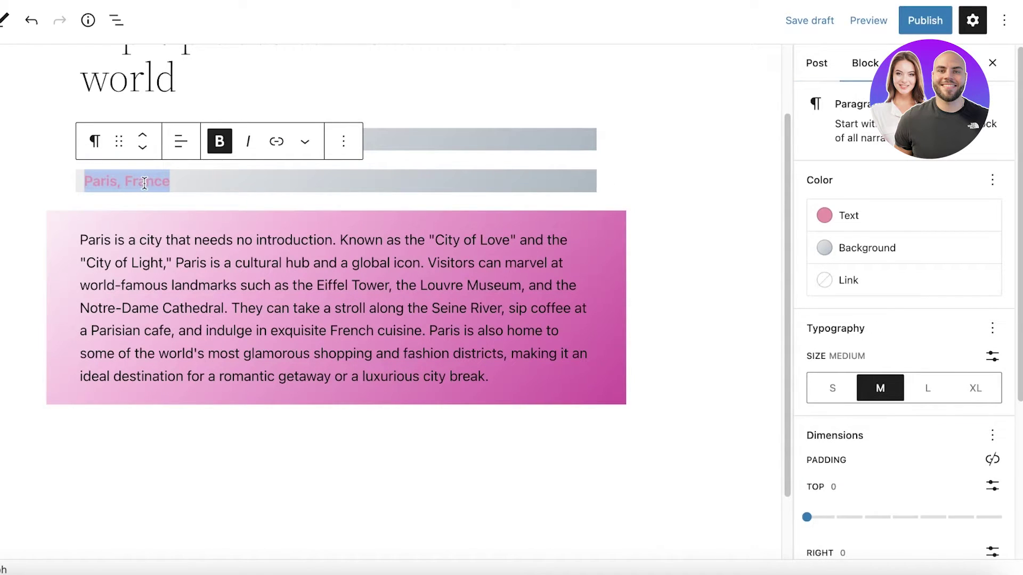
key("BackSpace")
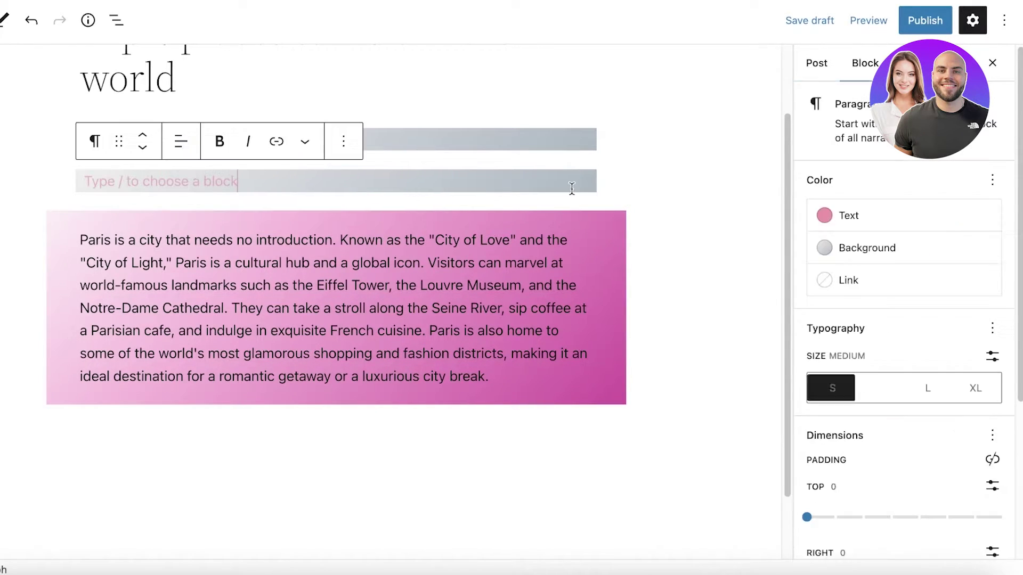
Remove the empty duplicate block with Remove Paragraph from its Options menu.
scroll(672, 245, "down", 3)
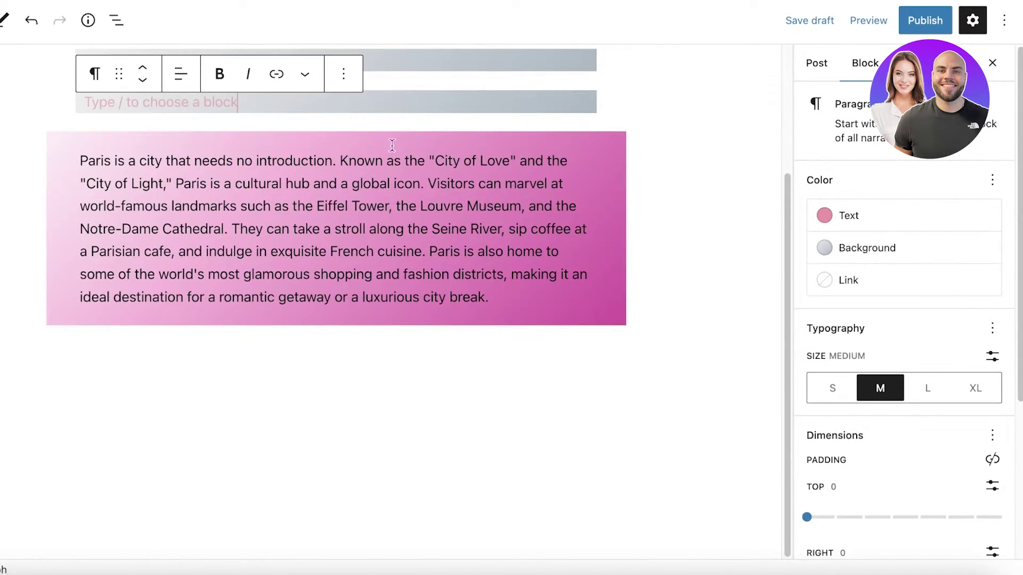
left_click(344, 80)
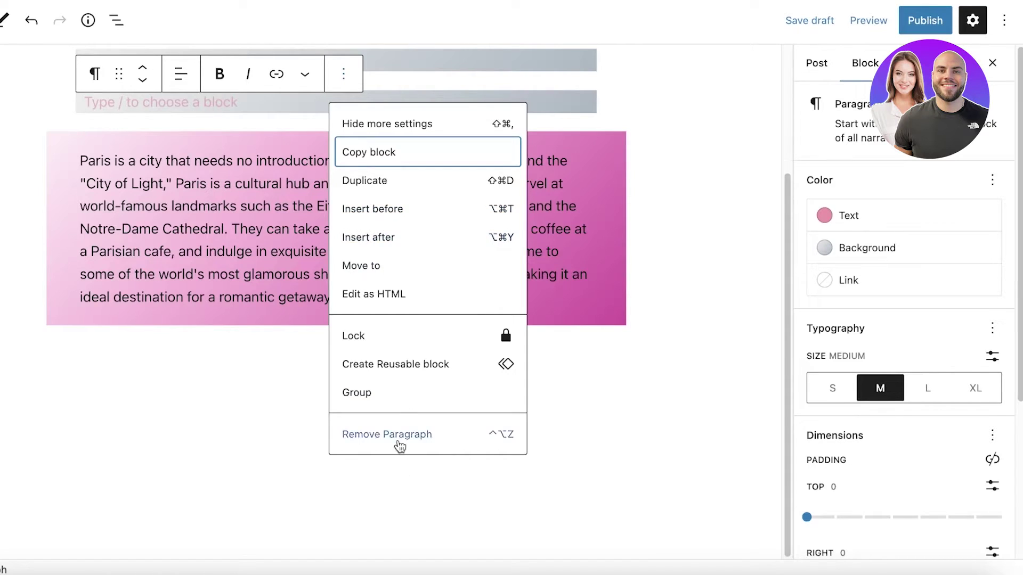
left_click(399, 441)
scroll(577, 205, "up", 3)
left_click(578, 206)
scroll(578, 319, "down", 4)
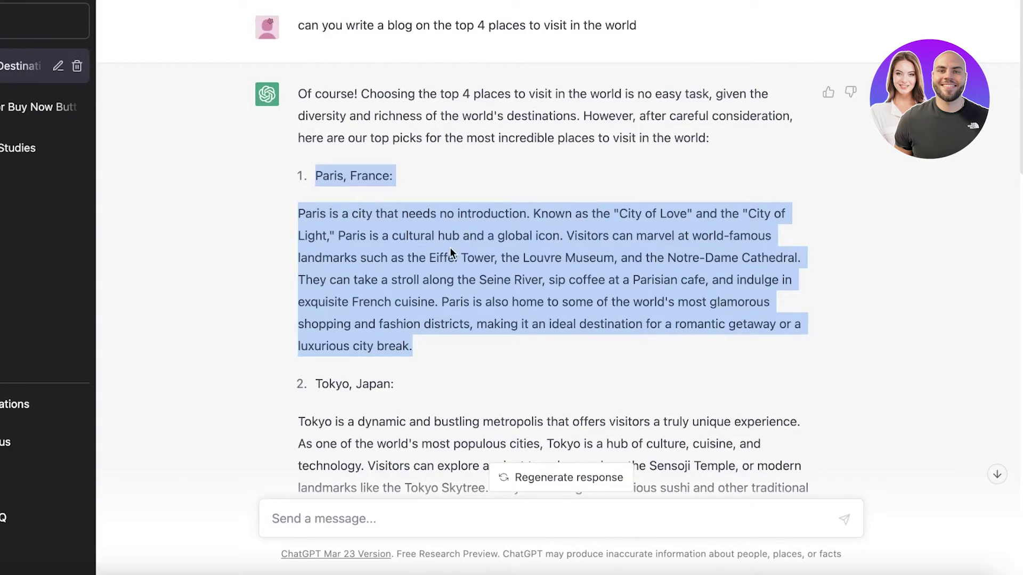
Switch the settings sidebar from Post to the Block tab for the current block.
left_click(452, 253)
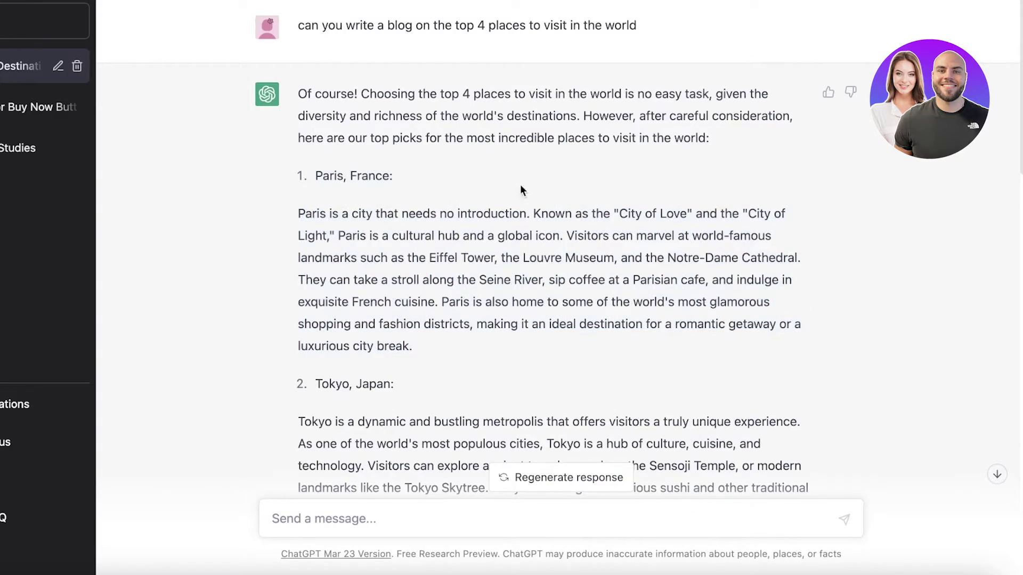
scroll(278, 334, "down", 1)
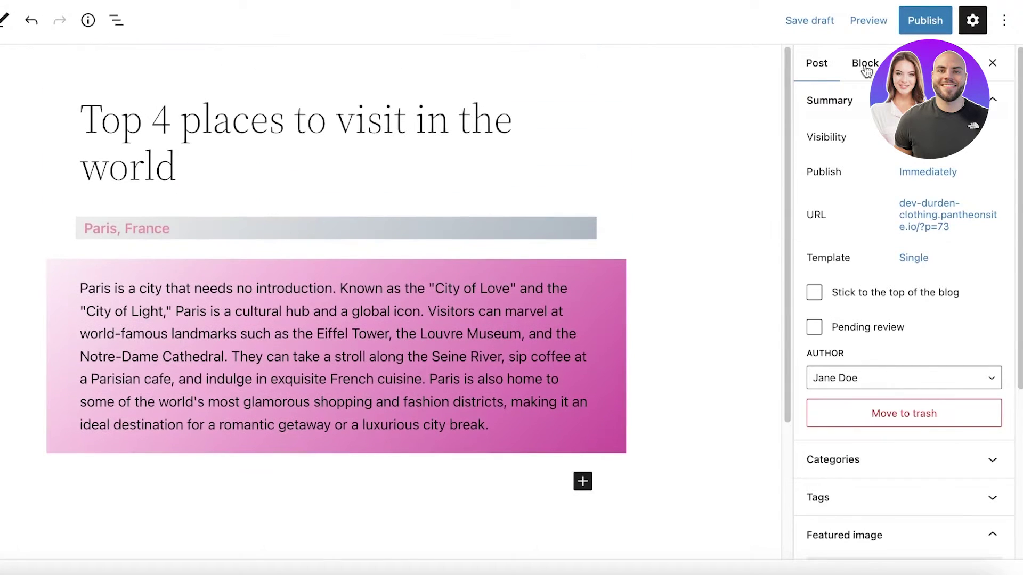
left_click(874, 62)
scroll(693, 341, "down", 4)
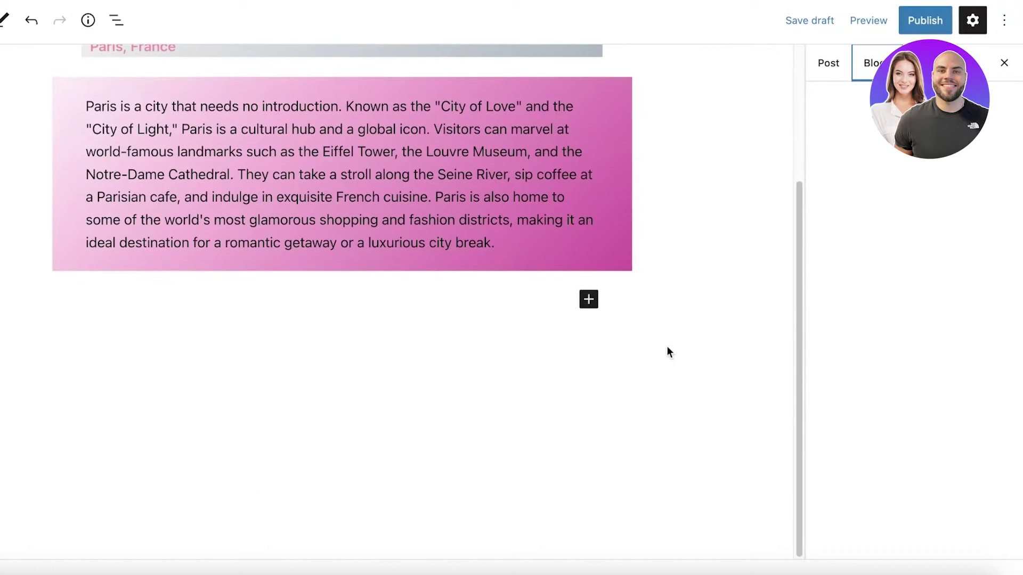
scroll(585, 307, "up", 3)
scroll(584, 320, "down", 1)
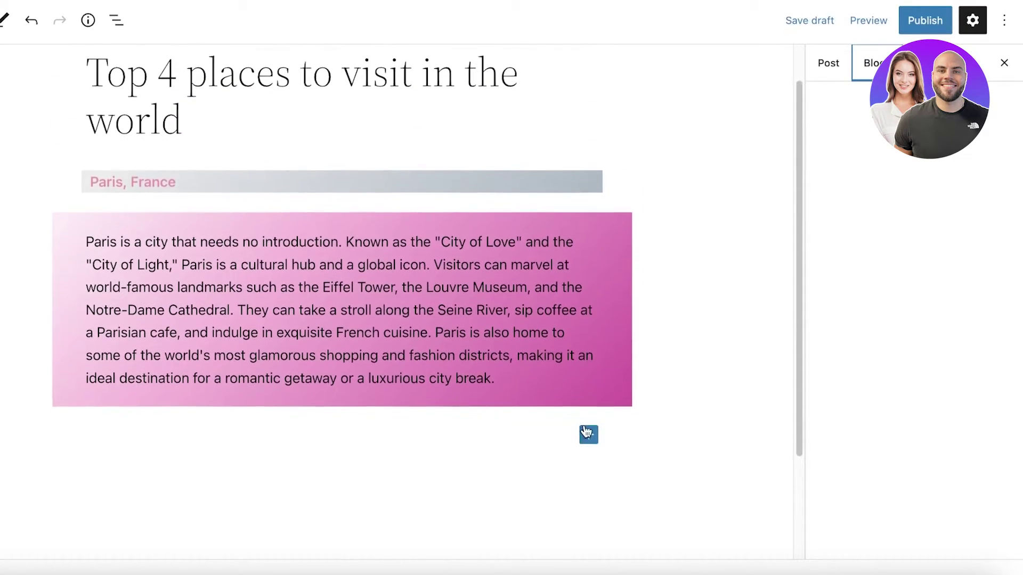
left_click(591, 433)
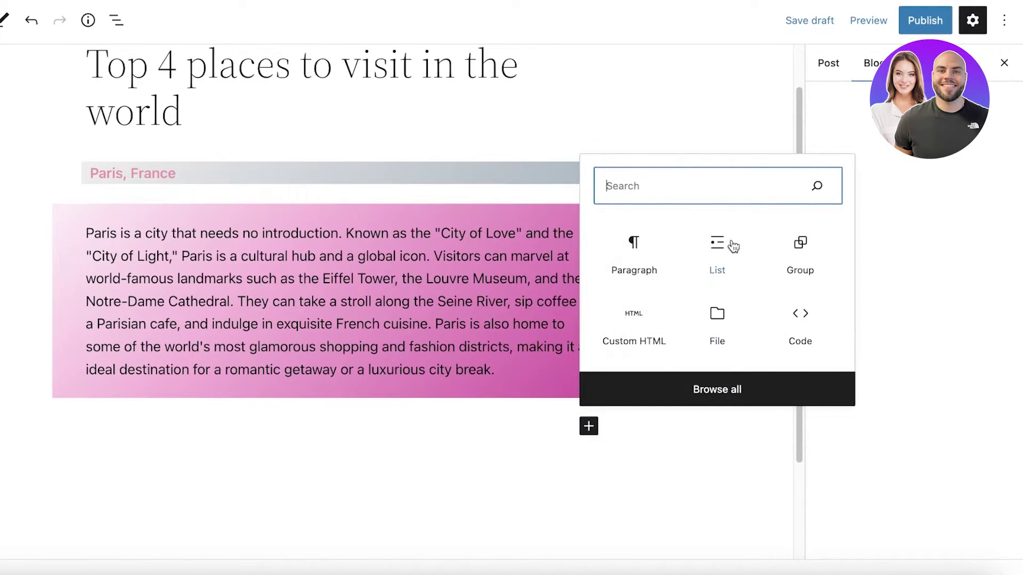
left_click(693, 404)
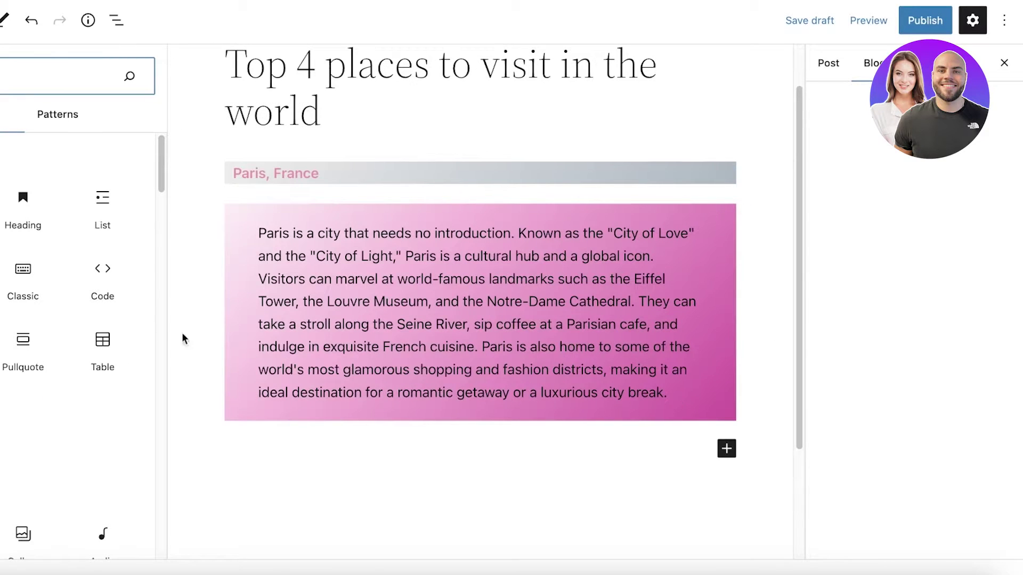
mouse_move(44, 419)
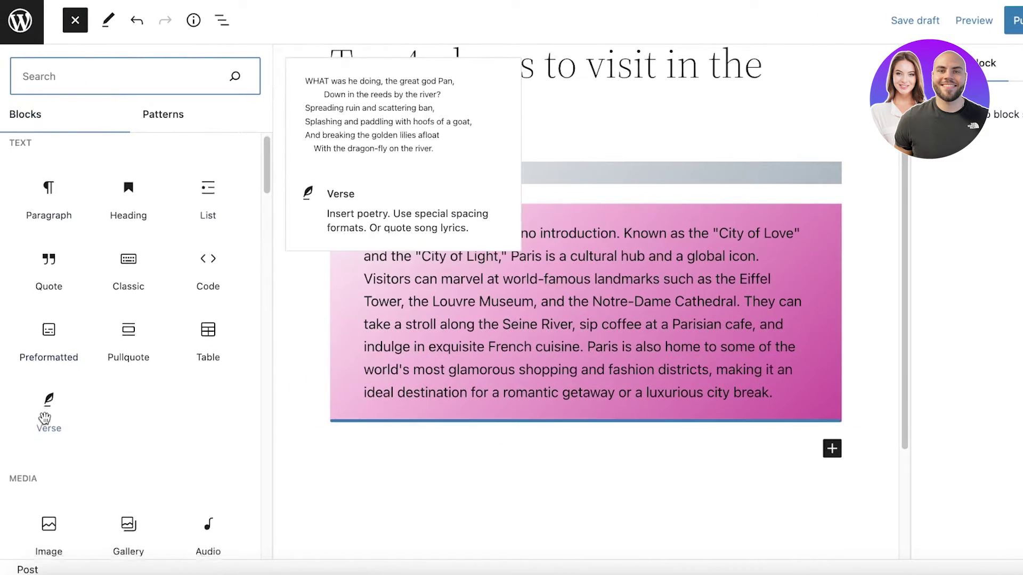
scroll(87, 320, "down", 20)
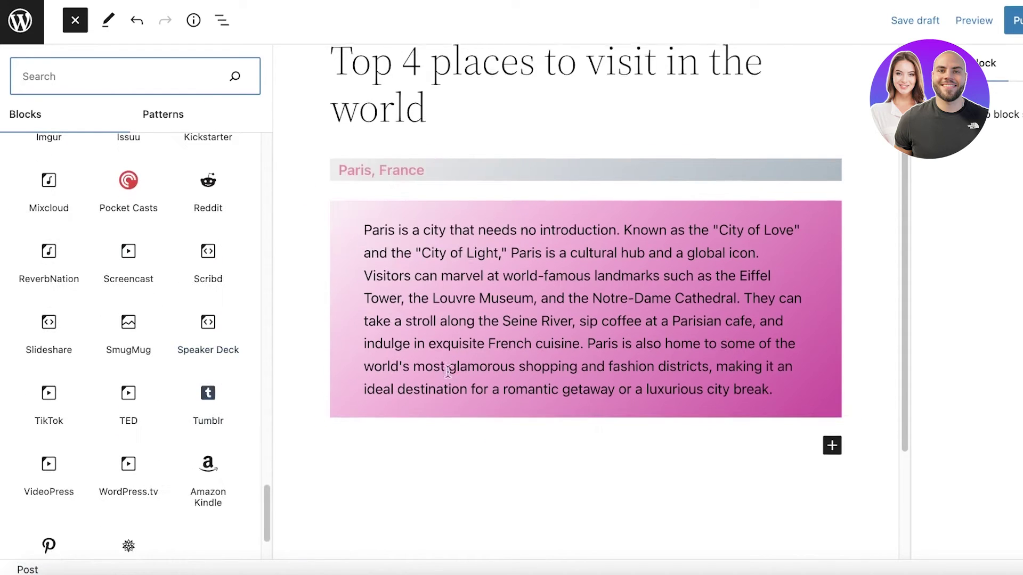
scroll(448, 372, "down", 3)
scroll(183, 308, "up", 20)
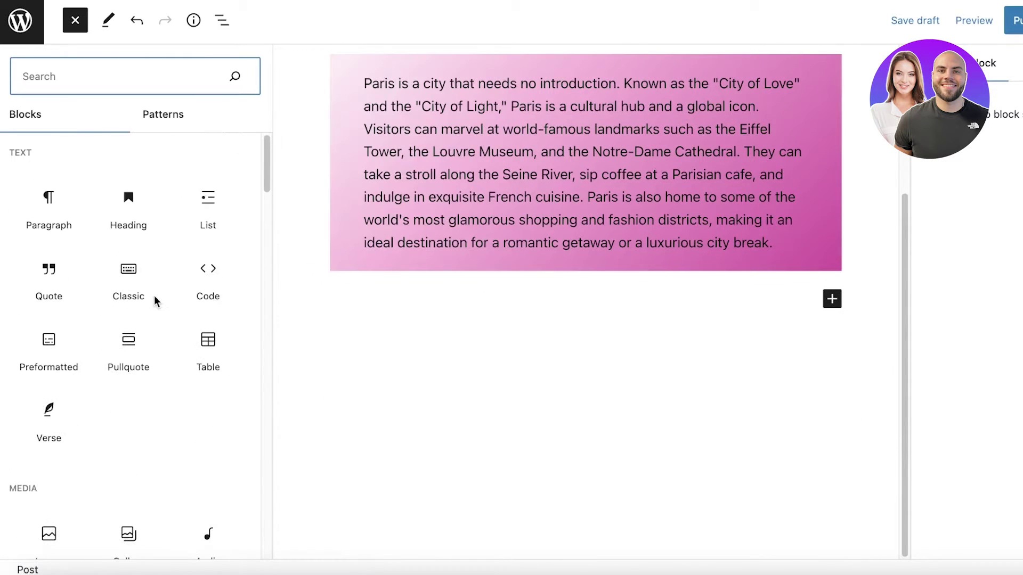
mouse_move(155, 228)
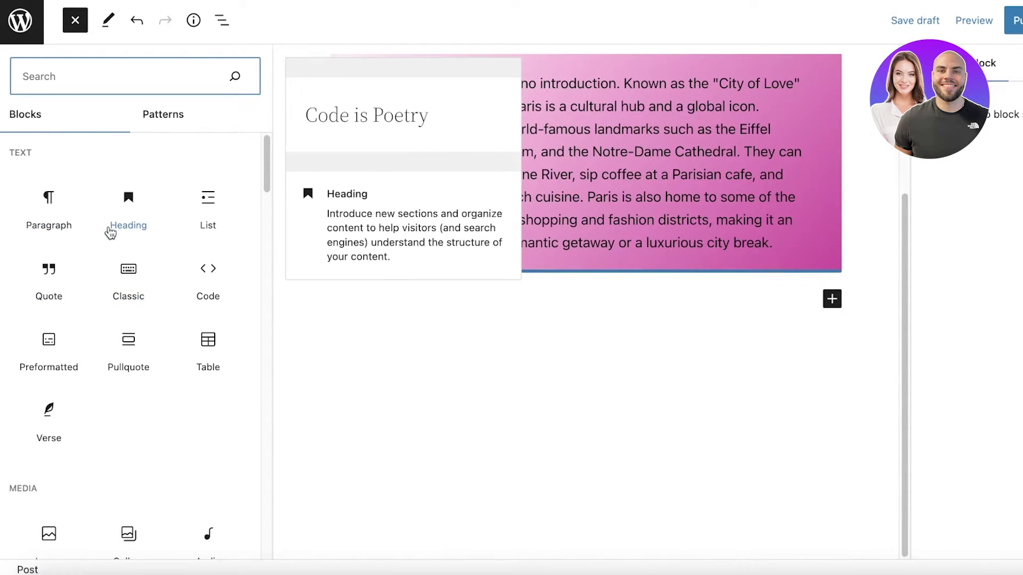
scroll(86, 395, "down", 1)
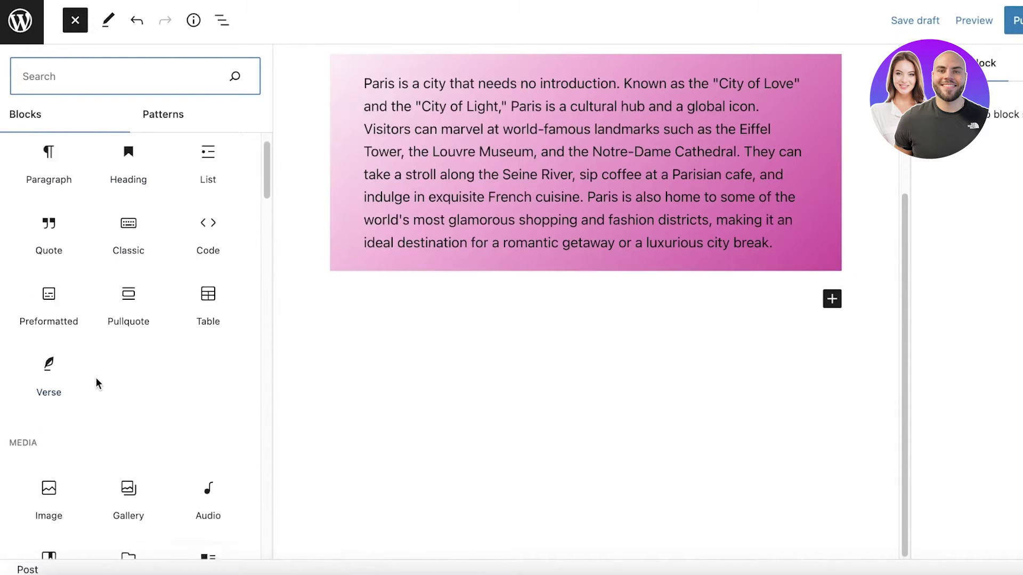
scroll(97, 384, "down", 10)
mouse_move(80, 334)
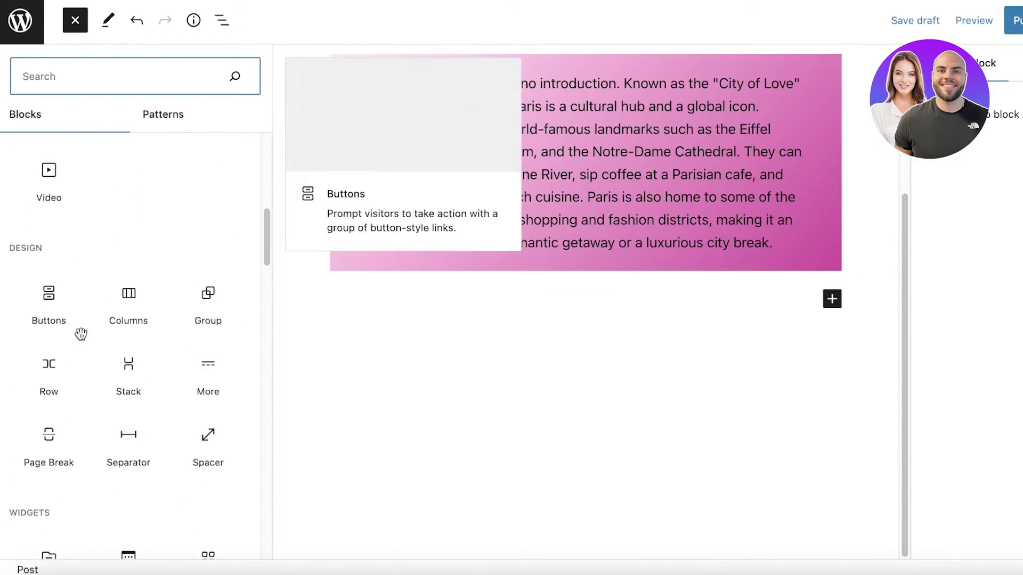
scroll(71, 281, "down", 1)
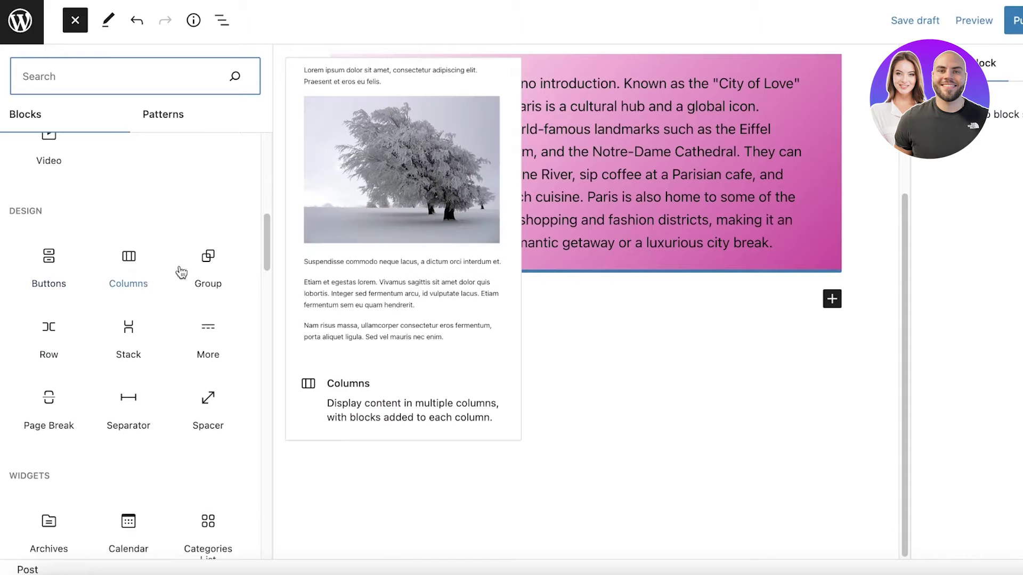
mouse_move(213, 313)
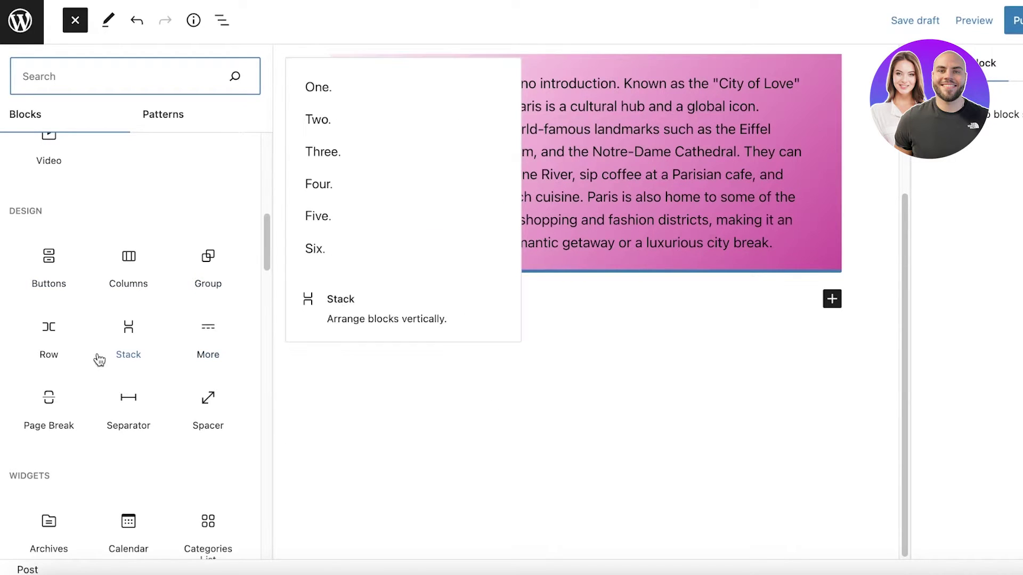
scroll(69, 341, "down", 1)
mouse_move(111, 387)
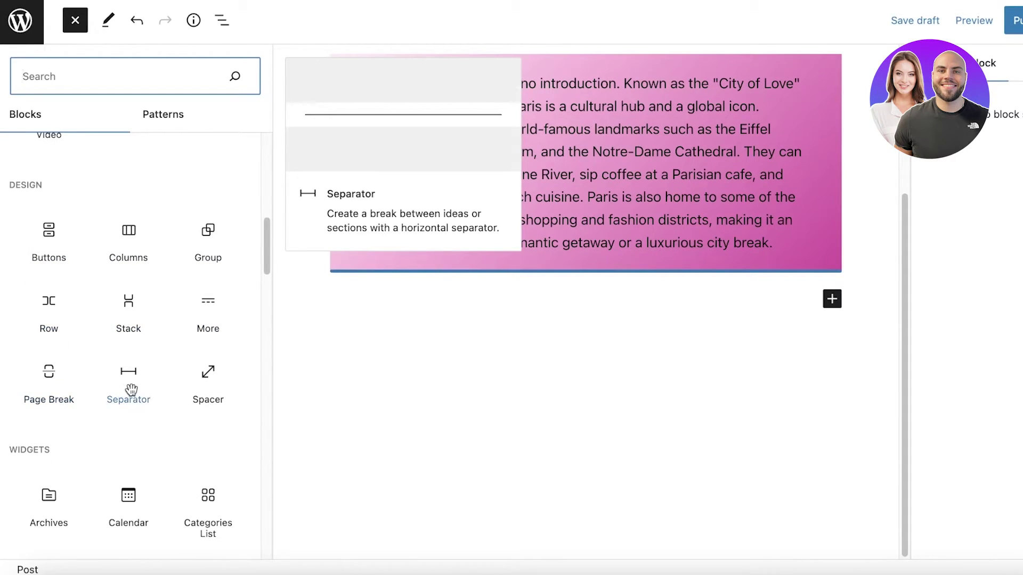
scroll(130, 387, "down", 6)
scroll(12, 320, "down", 3)
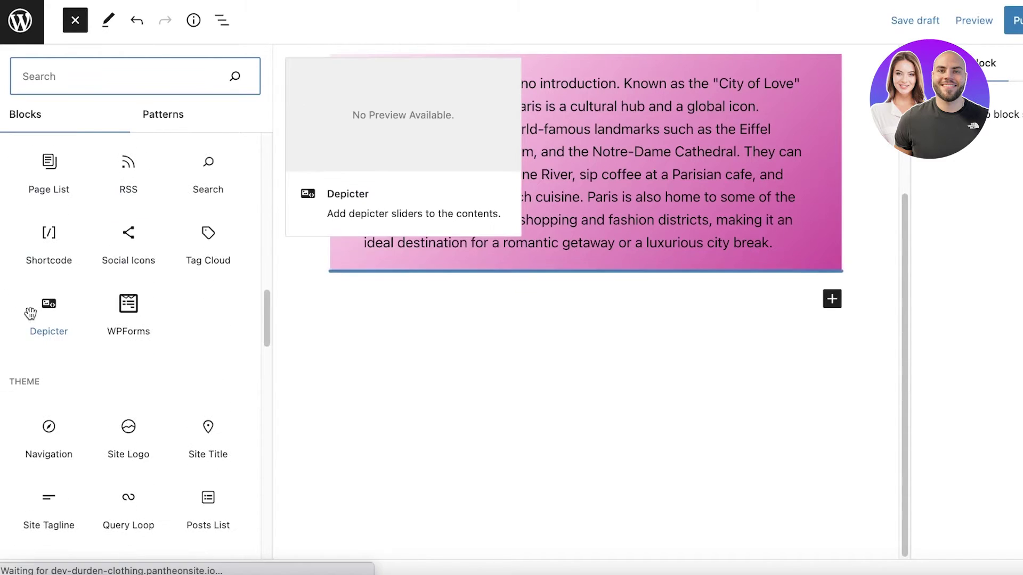
type("space")
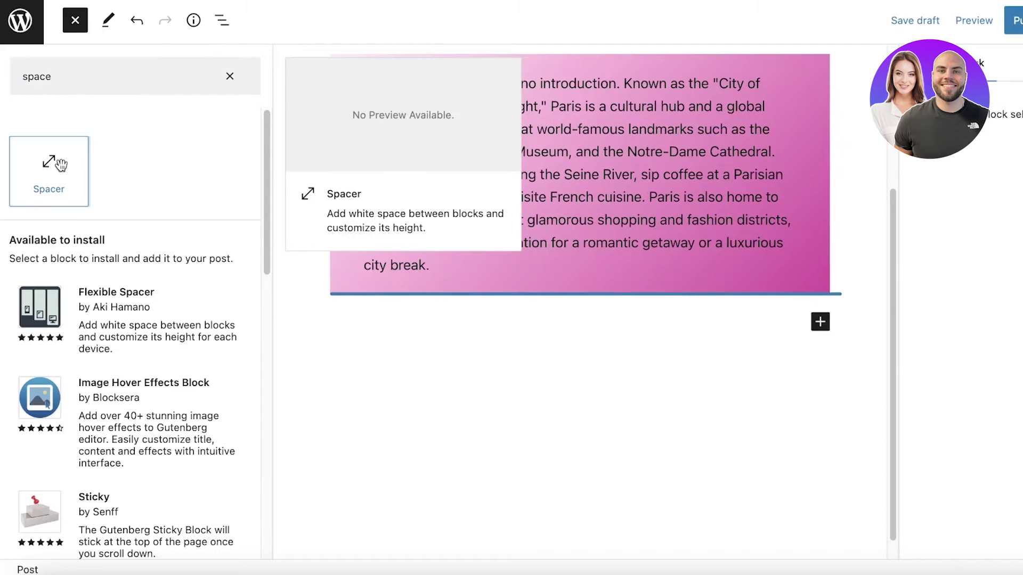
left_click(50, 166)
key("ctrl+z")
Restore the removed spacer, undo it again, and dismiss the quick block inserter.
scroll(769, 302, "up", 3)
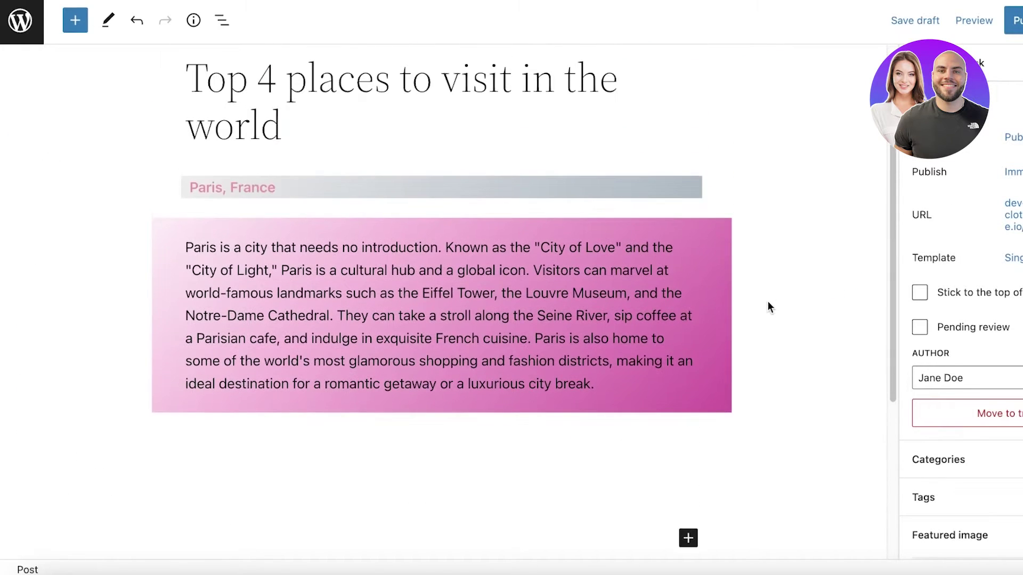
key("ctrl+shift+z")
scroll(482, 456, "down", 2)
key("ctrl+z")
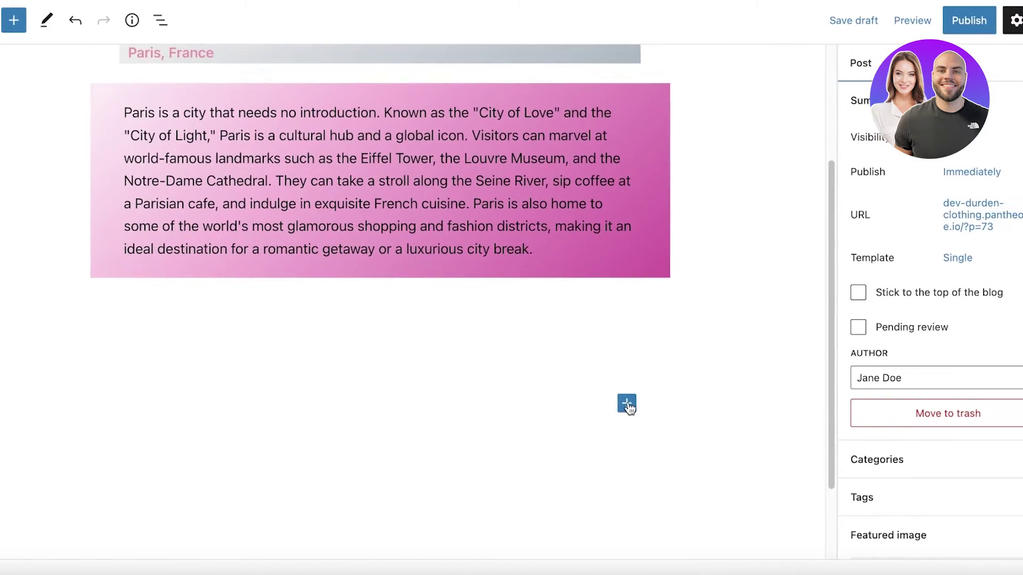
left_click(688, 407)
left_click(531, 481)
Scroll up and down the post to review the Paris section.
scroll(530, 481, "up", 3)
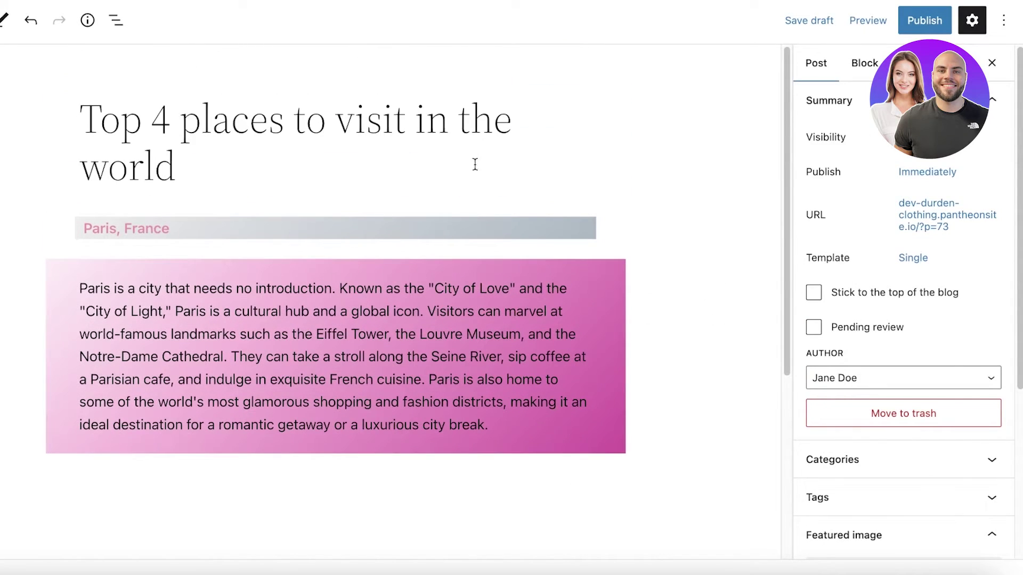
scroll(475, 164, "down", 5)
scroll(459, 209, "up", 3)
scroll(586, 212, "down", 1)
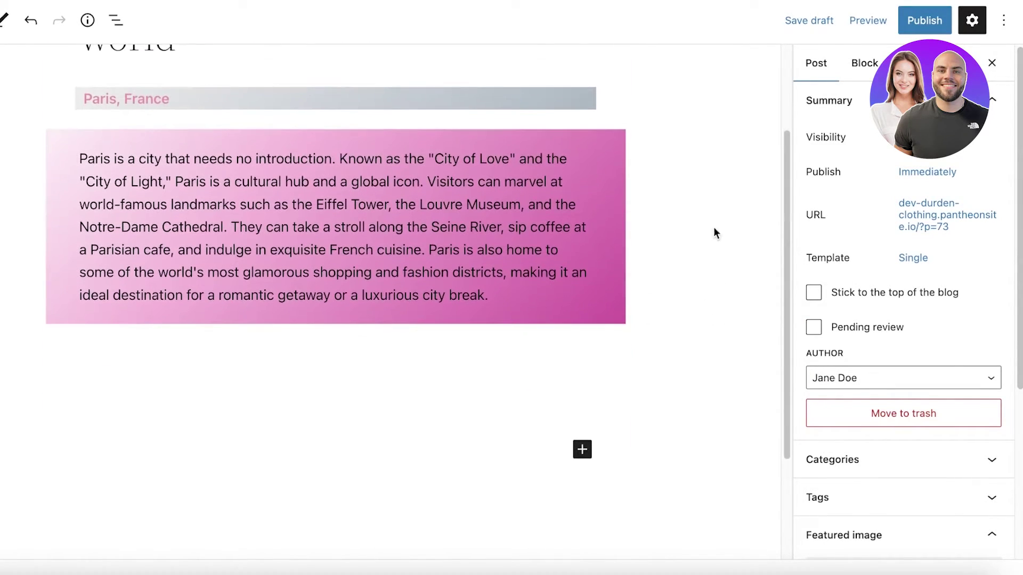
scroll(736, 238, "up", 3)
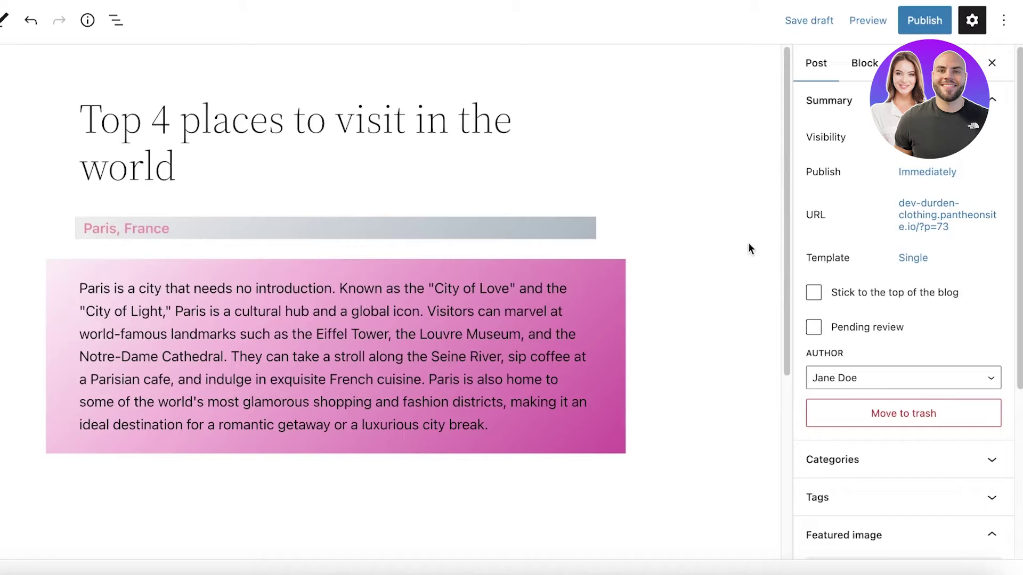
scroll(619, 274, "down", 6)
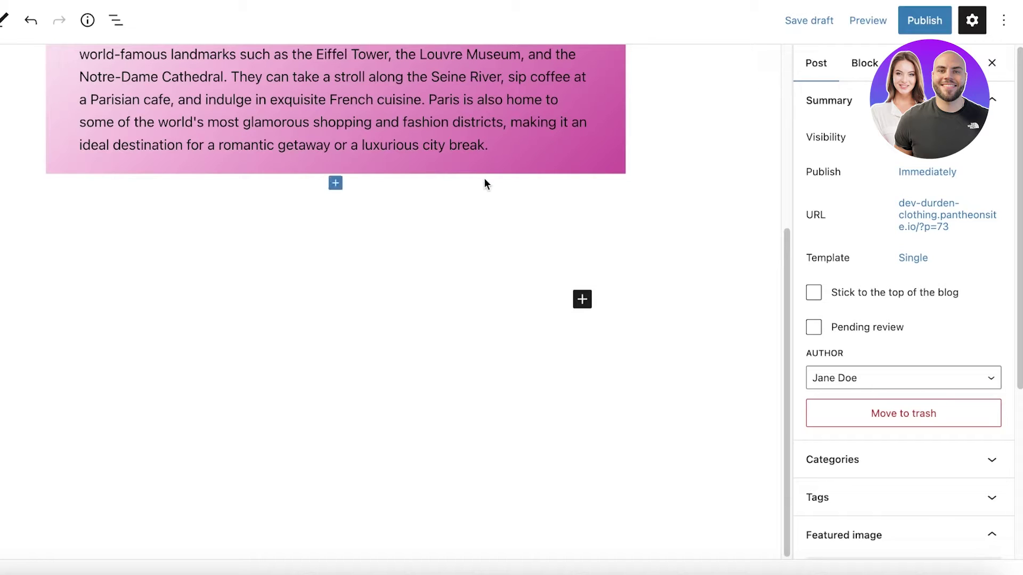
scroll(427, 176, "up", 7)
scroll(395, 142, "down", 7)
scroll(464, 155, "up", 6)
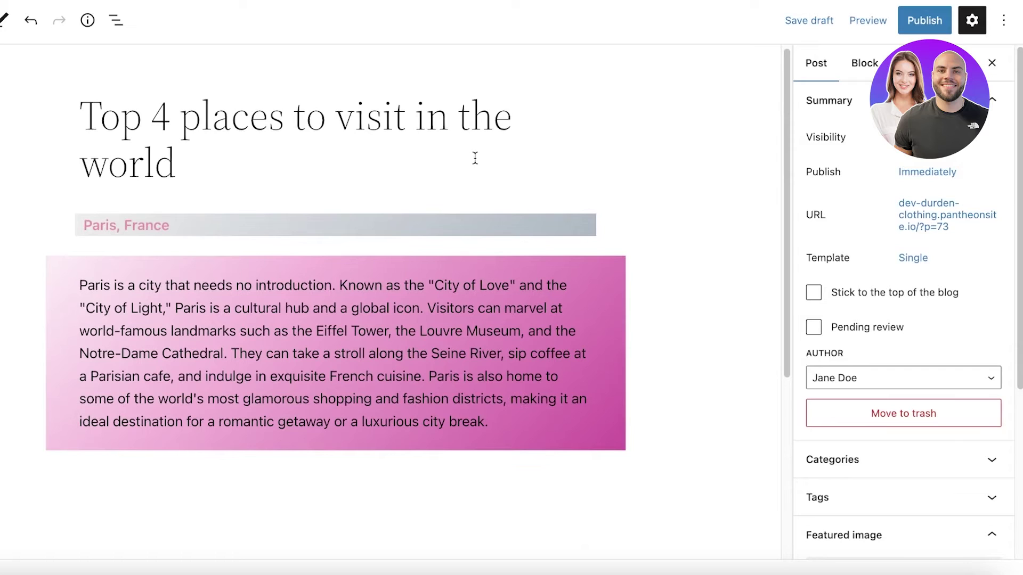
scroll(650, 167, "down", 3)
scroll(661, 165, "up", 1)
scroll(709, 187, "down", 4)
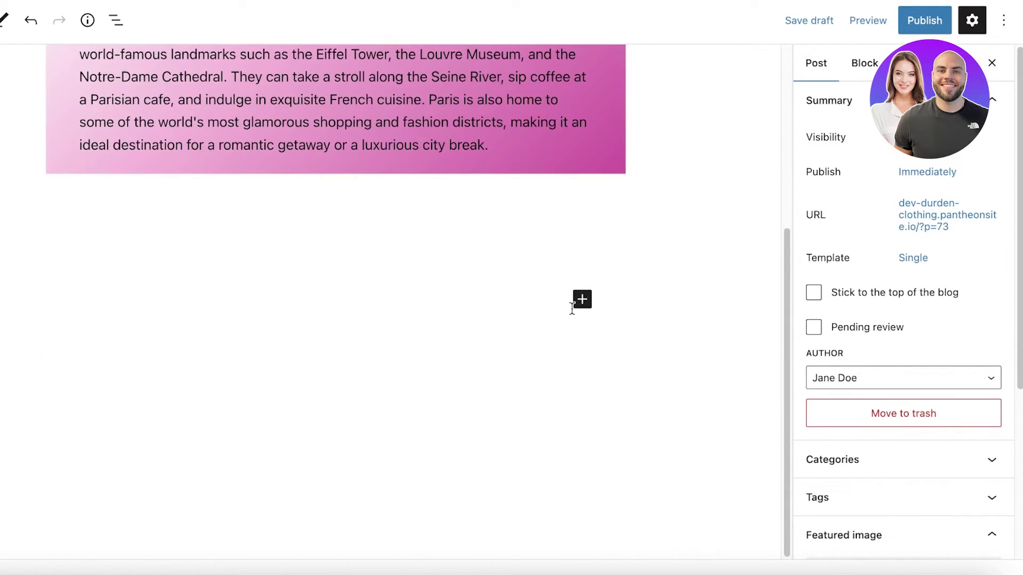
scroll(330, 160, "up", 6)
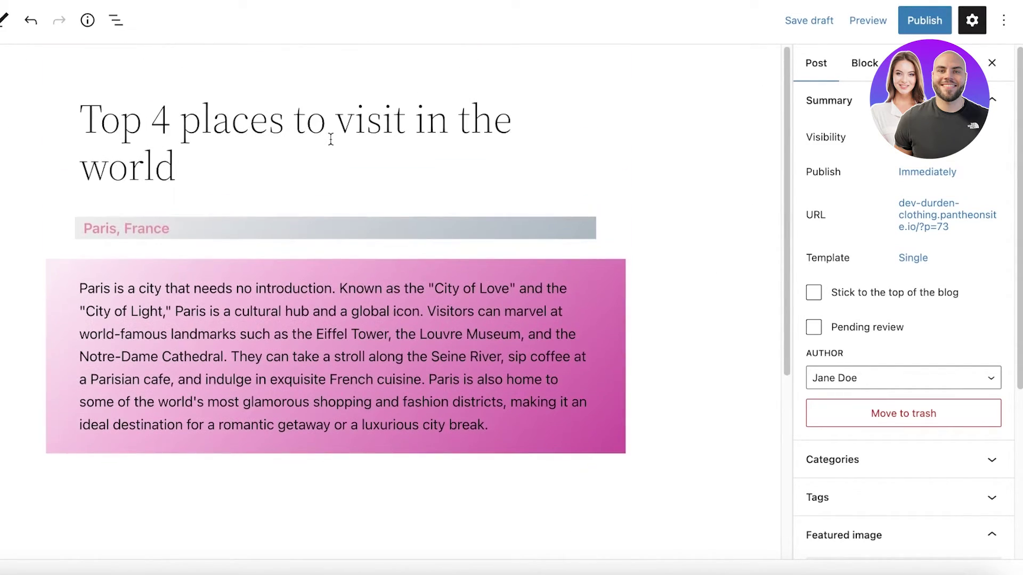
scroll(112, 137, "down", 4)
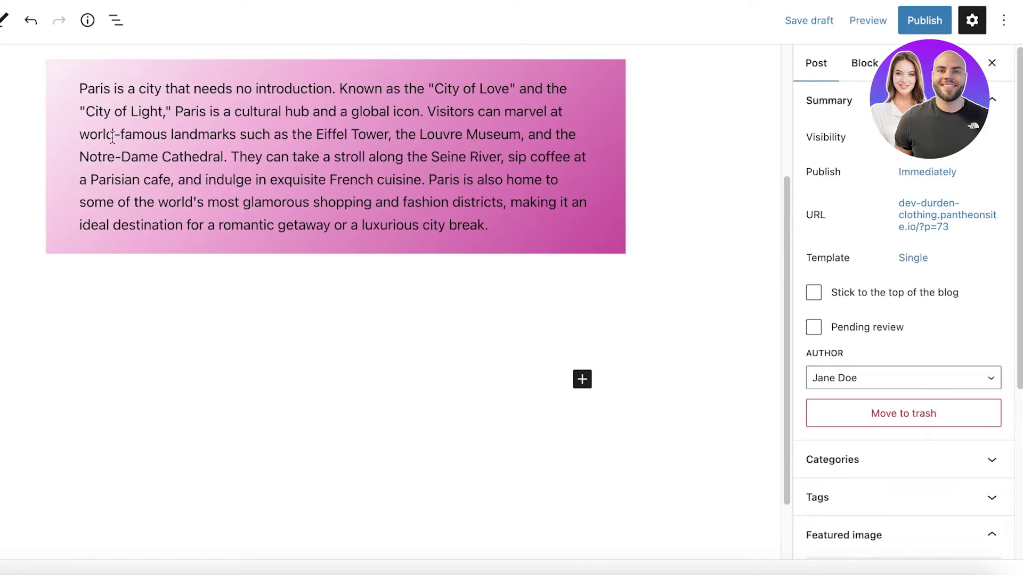
Drag a YouTube embed block from the Embeds section below the Paris paragraph.
left_click(582, 379)
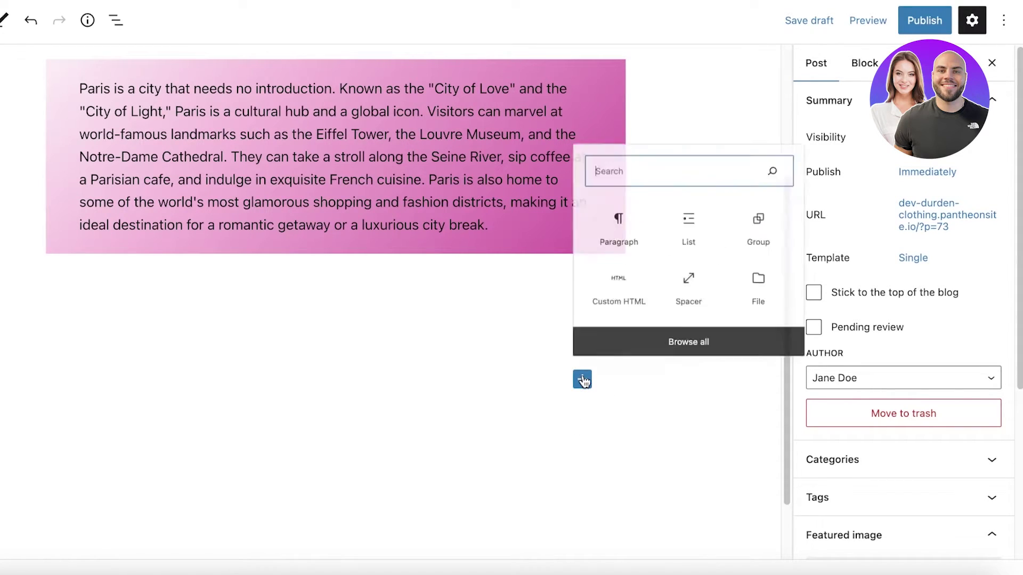
left_click(657, 340)
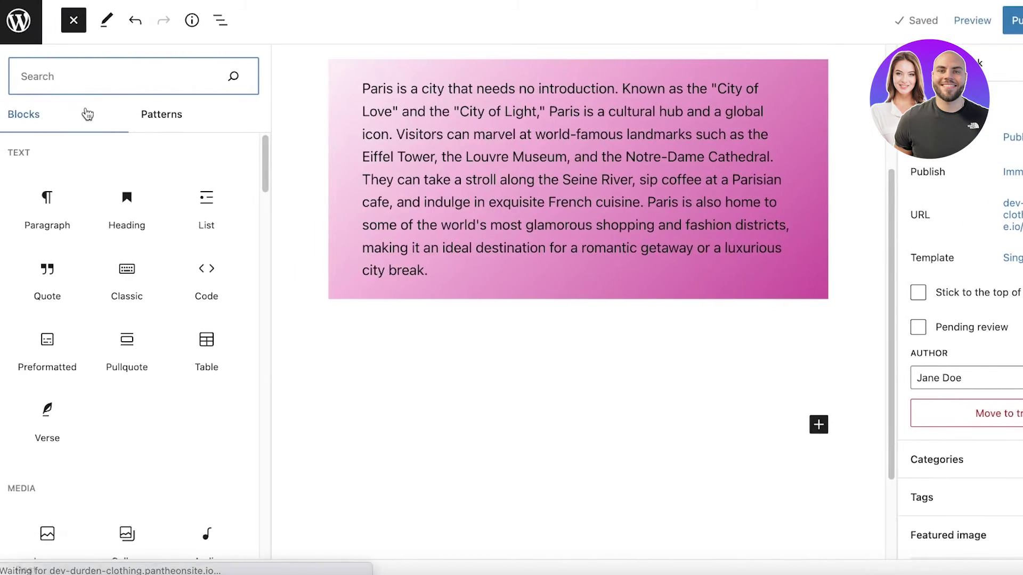
left_click(608, 366)
left_click(731, 291)
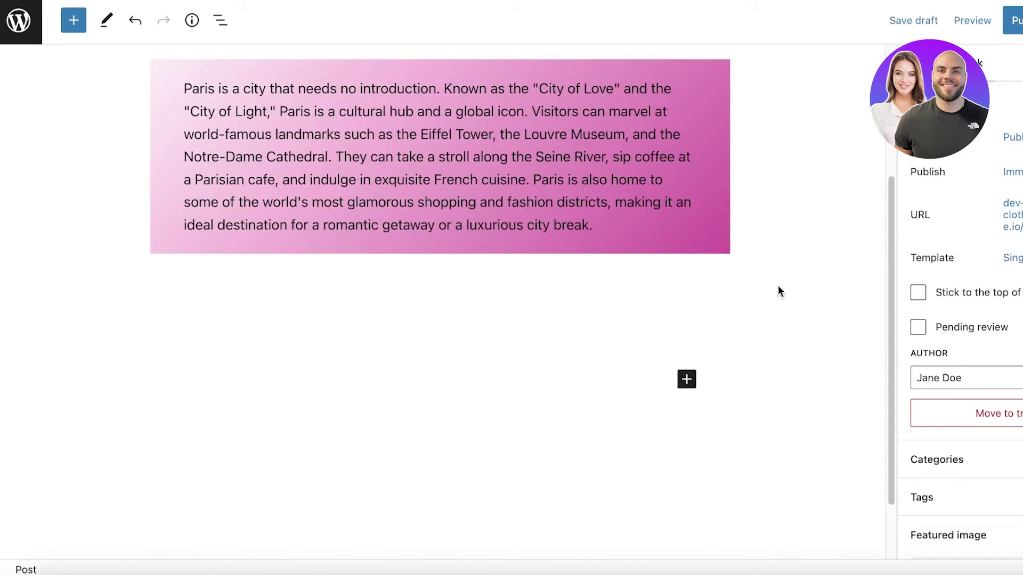
left_click(75, 22)
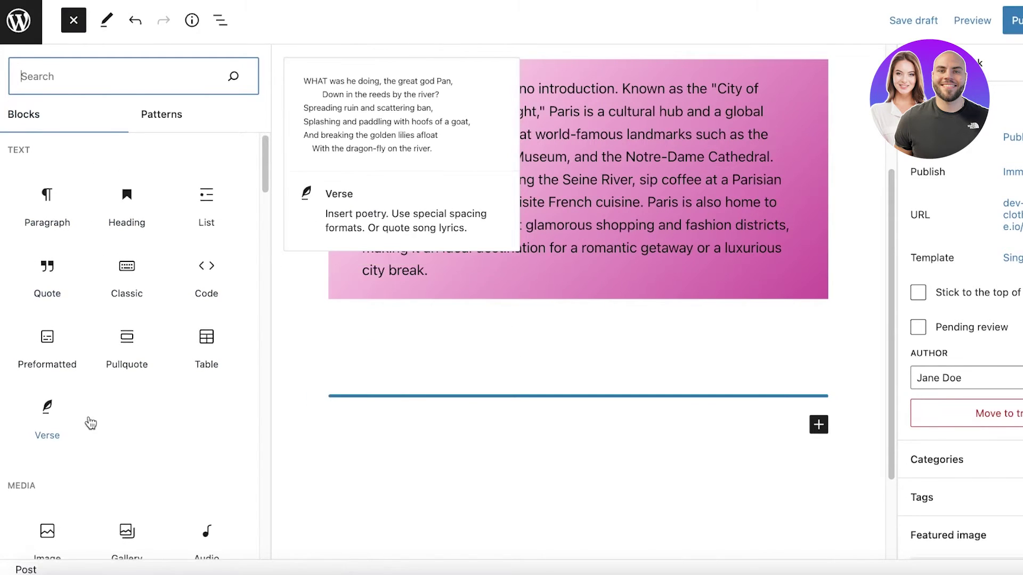
scroll(96, 416, "down", 7)
scroll(101, 408, "up", 4)
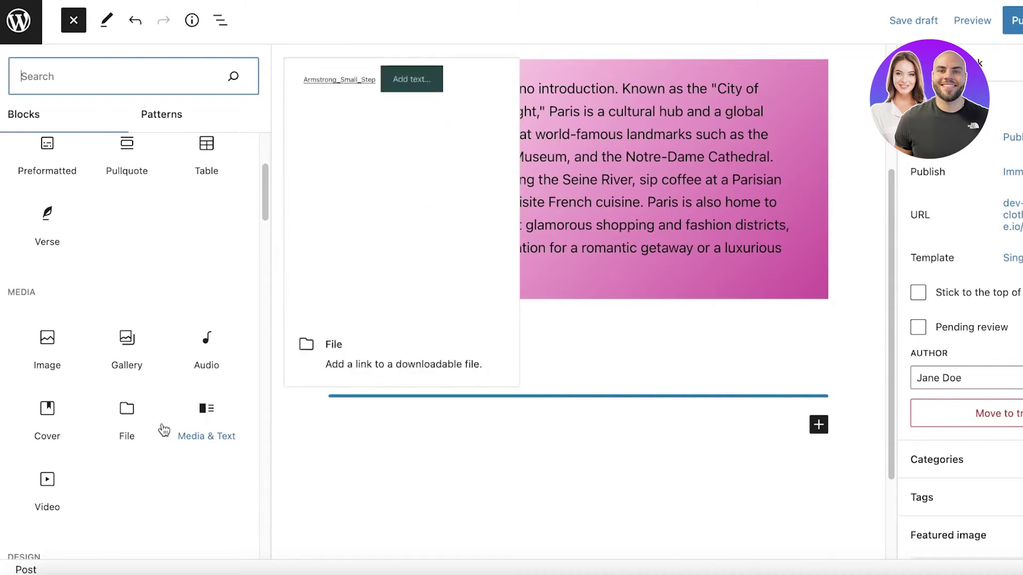
scroll(56, 373, "down", 5)
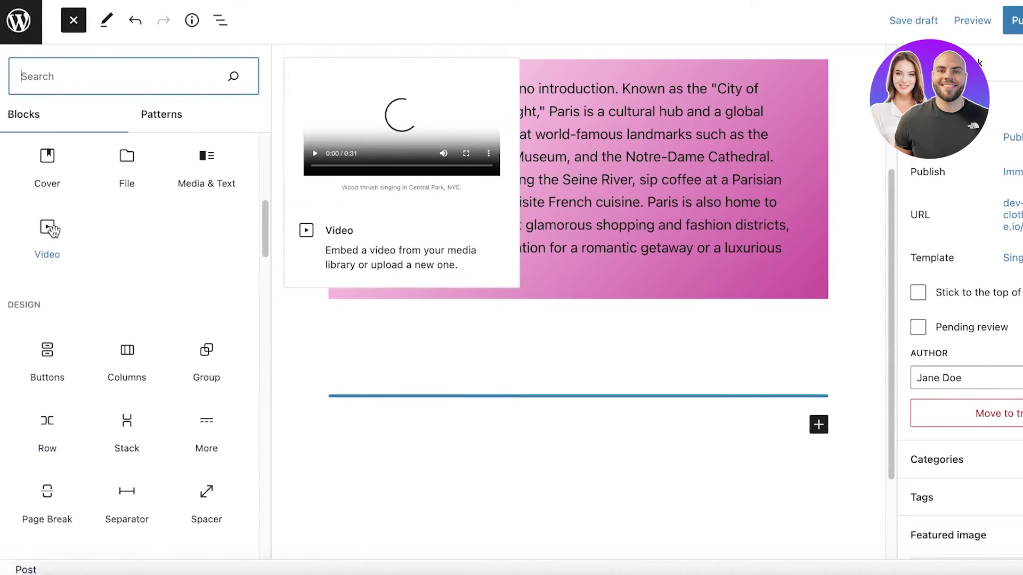
scroll(52, 230, "down", 1)
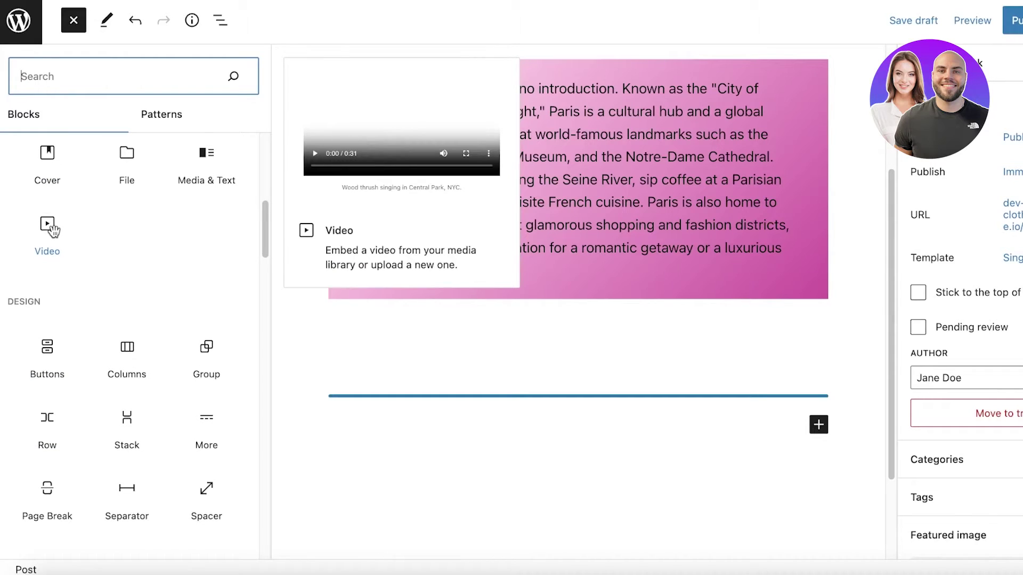
scroll(122, 266, "down", 15)
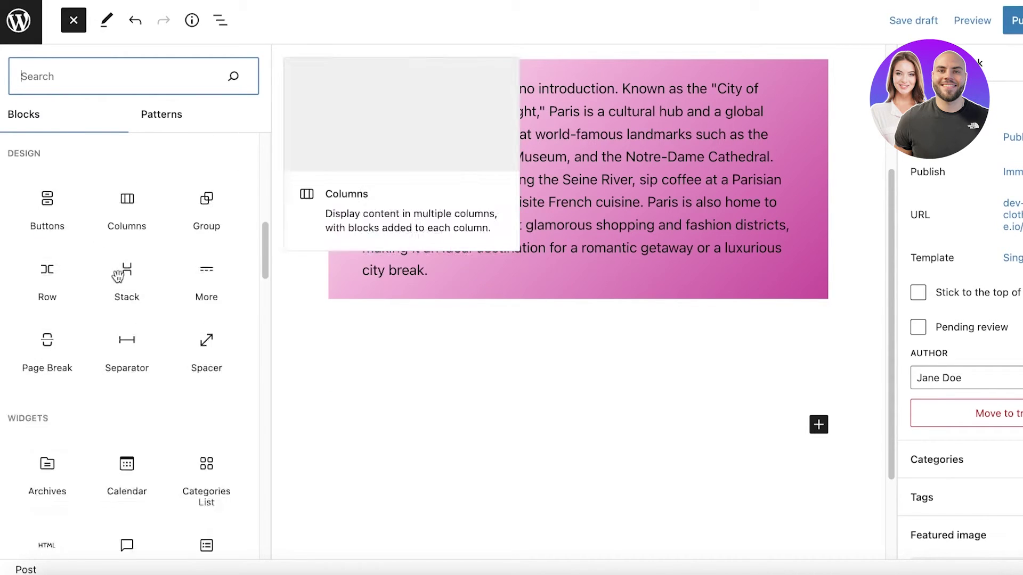
scroll(119, 282, "down", 20)
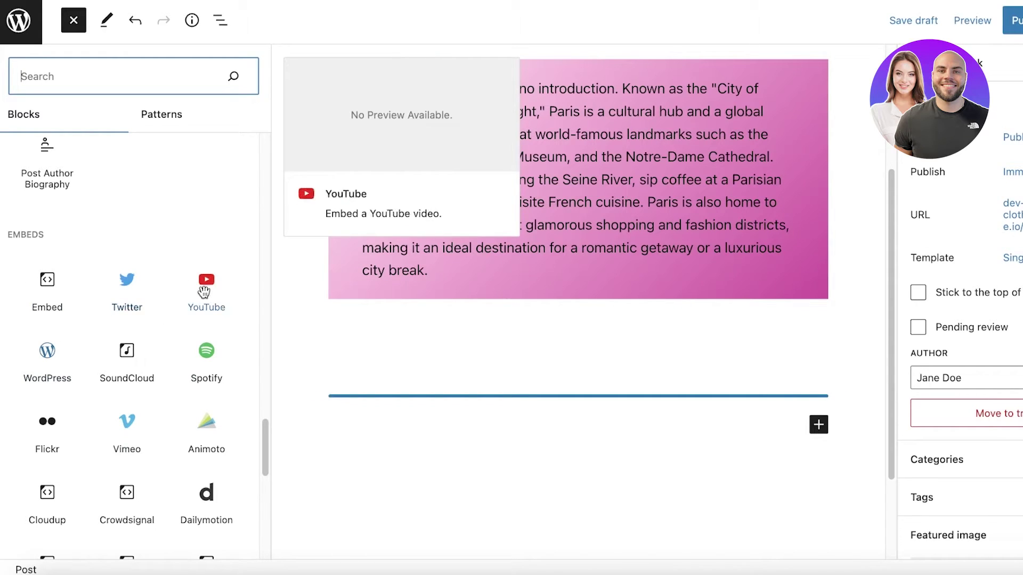
left_click_drag(204, 291, 405, 383)
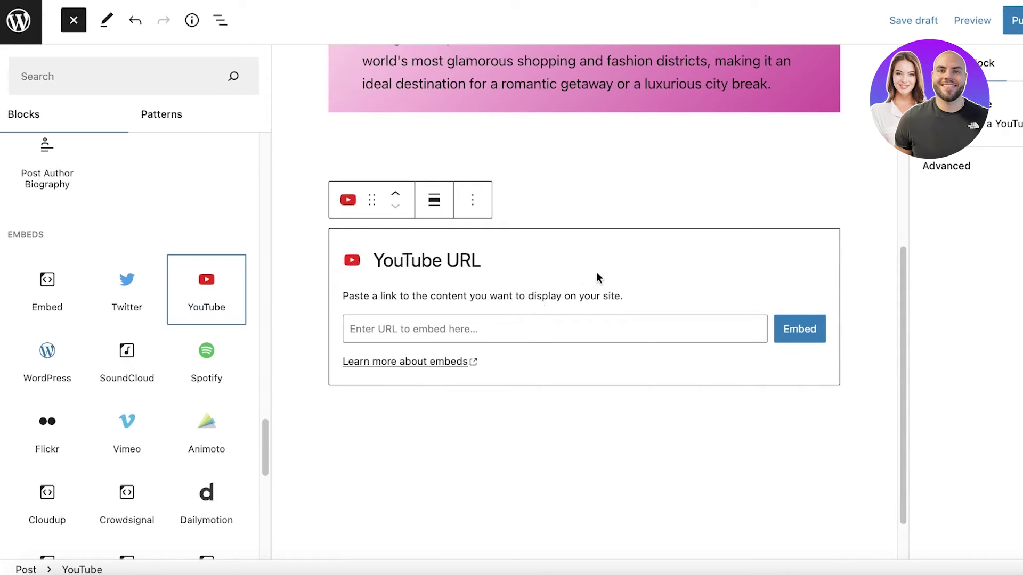
scroll(596, 272, "up", 4)
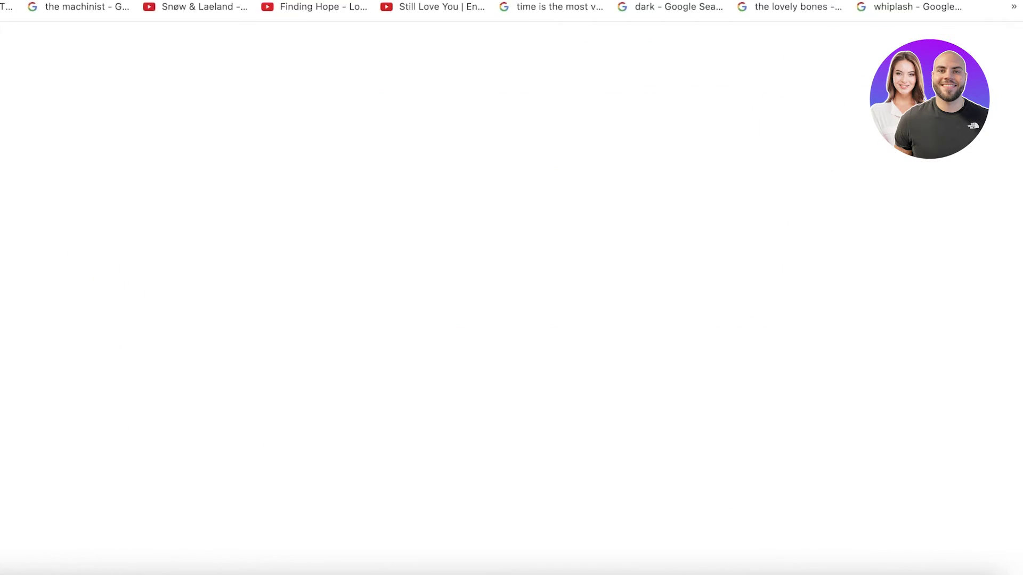
Open the Paris Travel Guide 2022 video from the 'paris' results and copy its link.
scroll(333, 347, "down", 7)
scroll(334, 342, "down", 18)
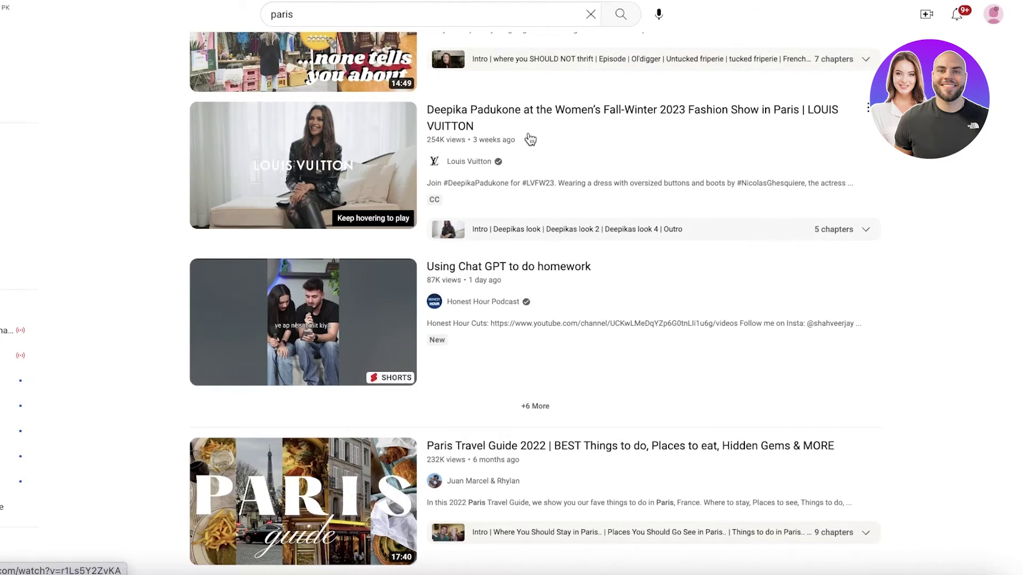
scroll(346, 298, "down", 8)
left_click(293, 96)
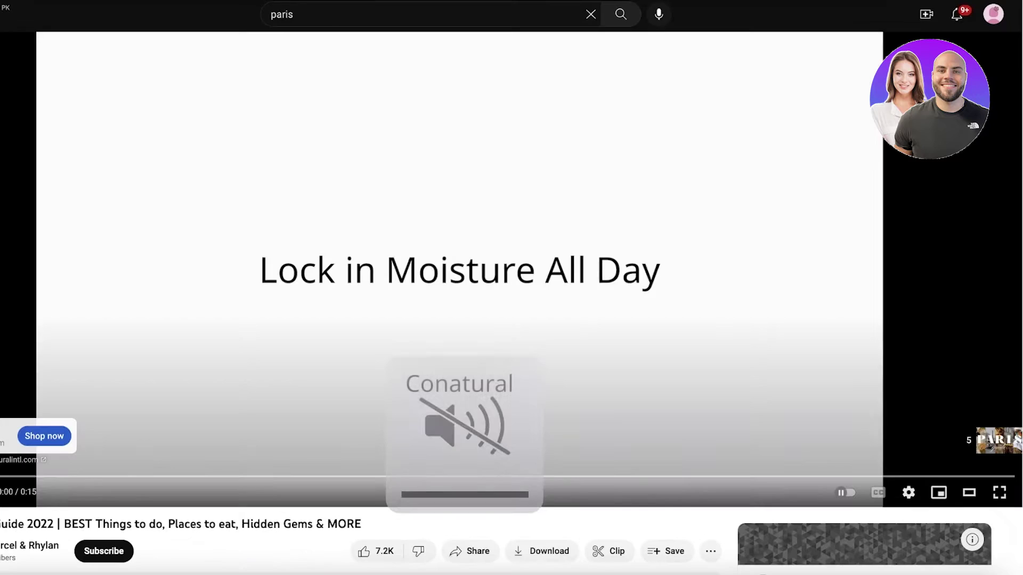
right_click(586, 2)
left_click(603, 89)
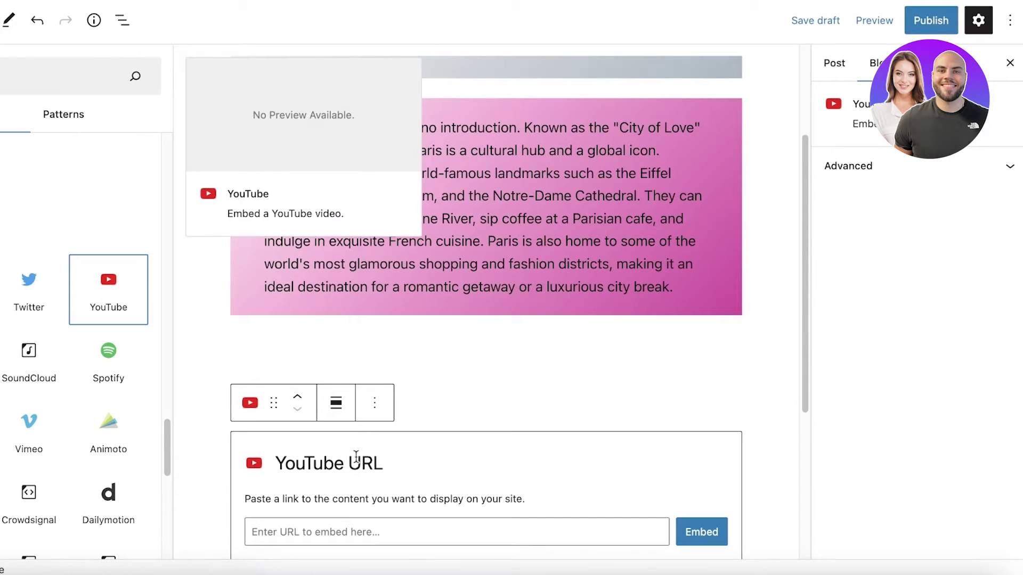
left_click(338, 524)
Paste the Paris Travel Guide 2022 link into the YouTube block's URL field and embed it.
right_click(341, 514)
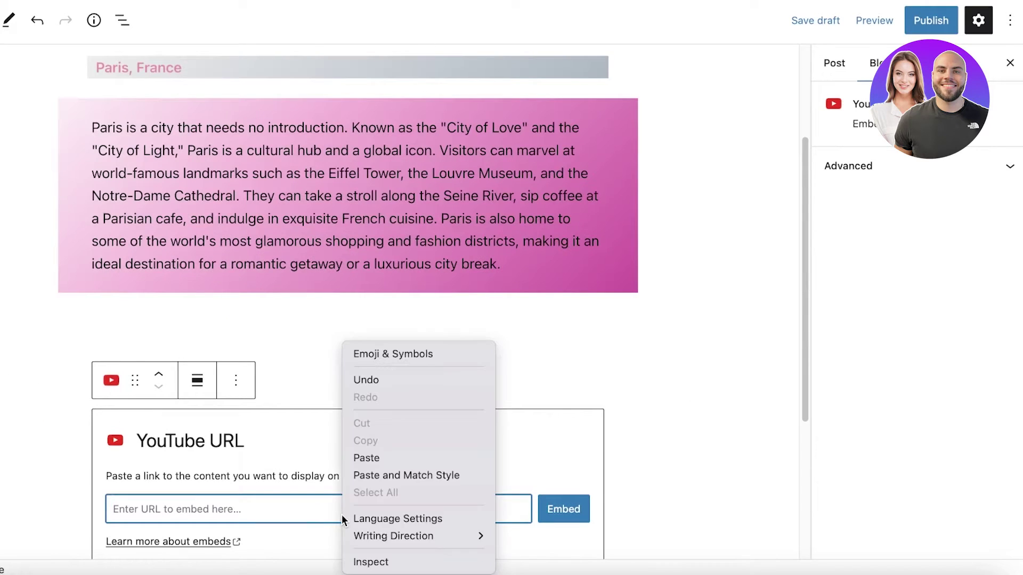
left_click(366, 471)
left_click(563, 510)
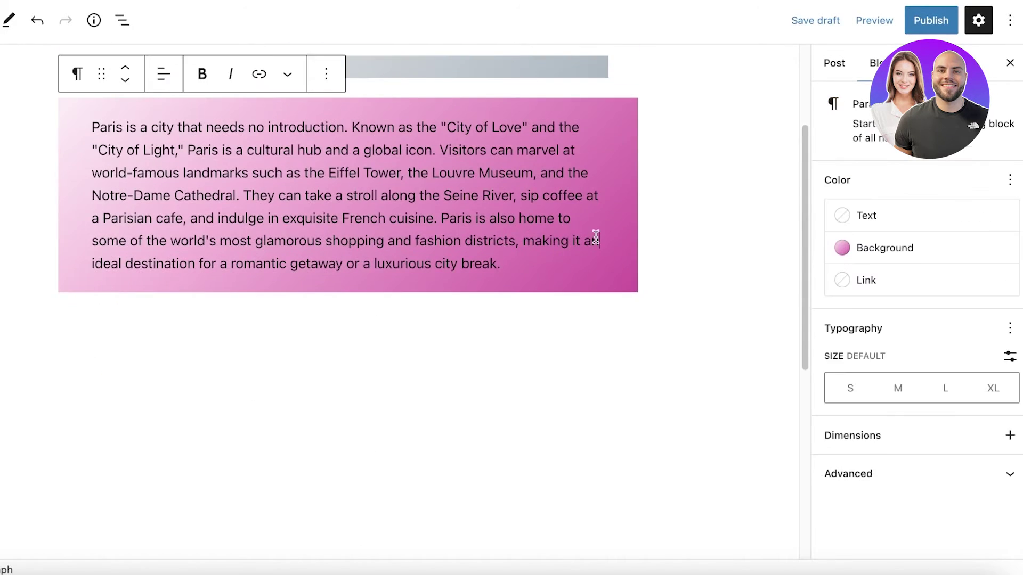
scroll(641, 274, "down", 4)
Select the embedded YouTube video block and check it beneath the Paris paragraph.
left_click(457, 287)
scroll(373, 250, "up", 1)
left_click(275, 81)
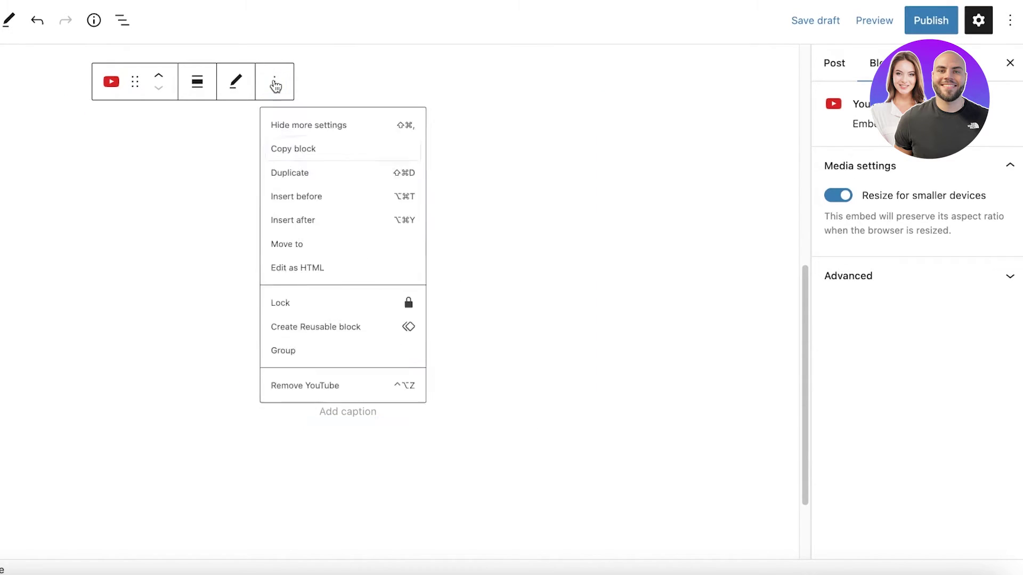
left_click(538, 201)
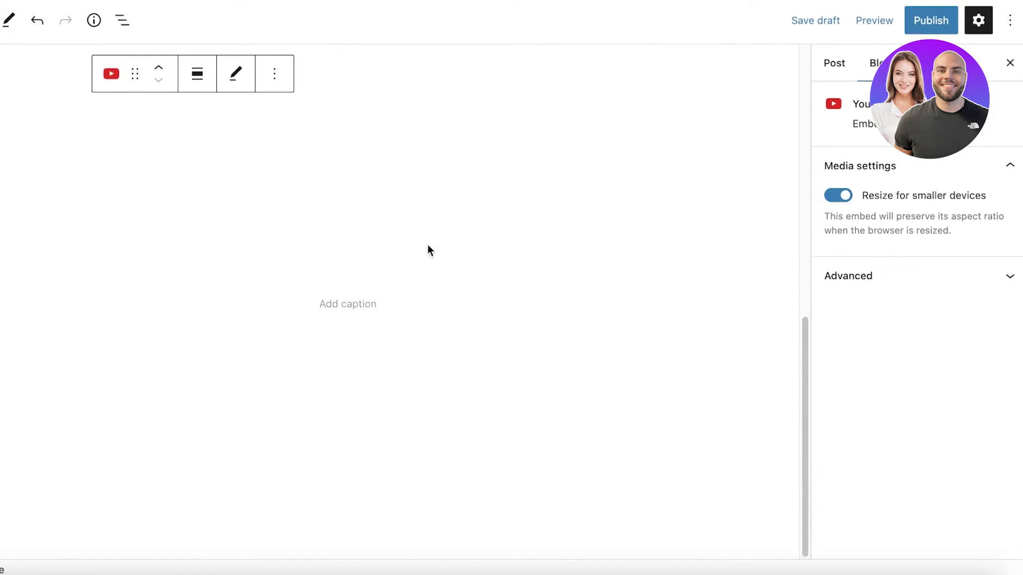
scroll(320, 235, "up", 2)
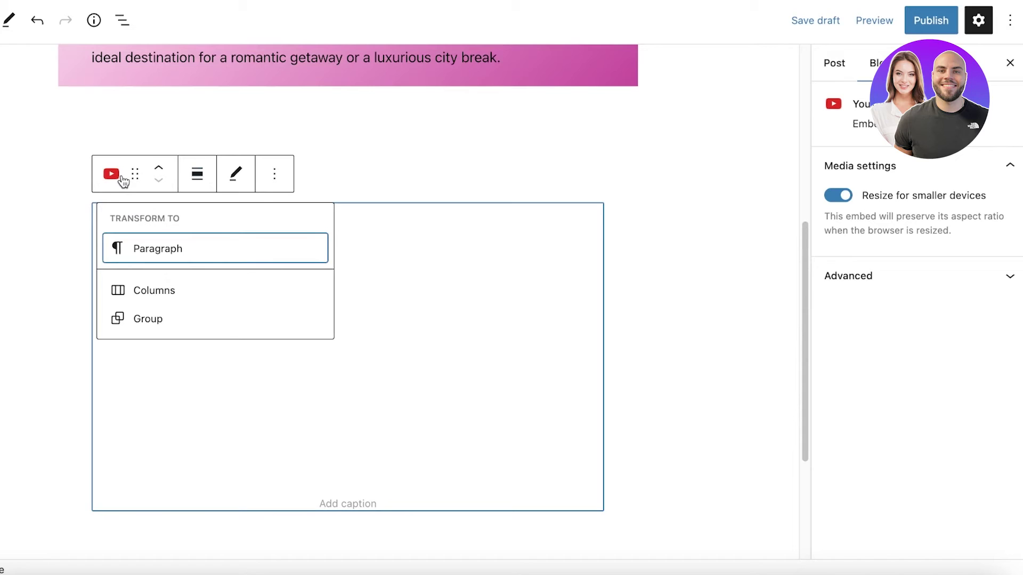
left_click(695, 194)
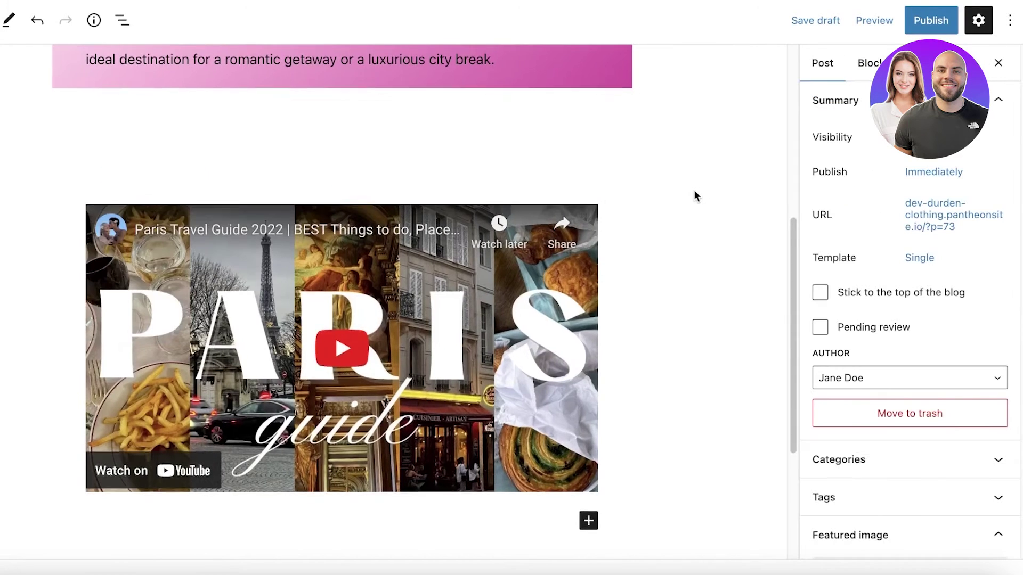
scroll(275, 204, "up", 4)
scroll(425, 217, "up", 3)
scroll(426, 222, "down", 8)
scroll(427, 229, "up", 6)
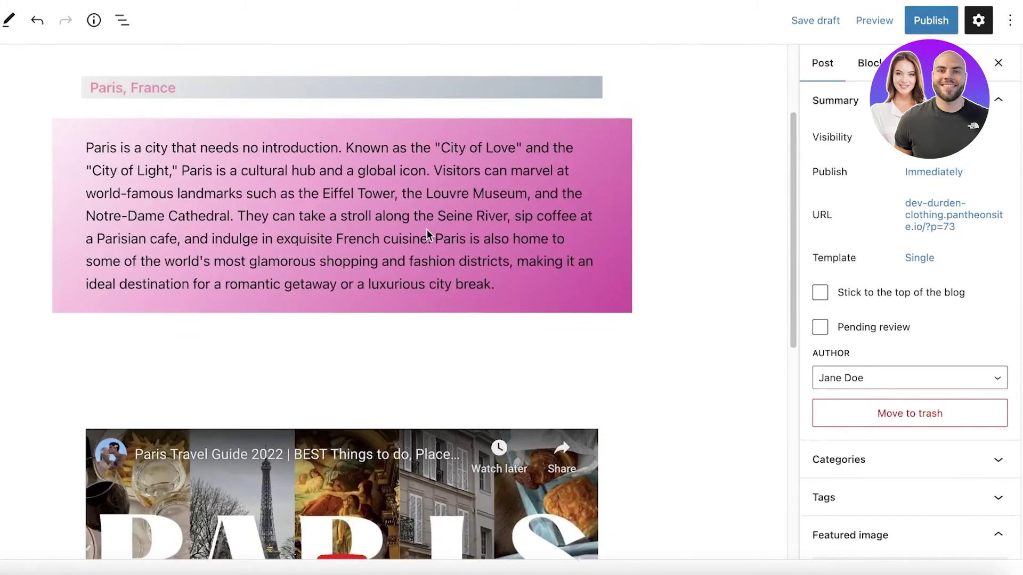
scroll(429, 232, "down", 4)
left_click(429, 233)
scroll(227, 149, "up", 1)
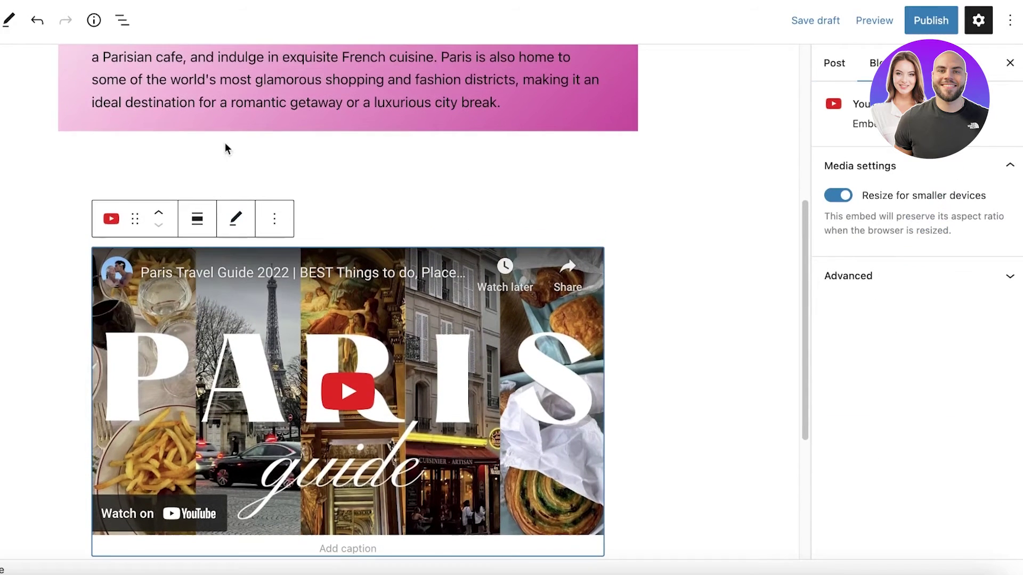
scroll(421, 195, "up", 5)
scroll(495, 171, "down", 4)
scroll(261, 319, "down", 1)
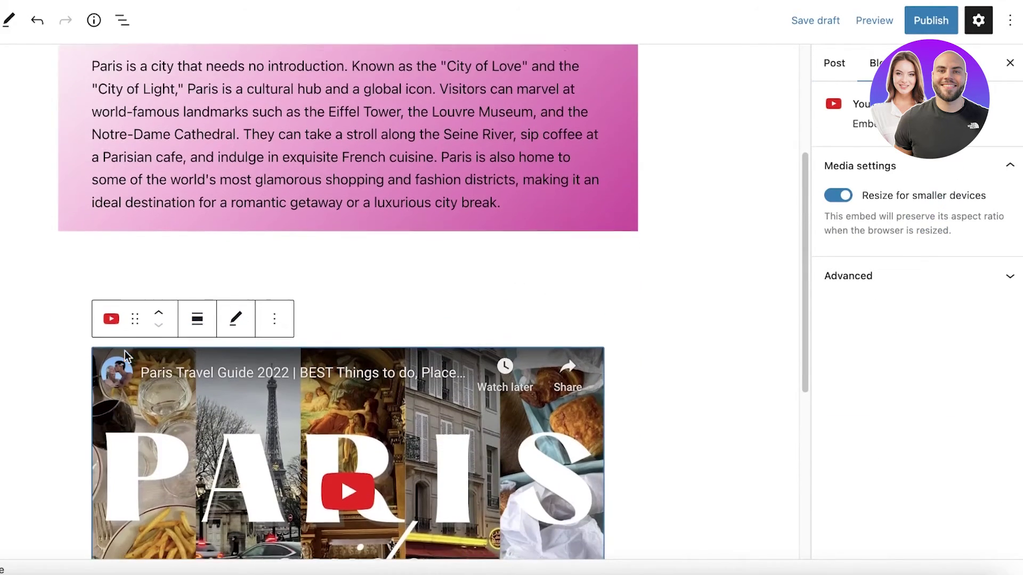
Convert the video embed block into a Columns block.
left_click(276, 292)
left_click(127, 289)
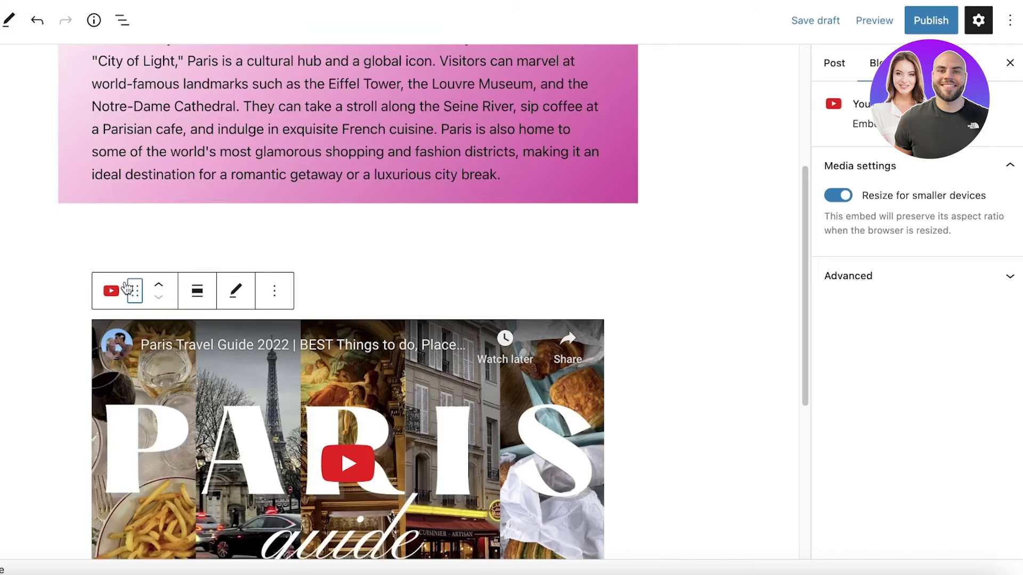
left_click(112, 292)
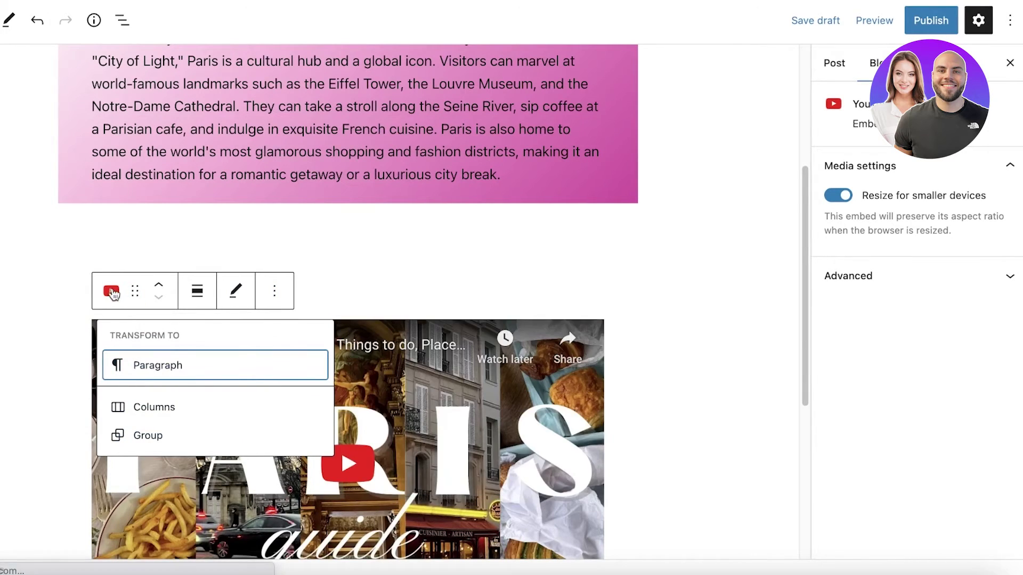
left_click(128, 409)
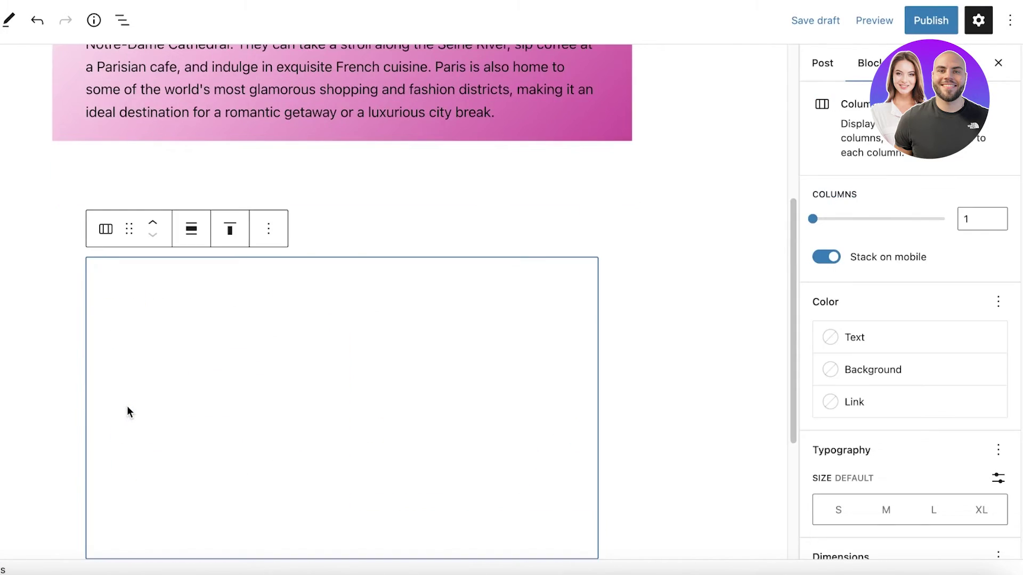
scroll(471, 178, "up", 5)
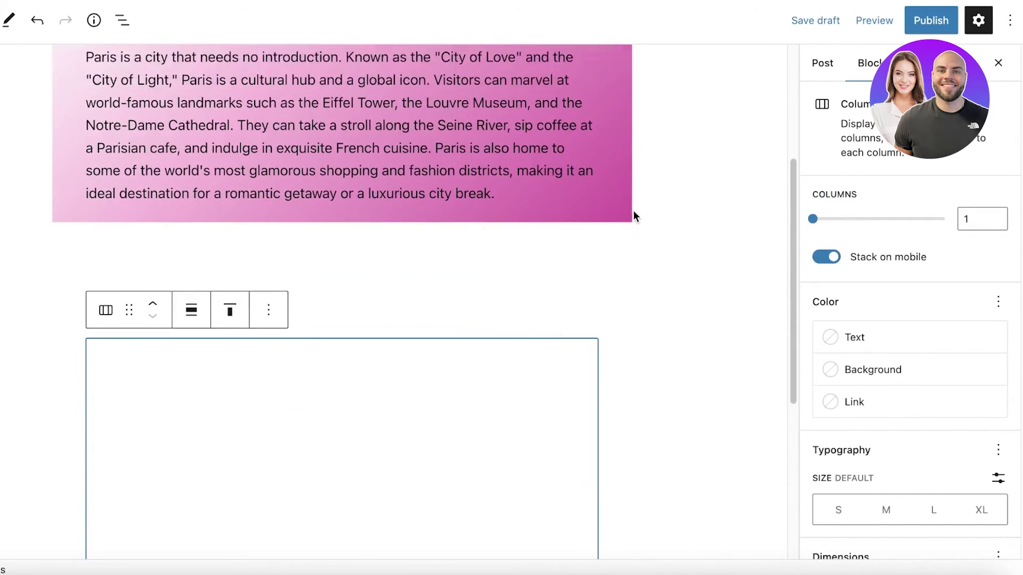
left_click(653, 257)
scroll(650, 253, "down", 5)
Select the YouTube block, its column and the whole Columns layout to check transform options.
left_click(380, 257)
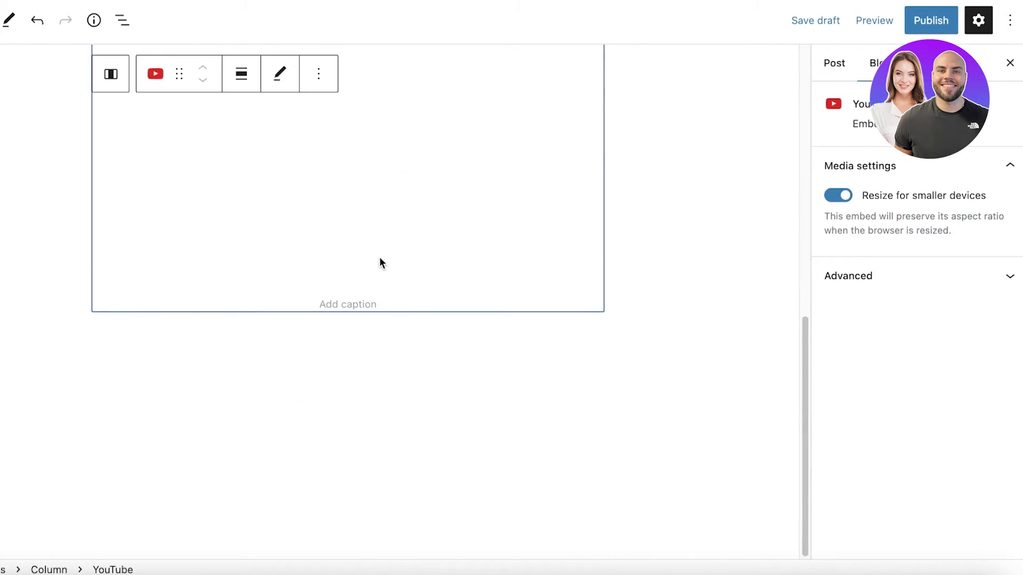
scroll(379, 256, "up", 5)
left_click(110, 382)
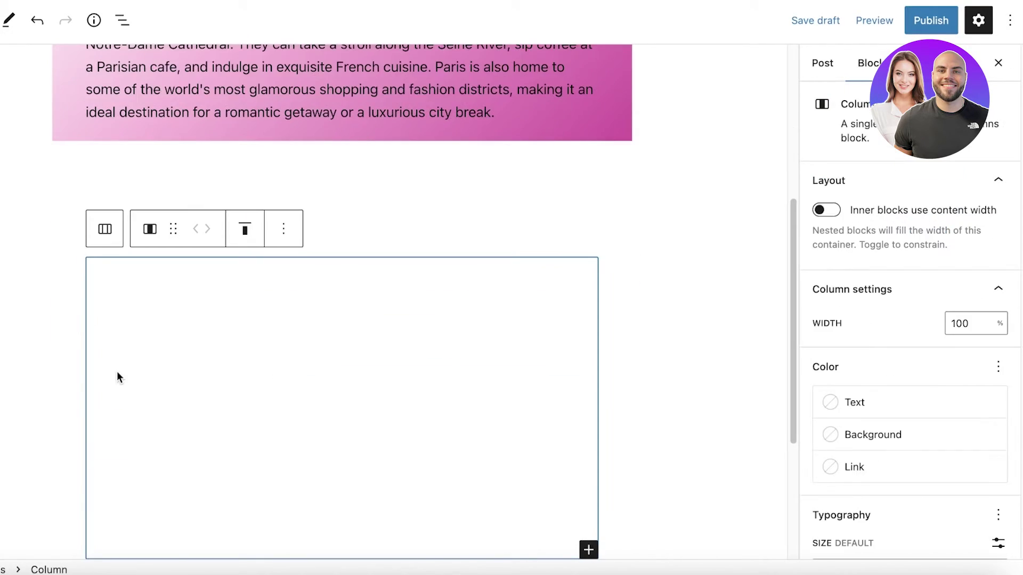
left_click(107, 240)
left_click(107, 241)
left_click(498, 221)
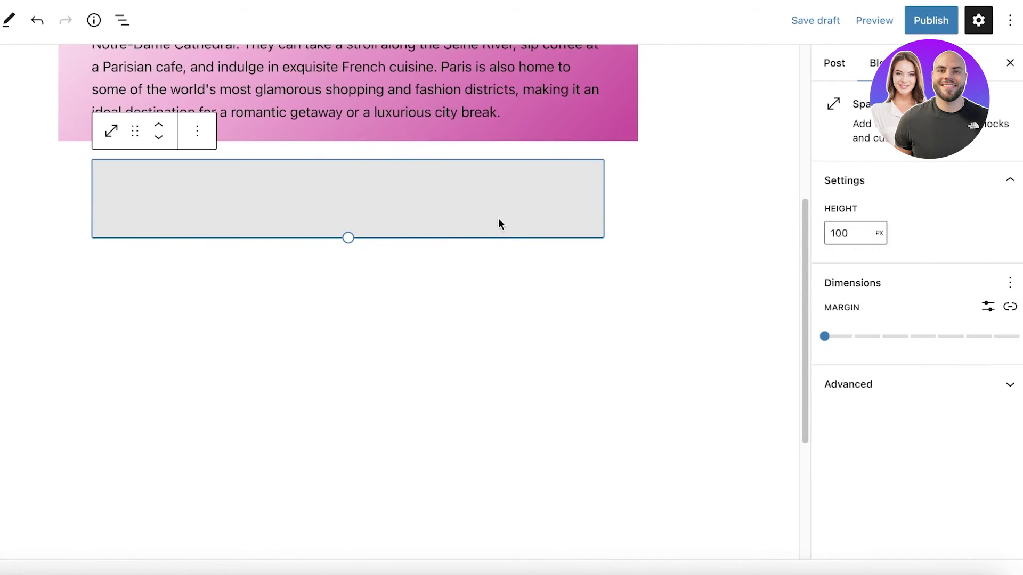
scroll(497, 229, "down", 4)
left_click(473, 243)
scroll(474, 247, "up", 5)
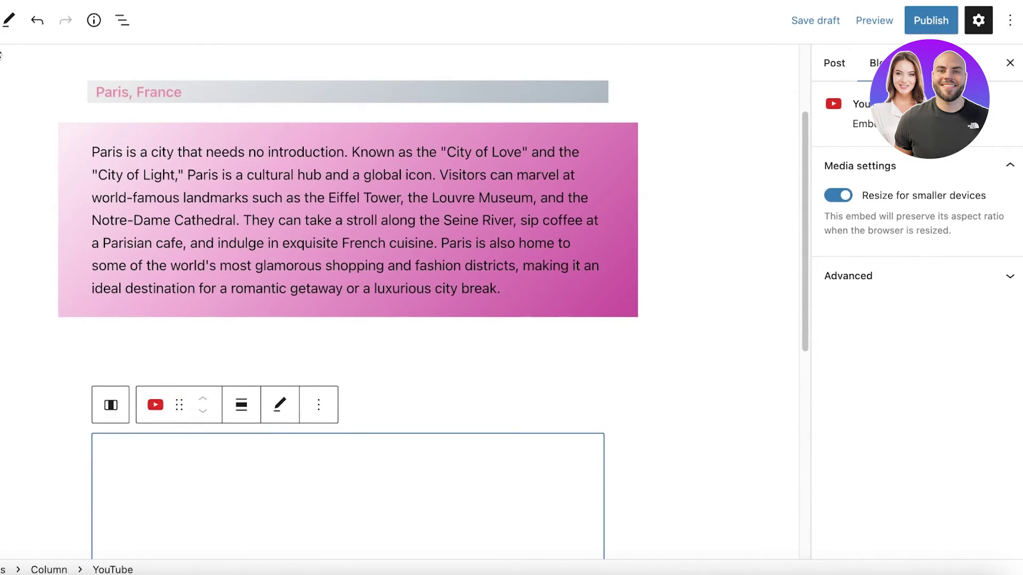
Undo and redo until the YouTube embed block shows its empty URL form again.
left_click(37, 20)
left_click(35, 26)
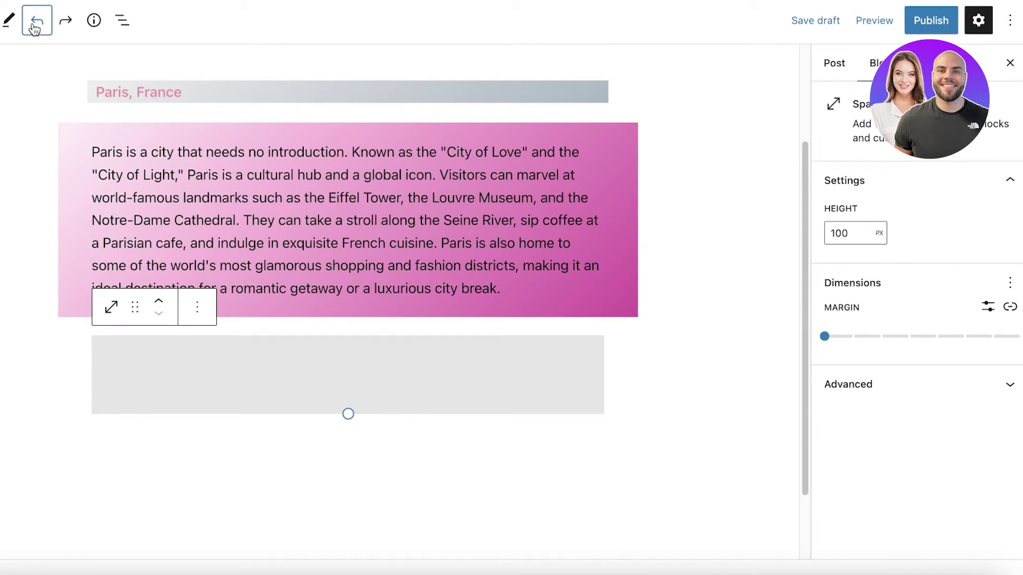
left_click(65, 21)
left_click(555, 501)
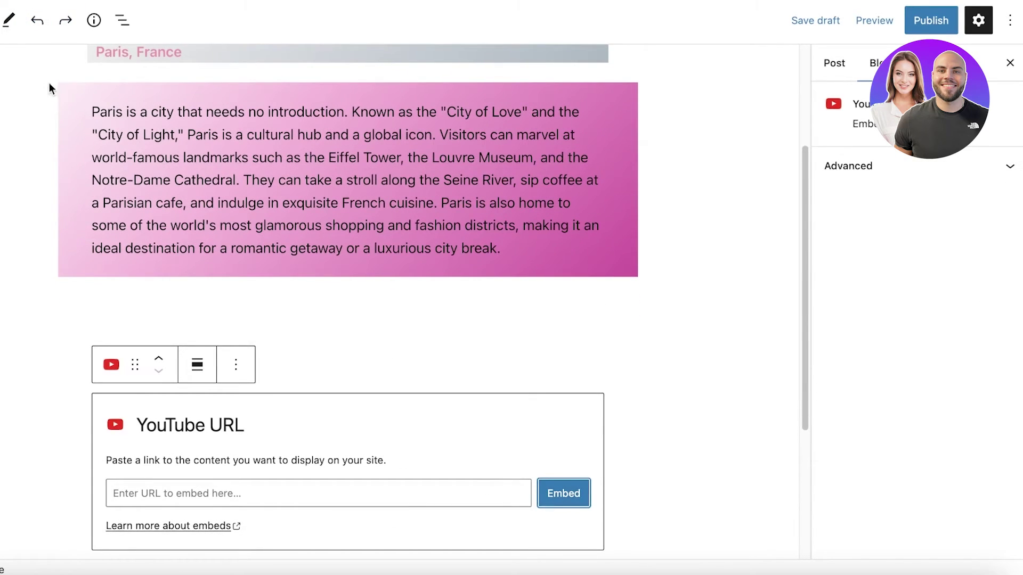
left_click(65, 22)
left_click(36, 21)
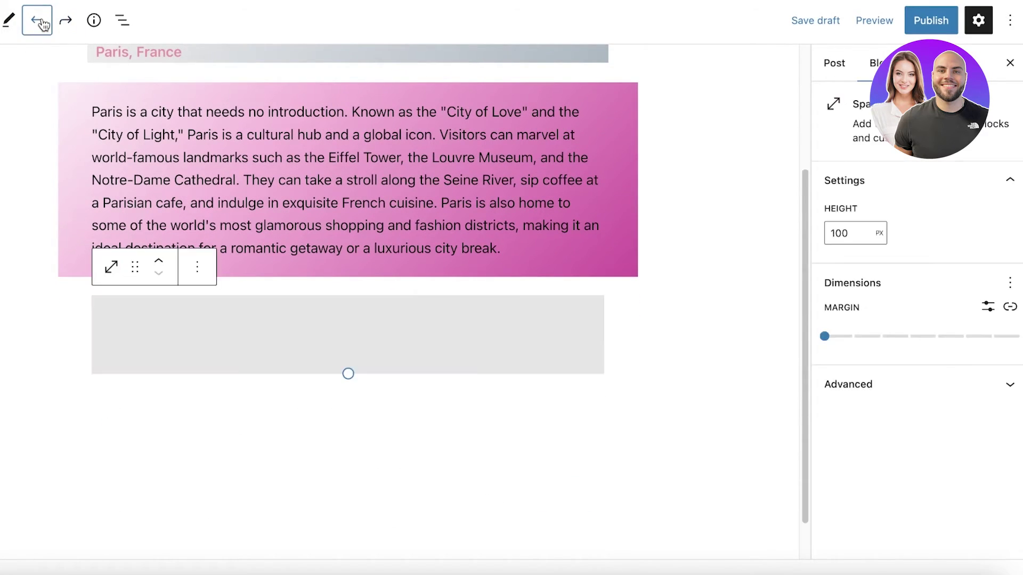
left_click(37, 21)
left_click(64, 21)
left_click(64, 21)
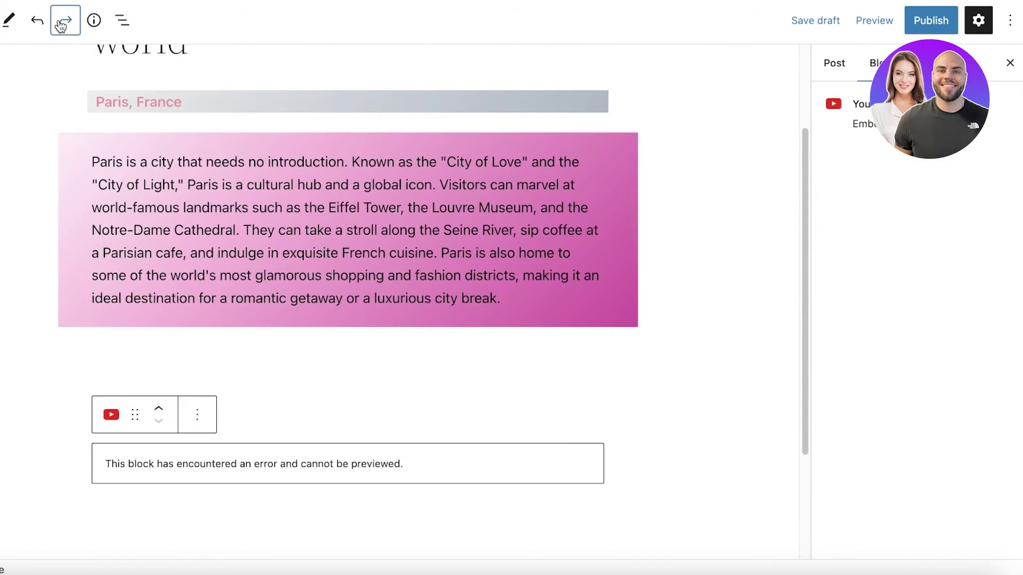
left_click(36, 22)
Paste the copied YouTube link into the embed URL field and embed it.
right_click(246, 350)
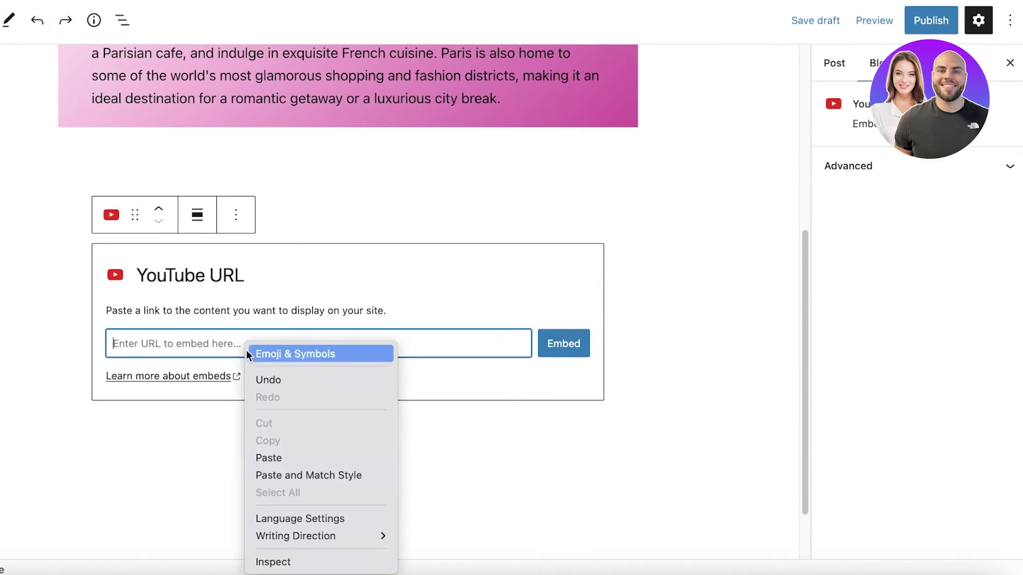
left_click(276, 458)
left_click(563, 343)
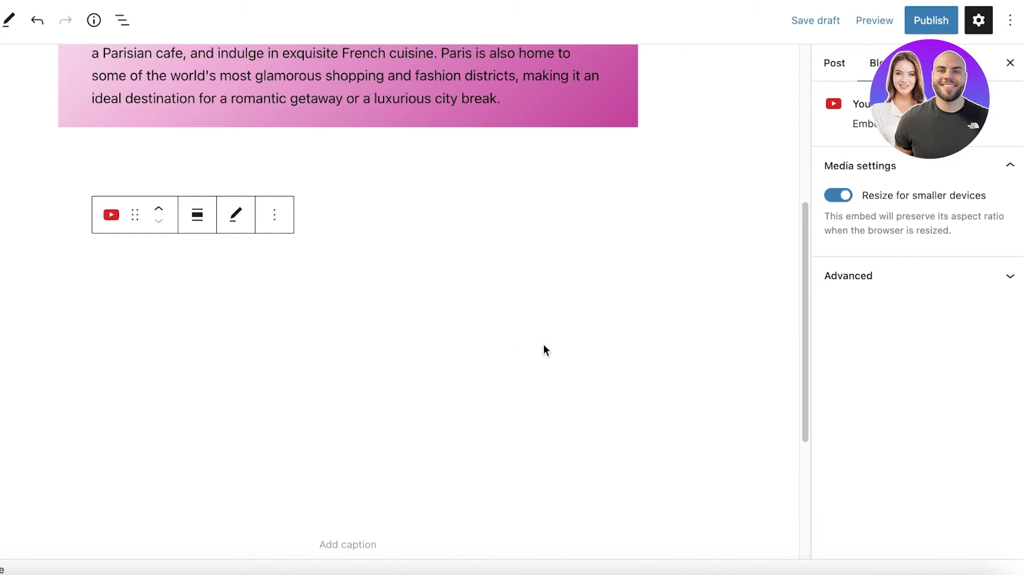
scroll(462, 207, "down", 3)
left_click(631, 378)
scroll(612, 382, "down", 3)
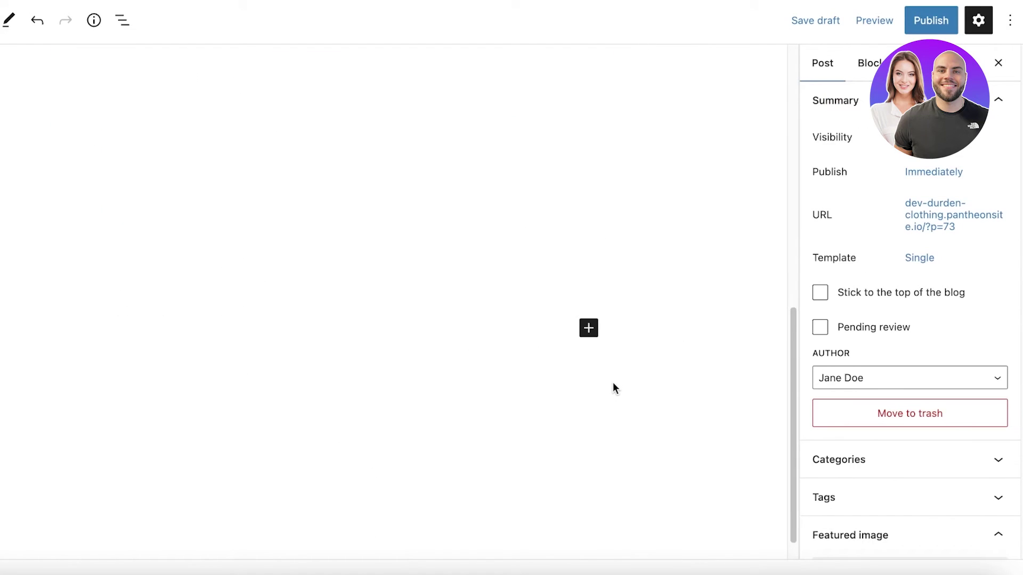
left_click(588, 319)
left_click(628, 271)
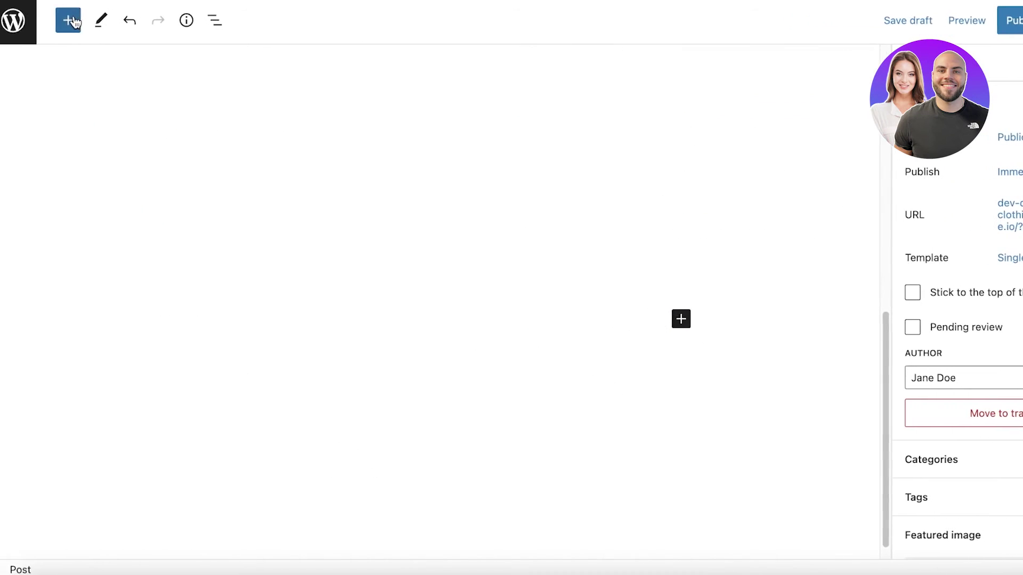
scroll(96, 325, "down", 10)
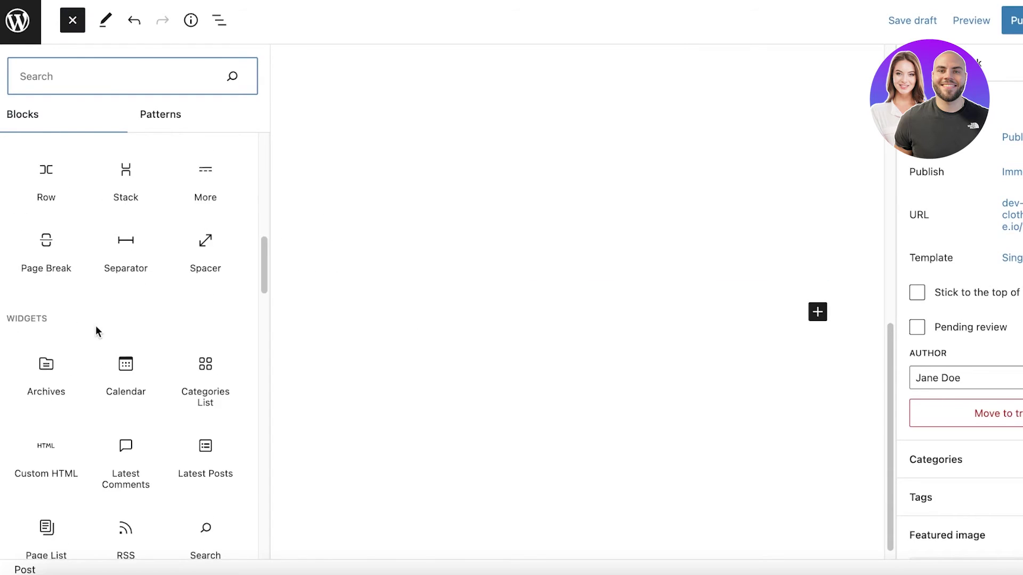
scroll(95, 330, "down", 15)
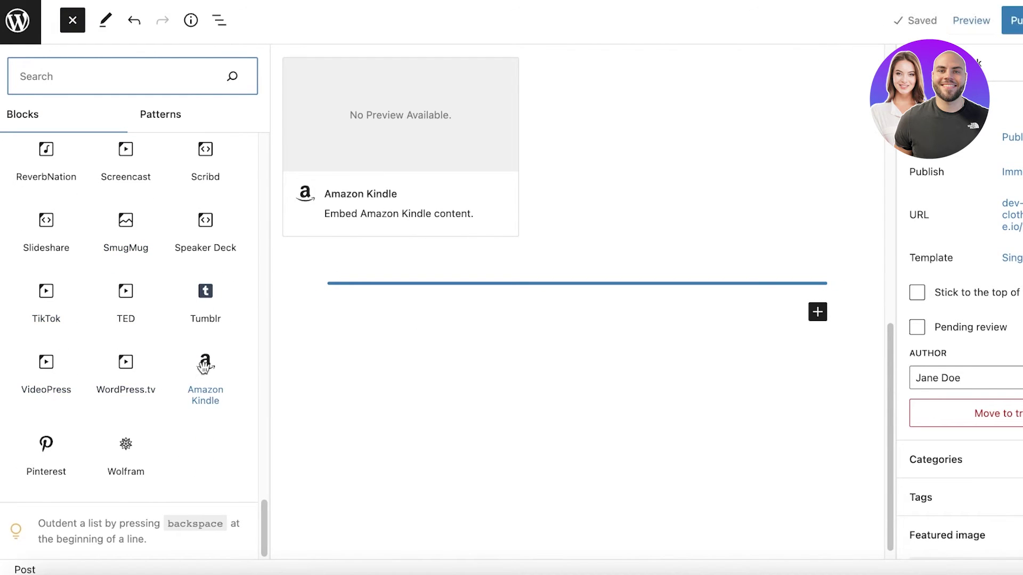
scroll(138, 367, "up", 5)
scroll(45, 365, "down", 5)
scroll(46, 357, "up", 7)
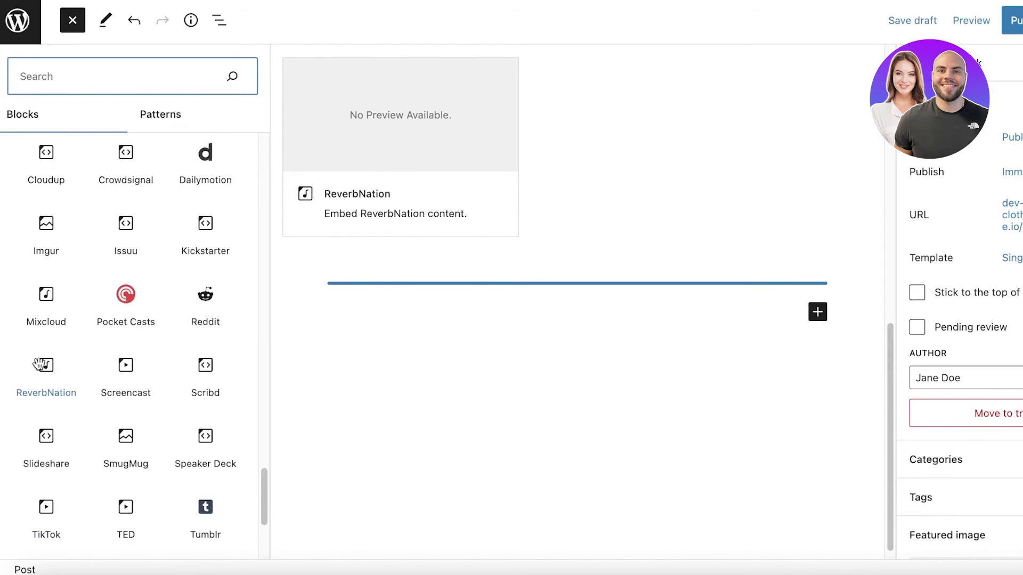
scroll(66, 280, "up", 1)
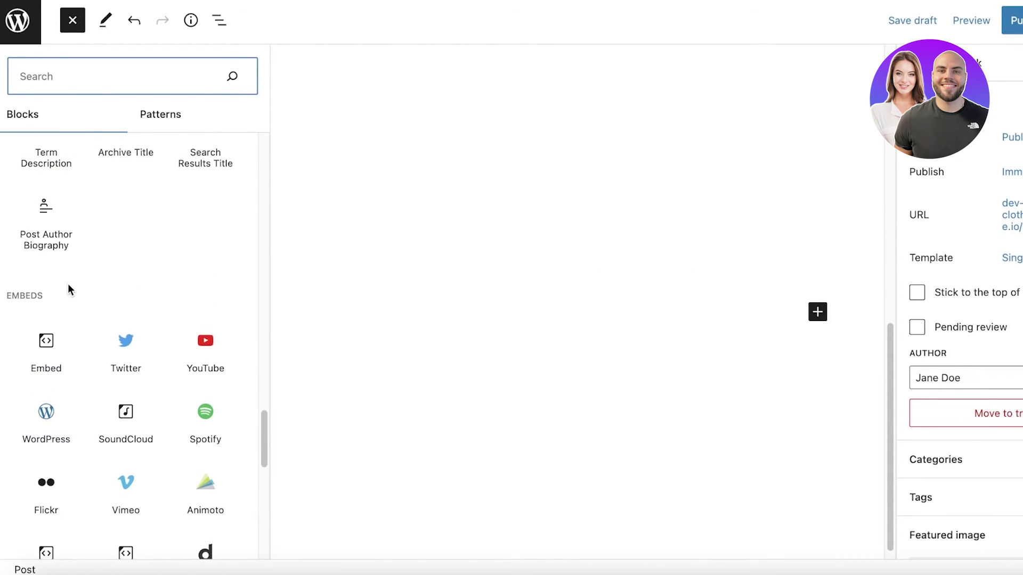
scroll(75, 297, "up", 15)
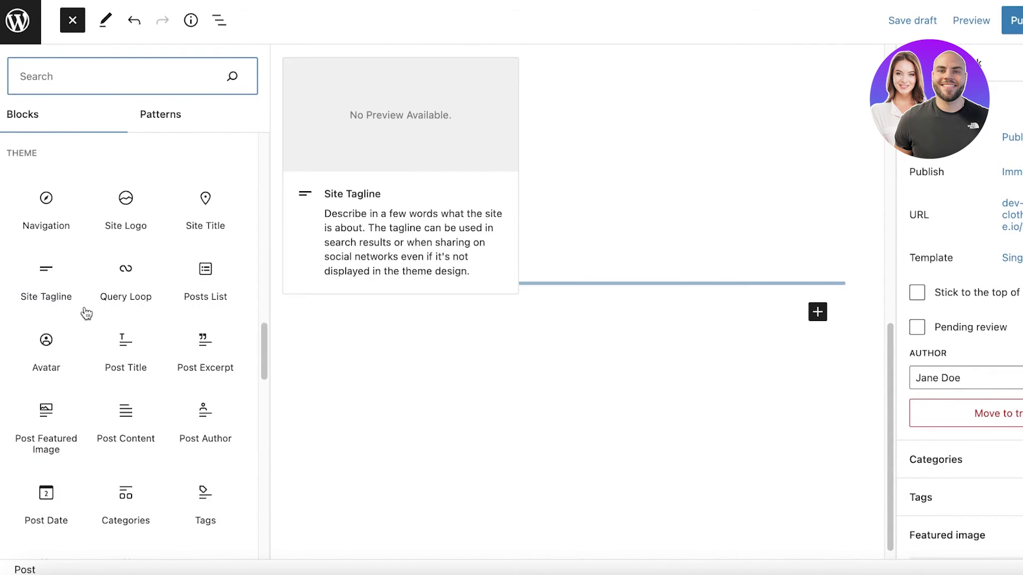
scroll(84, 312, "down", 8)
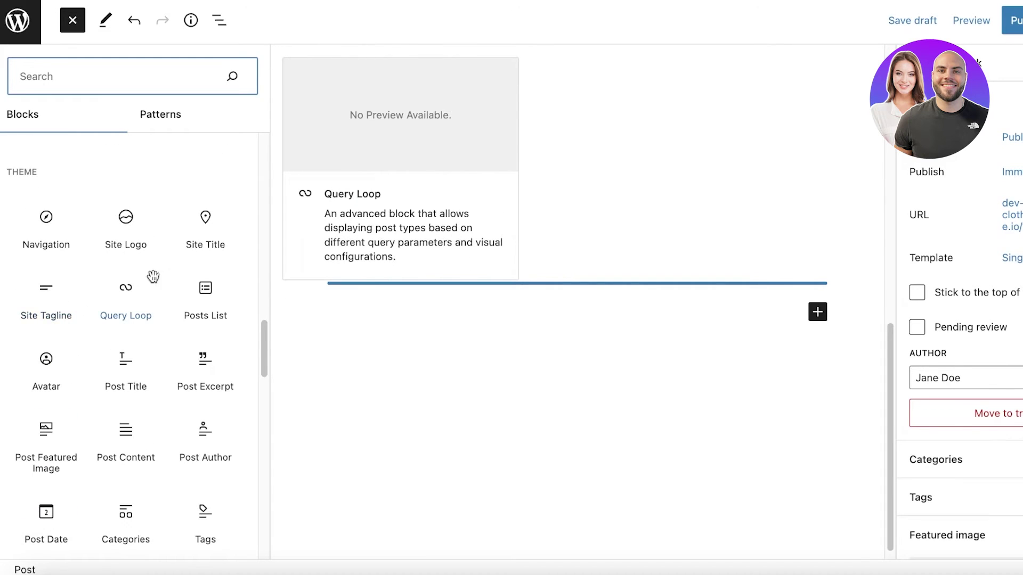
scroll(165, 297, "up", 3)
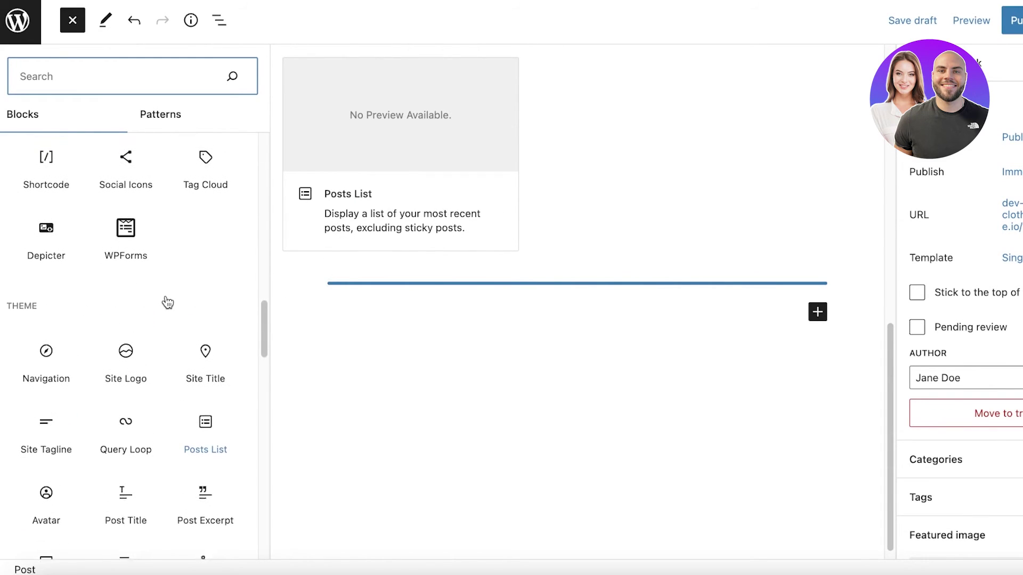
scroll(165, 296, "down", 4)
key("Escape")
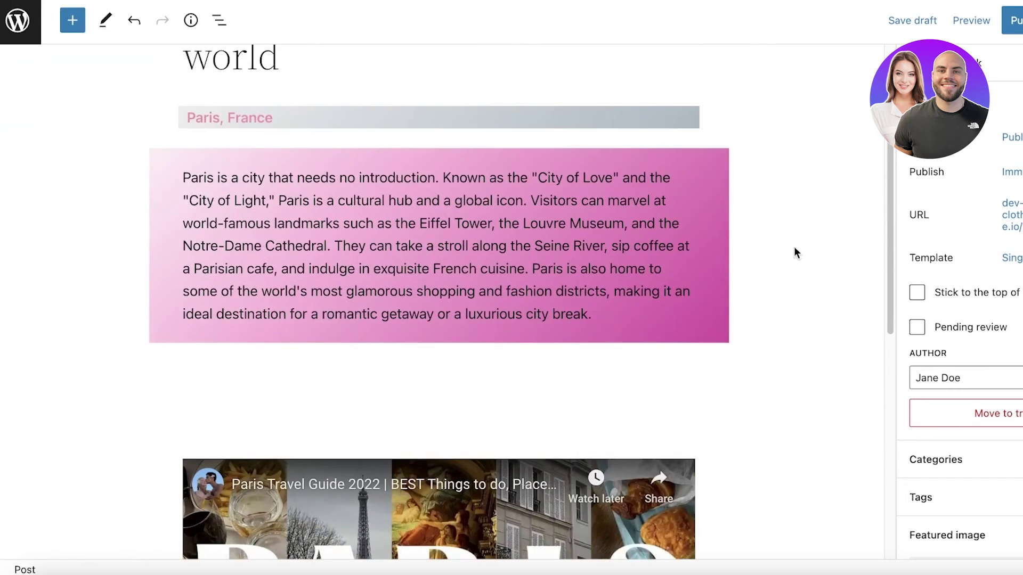
scroll(717, 245, "down", 4)
scroll(717, 245, "down", 5)
scroll(733, 272, "up", 3)
scroll(733, 269, "down", 3)
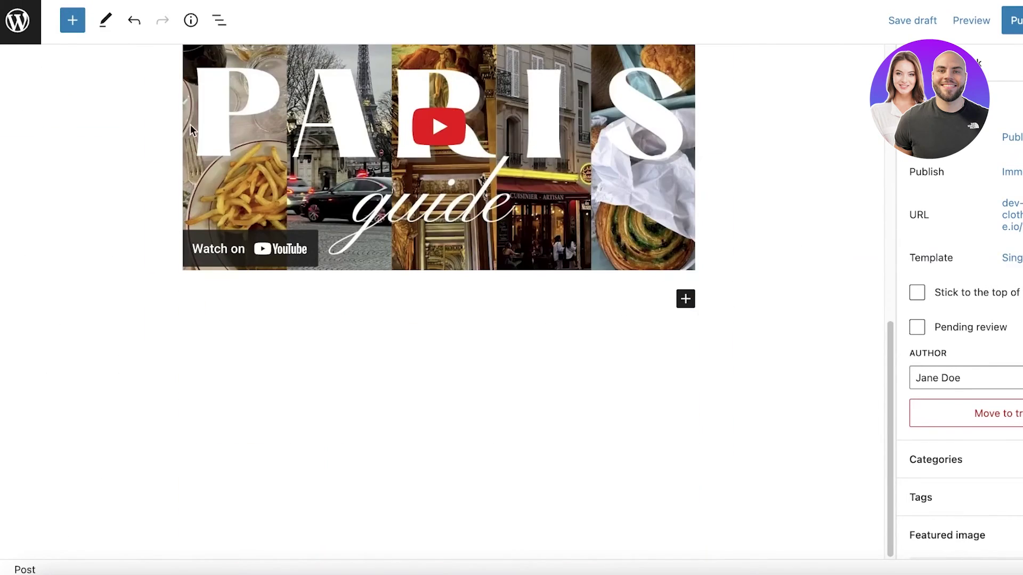
left_click(71, 21)
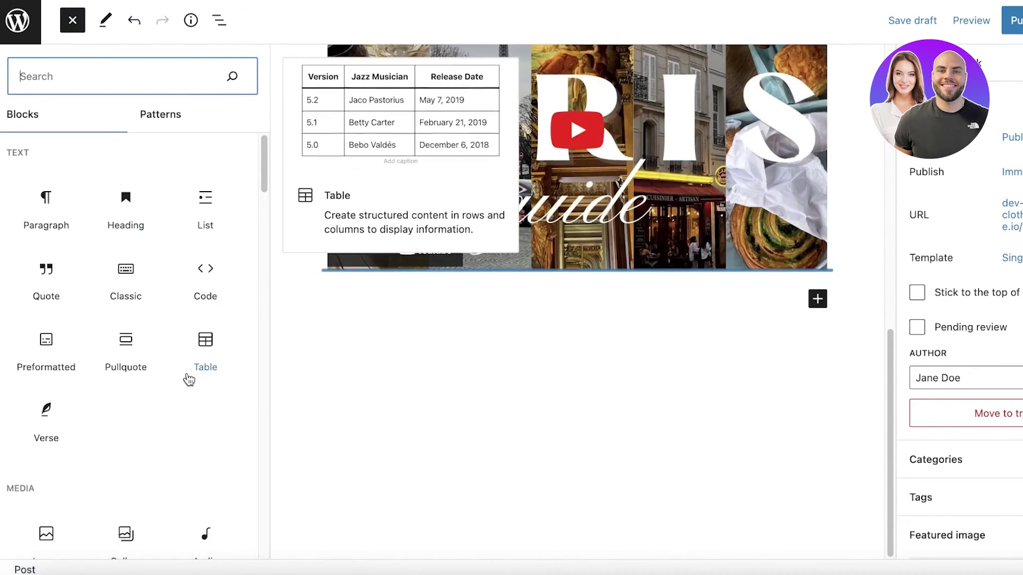
scroll(144, 296, "down", 10)
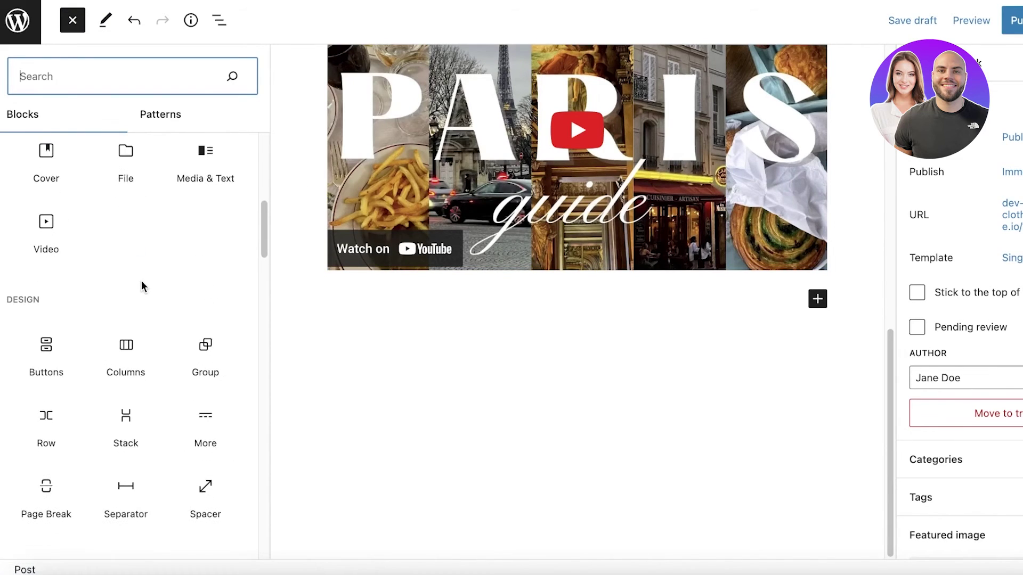
scroll(141, 286, "down", 10)
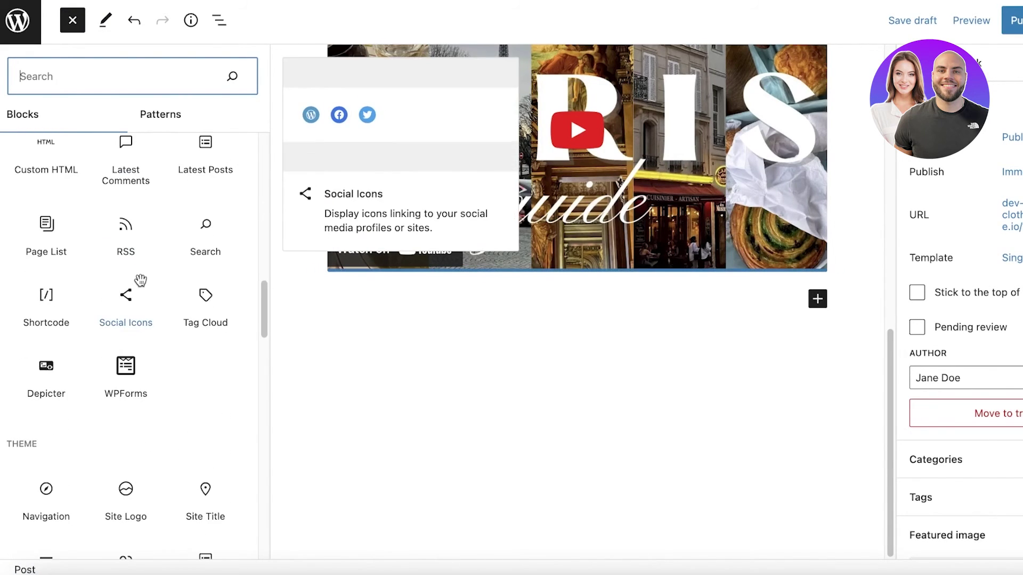
scroll(197, 284, "down", 10)
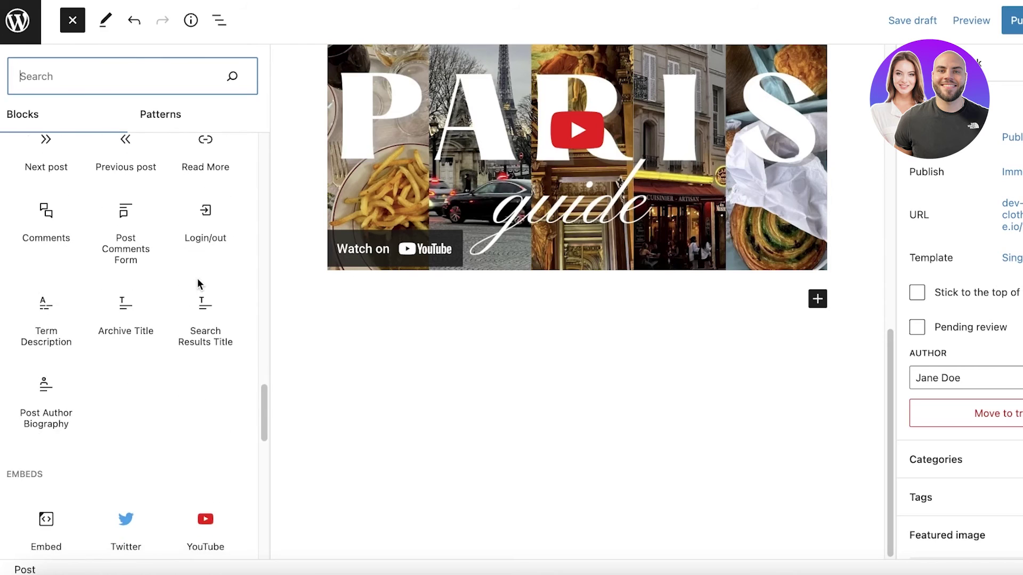
scroll(198, 284, "down", 3)
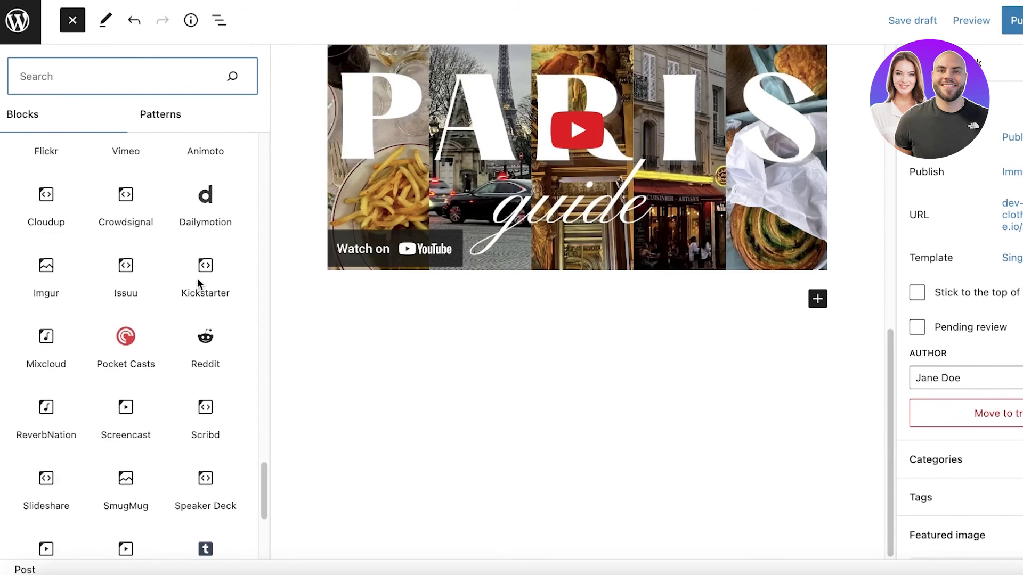
scroll(198, 284, "up", 10)
scroll(197, 280, "up", 5)
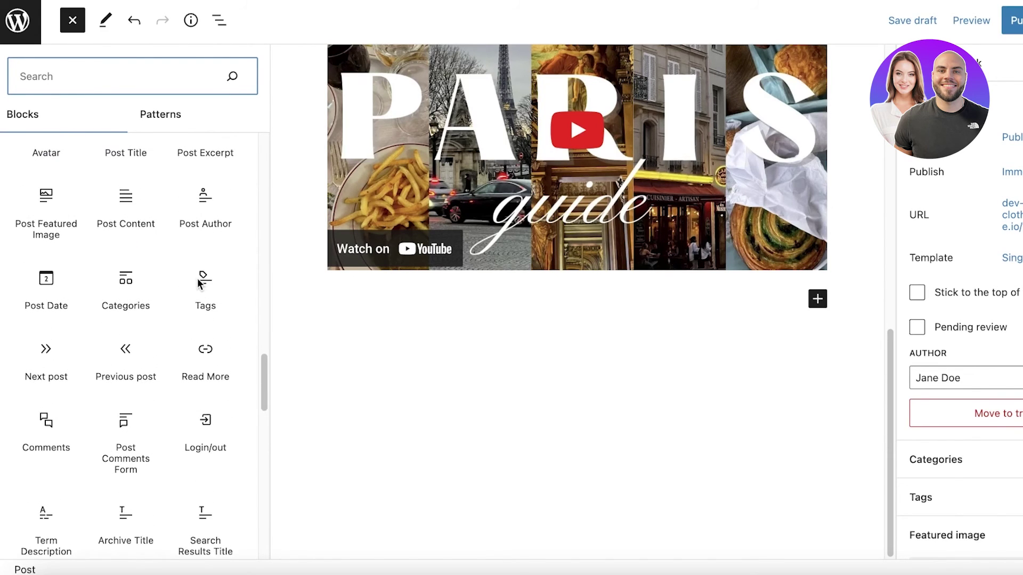
scroll(199, 285, "up", 3)
scroll(567, 106, "up", 10)
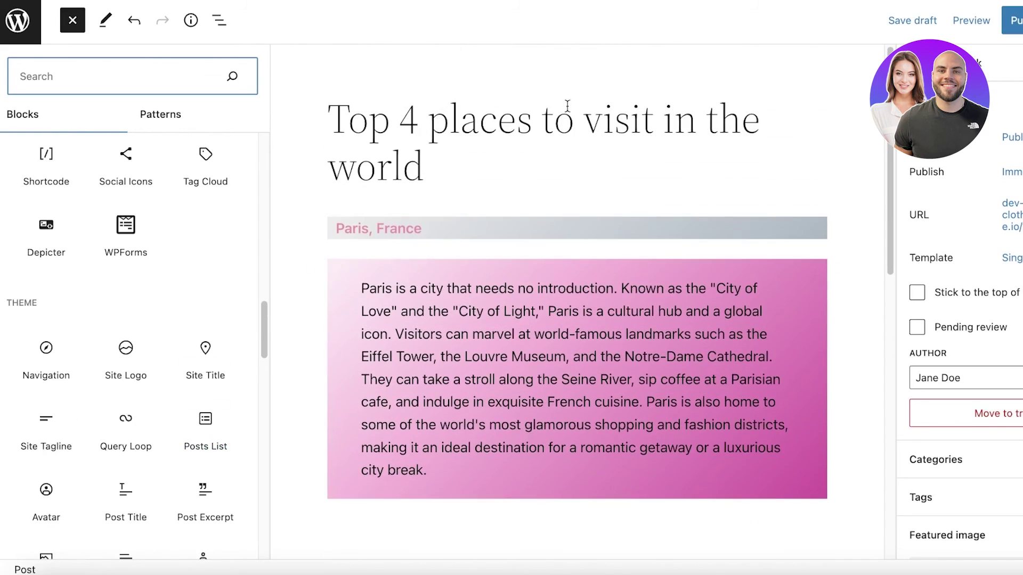
key("Escape")
scroll(698, 155, "down", 10)
Publish the 'Top 4 places to visit in the world' post, confirming in the pre-publish panel.
scroll(788, 126, "up", 10)
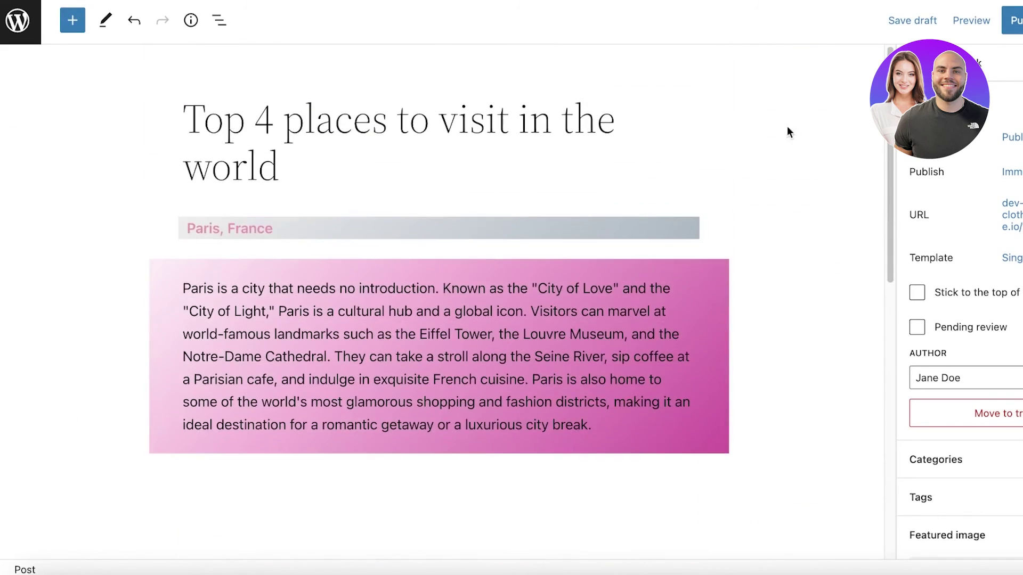
scroll(458, 218, "down", 8)
scroll(586, 171, "up", 6)
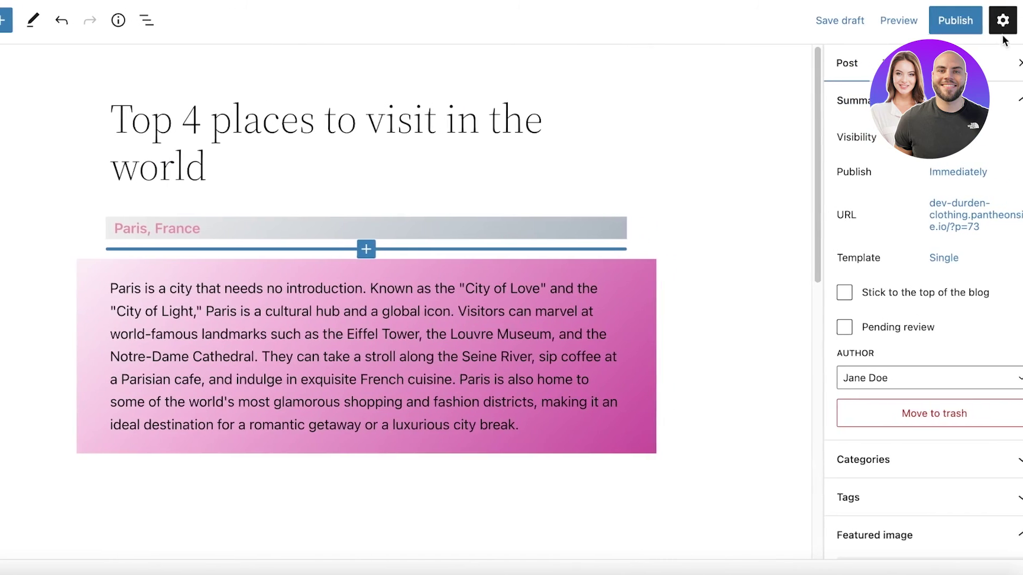
left_click(943, 19)
left_click(851, 18)
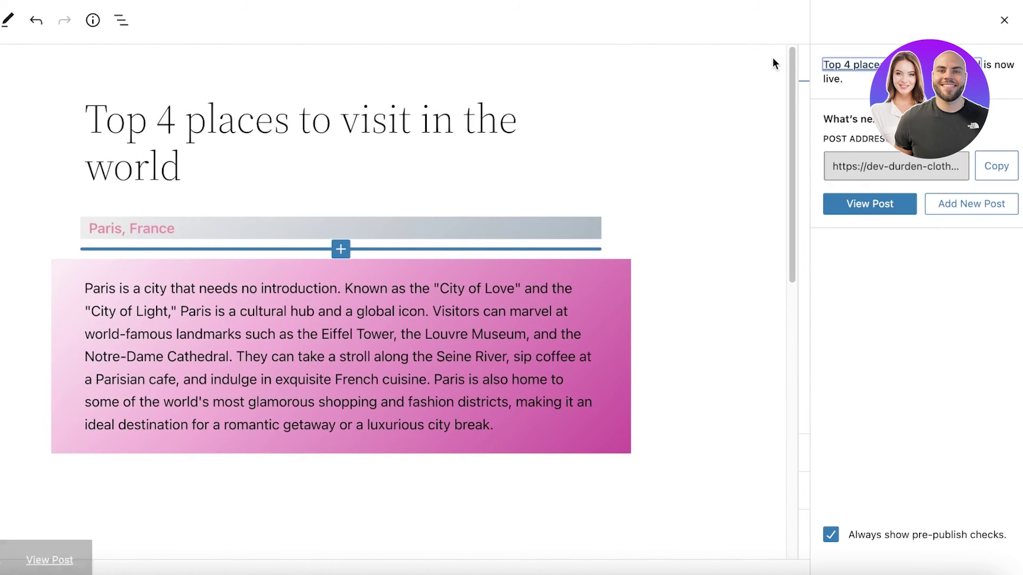